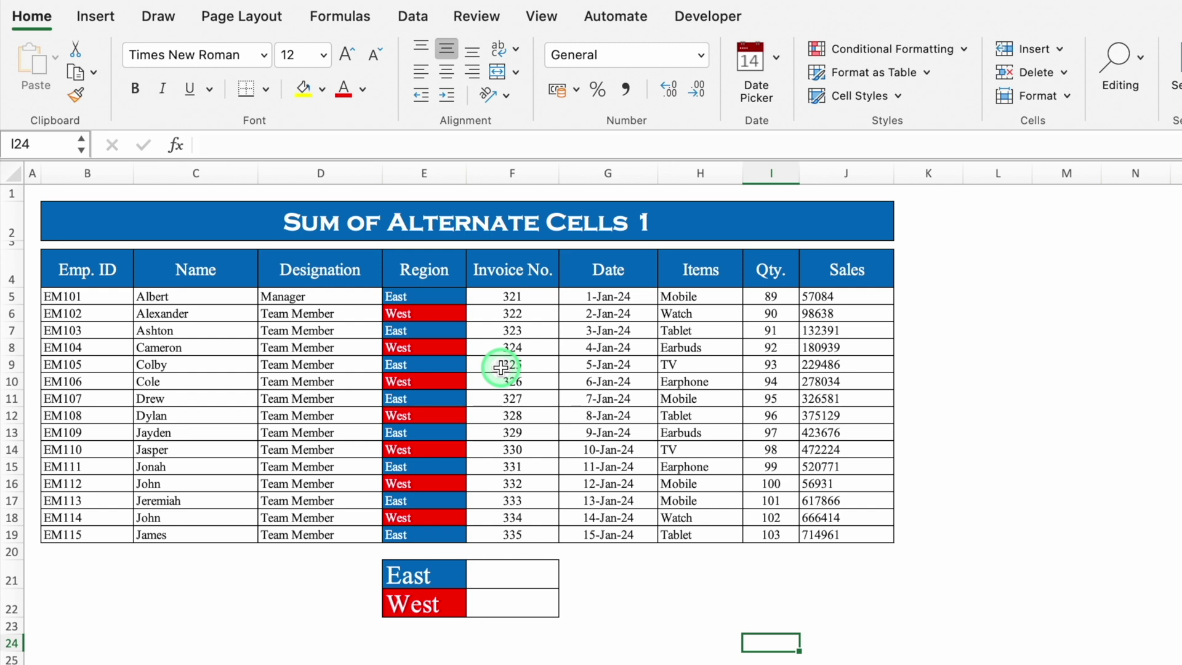
- Examine how East and West alternate down the Region column and which region falls on odd and even rows
{"action": "left_click", "coordinate": [434, 347]}
{"action": "left_click", "coordinate": [449, 296]}
{"action": "left_click", "coordinate": [442, 312]}
{"action": "left_click", "coordinate": [441, 330]}
{"action": "left_click", "coordinate": [445, 345]}
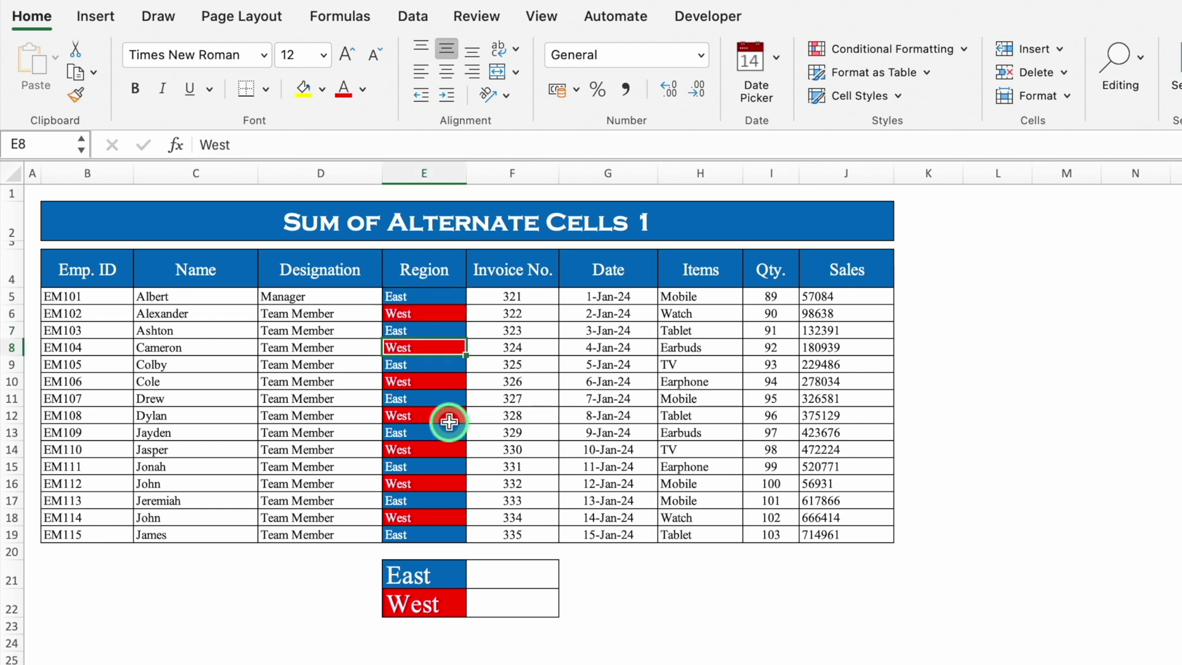
{"action": "left_click", "coordinate": [488, 576]}
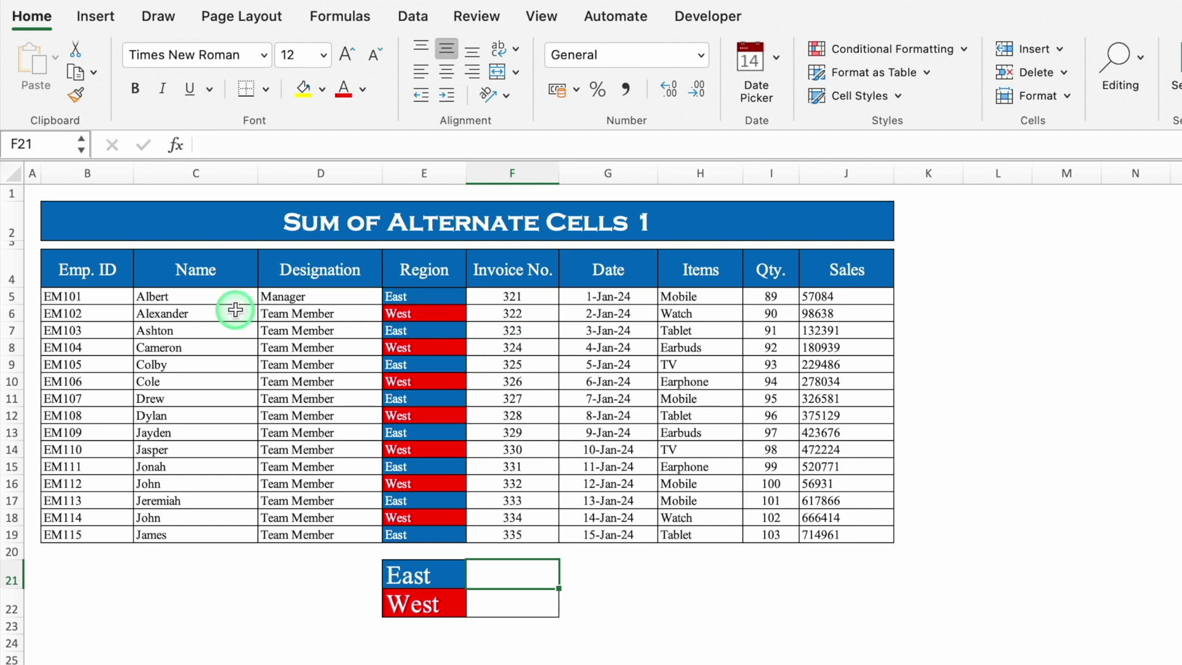
{"action": "left_click", "coordinate": [401, 314]}
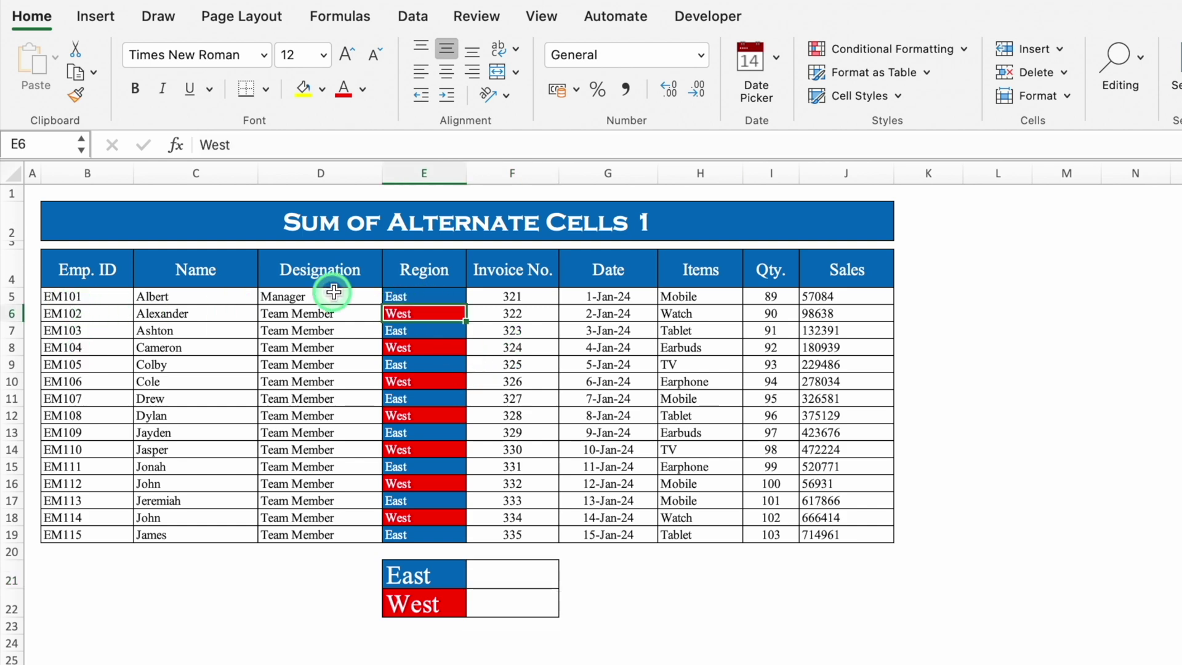
{"action": "left_click", "coordinate": [12, 296]}
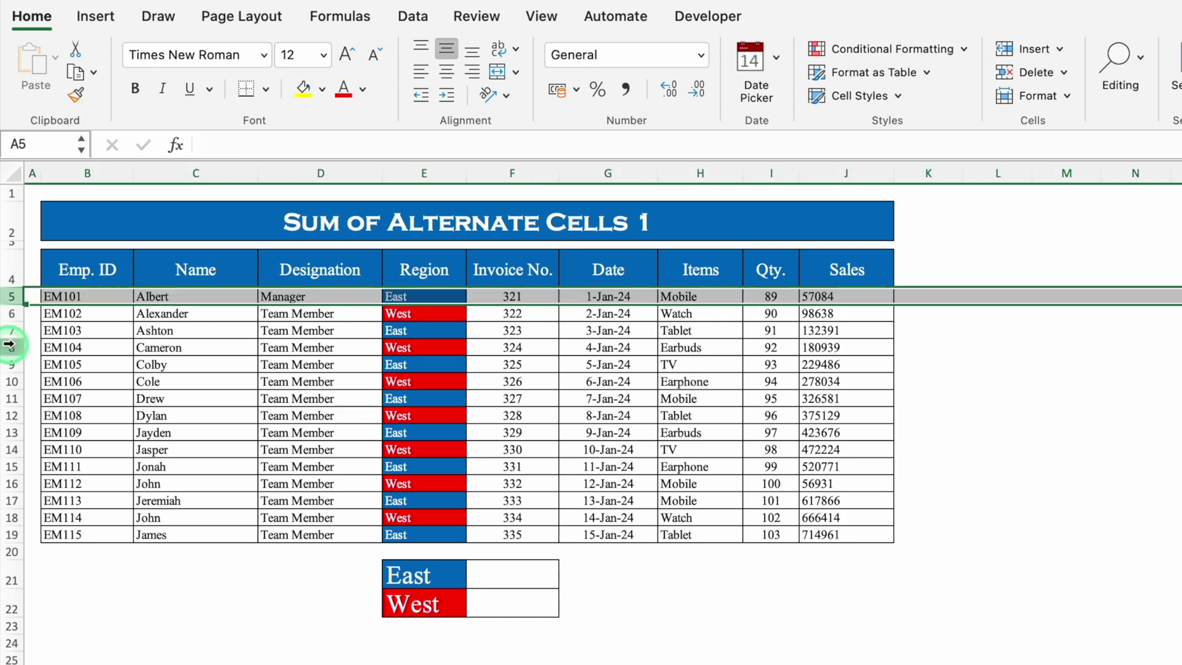
{"action": "left_click", "coordinate": [12, 313]}
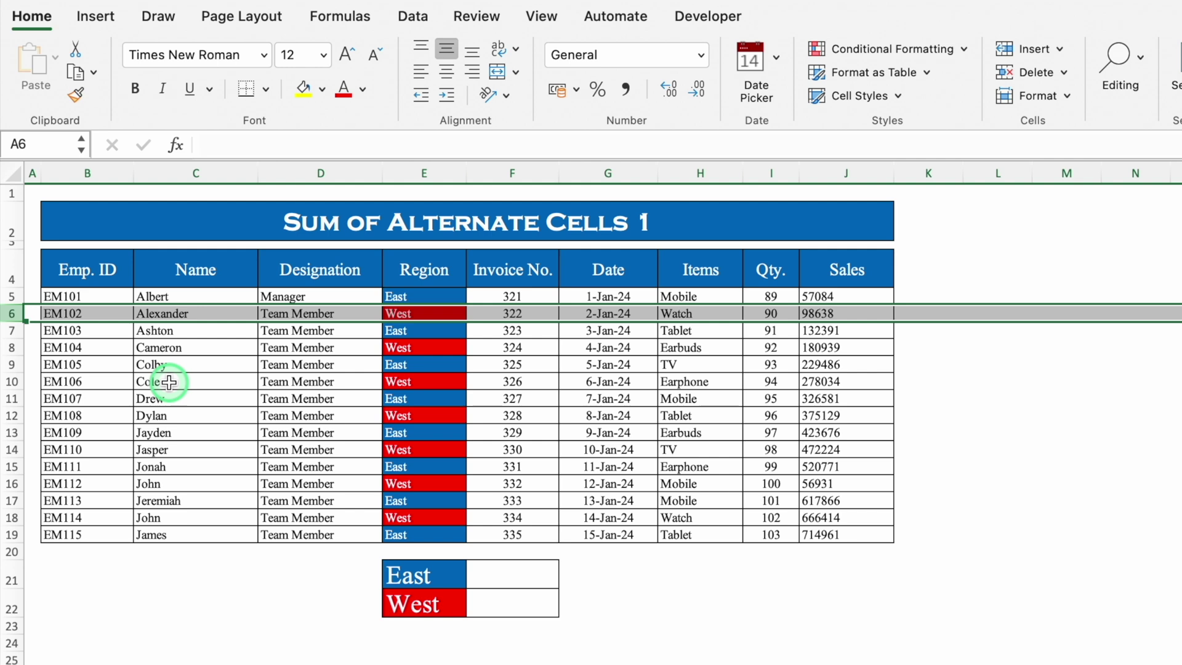
- Label the East total row ODD in G21 and the West total row EVEN in G22
{"action": "left_click", "coordinate": [530, 571]}
{"action": "left_click", "coordinate": [620, 571]}
{"action": "type", "text": "ODD"}
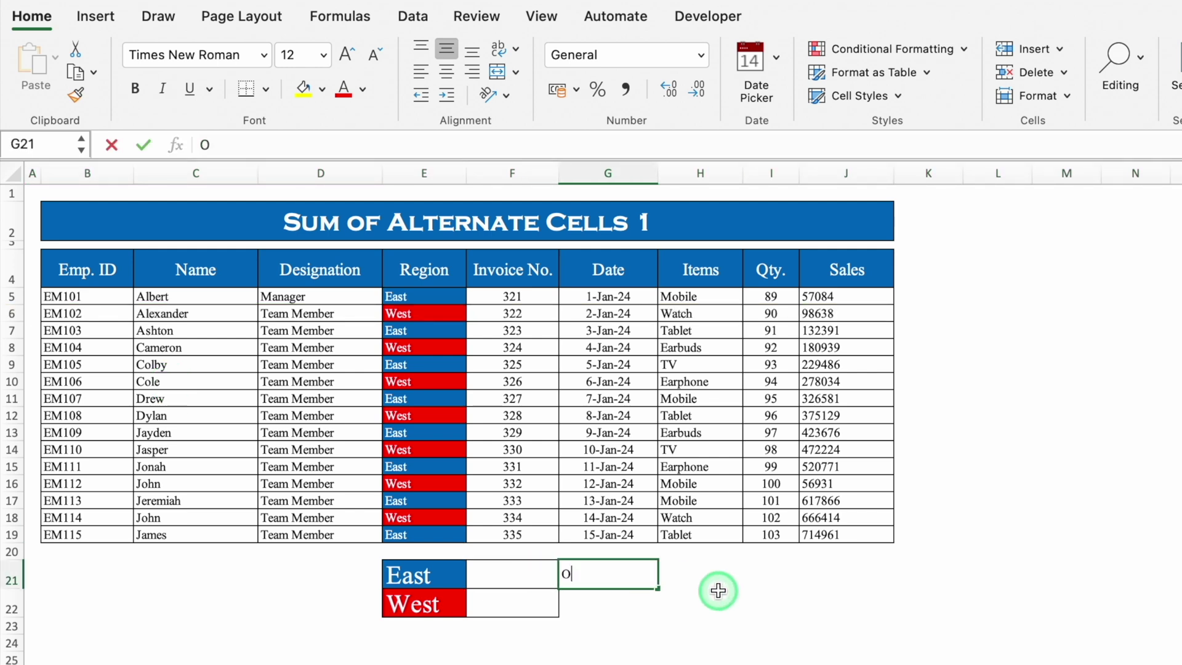
{"action": "key", "text": "Return"}
{"action": "type", "text": "EVEN"}
- Begin a SUMPRODUCT formula in the East total cell F21 with the Sales range J5:J19 as its first array
{"action": "left_click", "coordinate": [527, 572]}
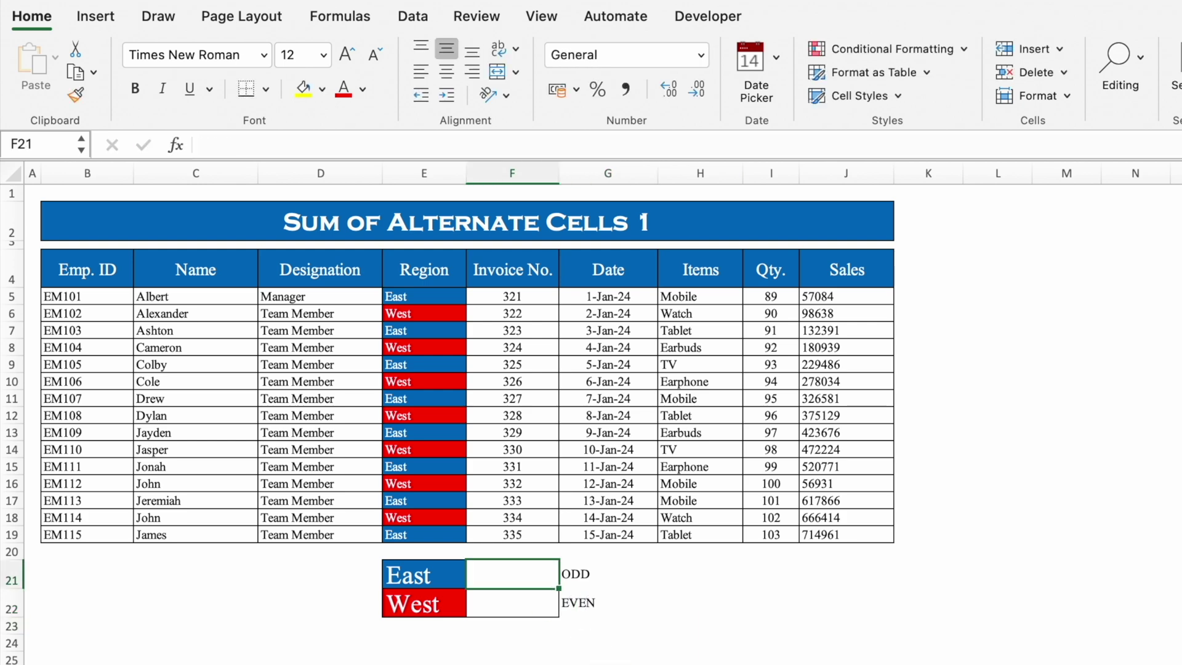
{"action": "type", "text": "="}
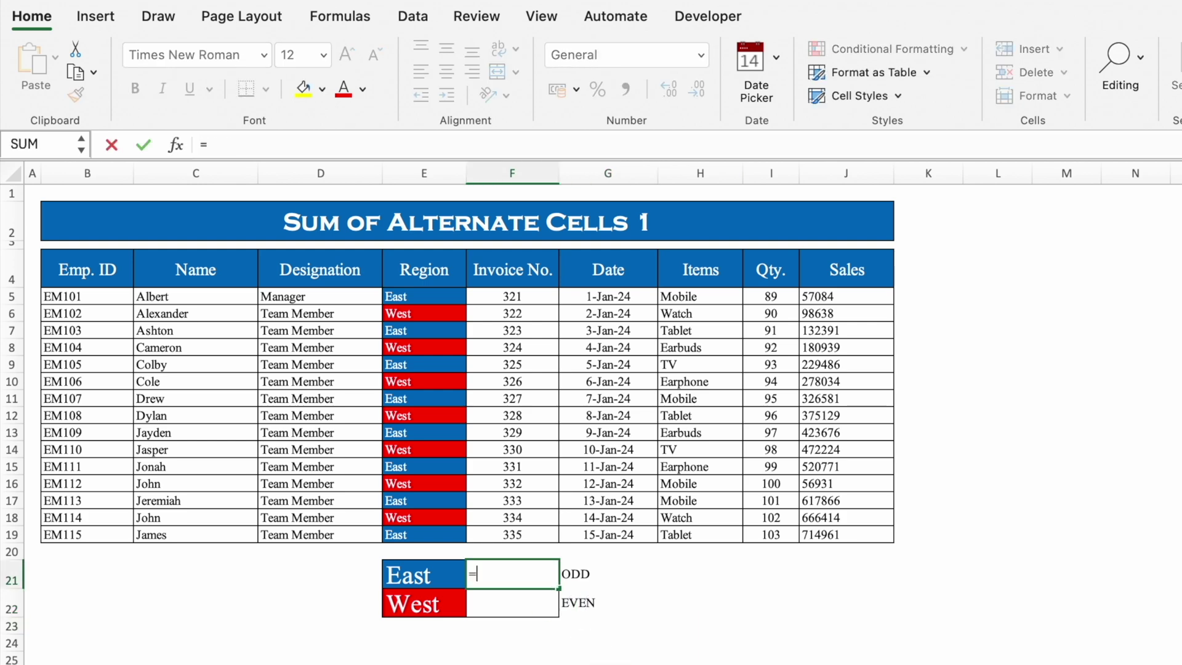
{"action": "type", "text": "sump"}
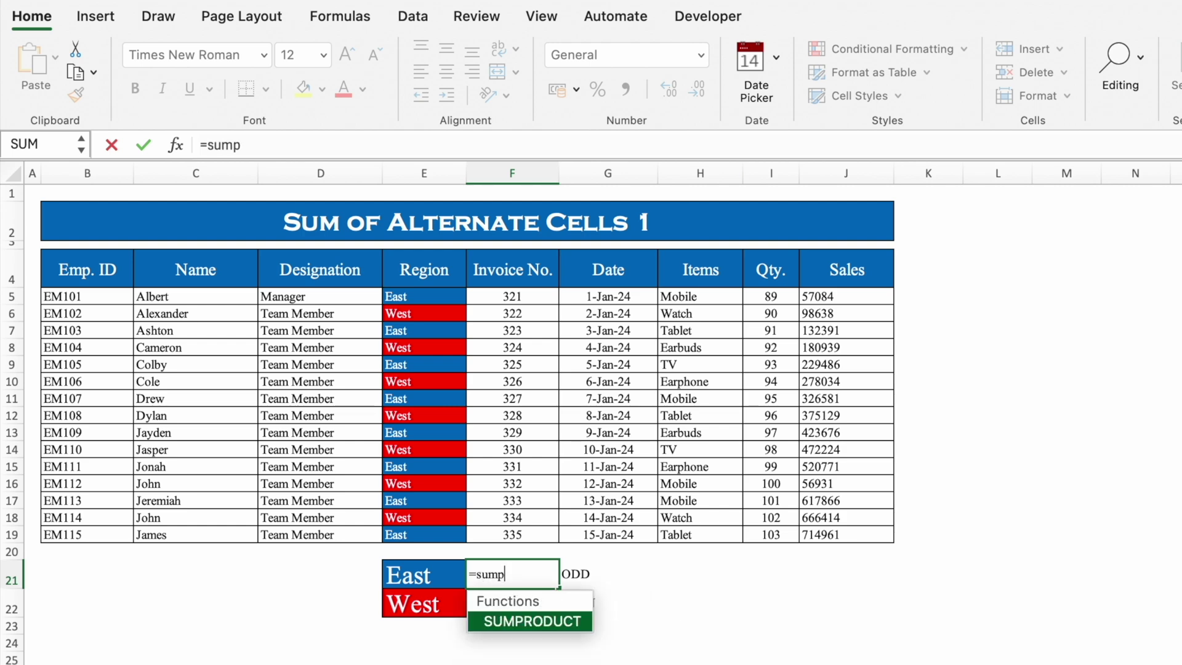
{"action": "double_click", "coordinate": [553, 616]}
{"action": "left_click_drag", "start_coordinate": [862, 296], "coordinate": [850, 533]}
- Complete the East formula with MOD(ROW(J5:J19),2) as its second array and enter it
{"action": "type", "text": ",MOD"}
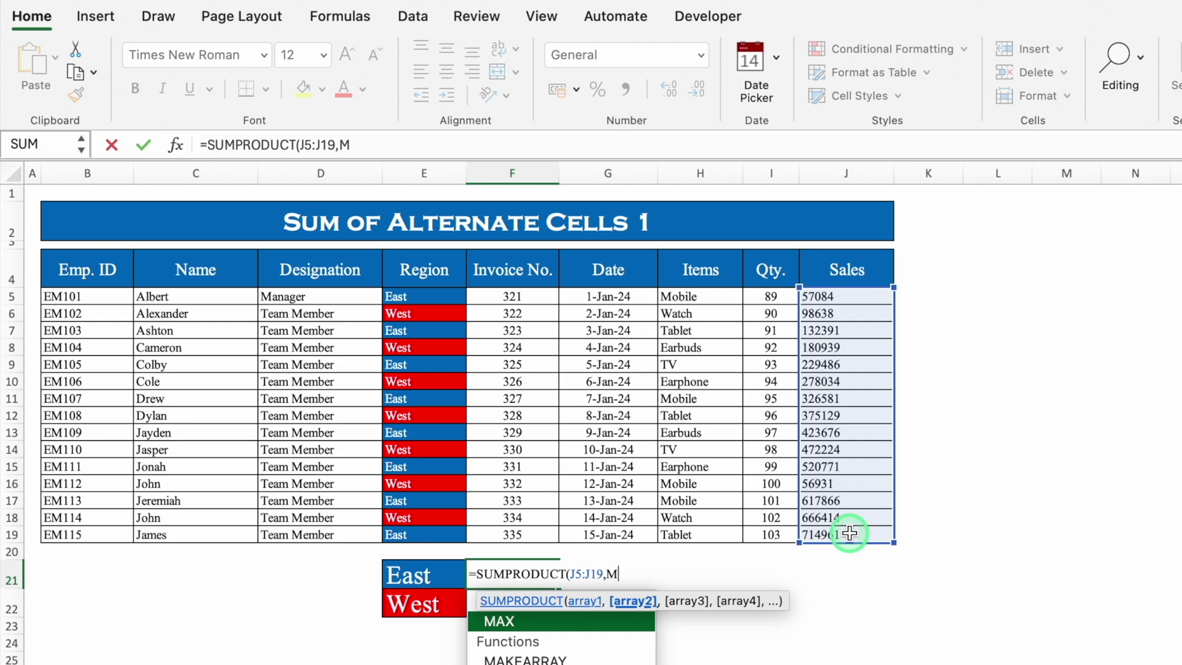
{"action": "double_click", "coordinate": [588, 623]}
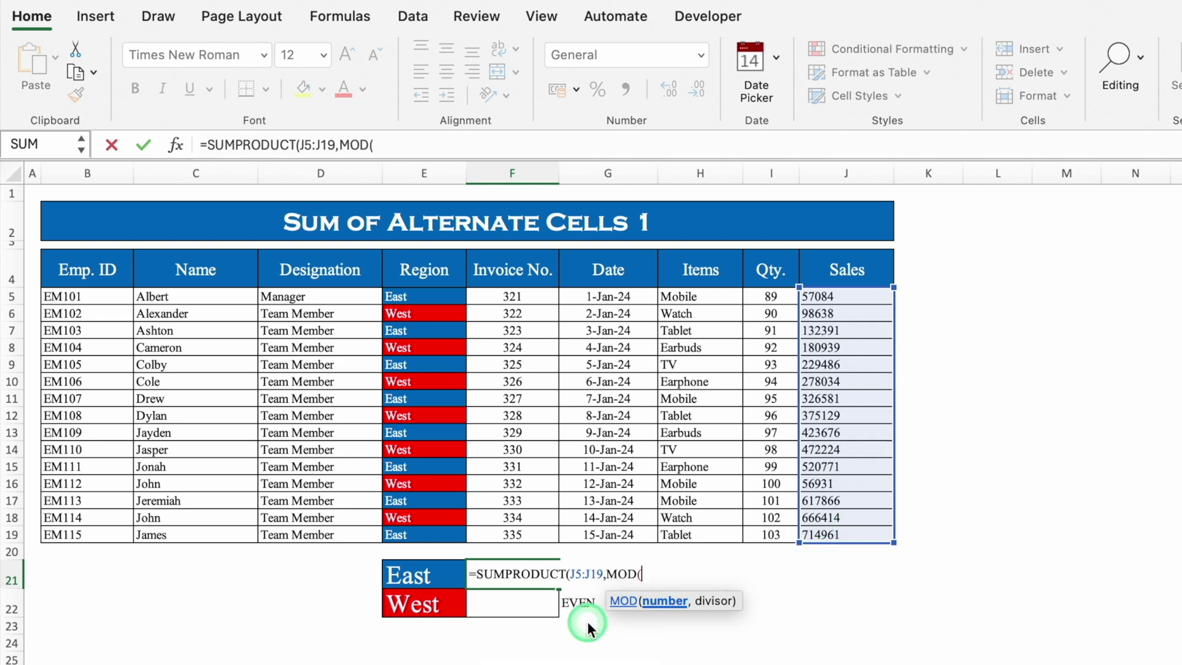
{"action": "type", "text": "ROW"}
{"action": "double_click", "coordinate": [554, 627]}
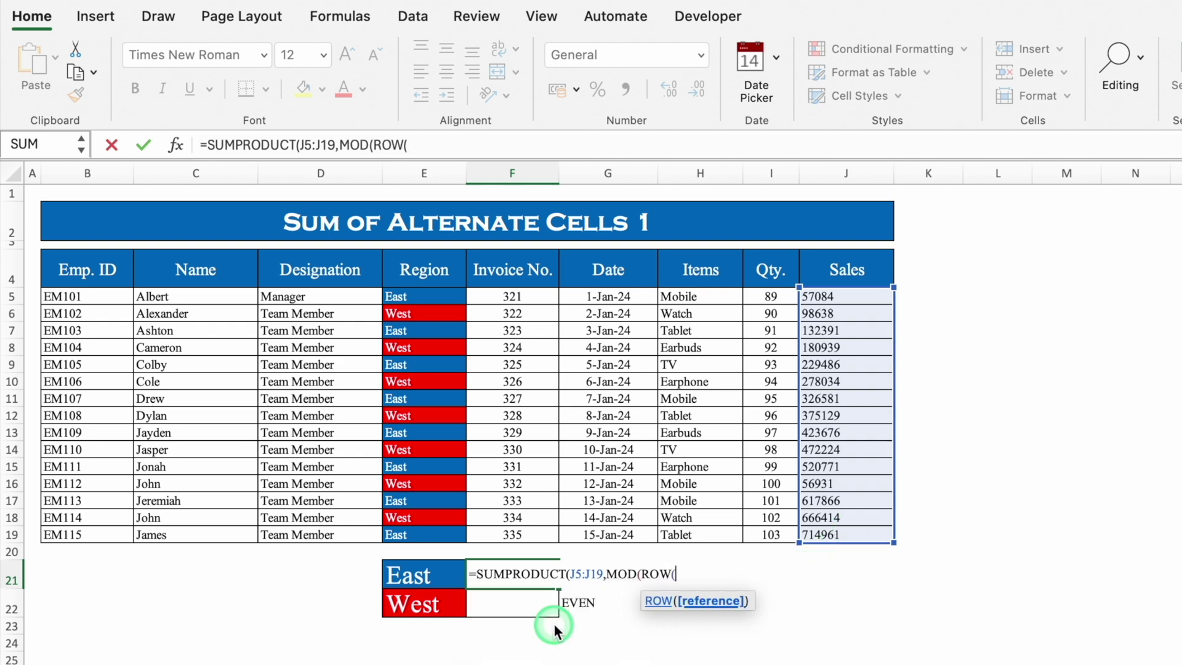
{"action": "left_click_drag", "start_coordinate": [840, 296], "coordinate": [841, 533]}
{"action": "type", "text": ")"}
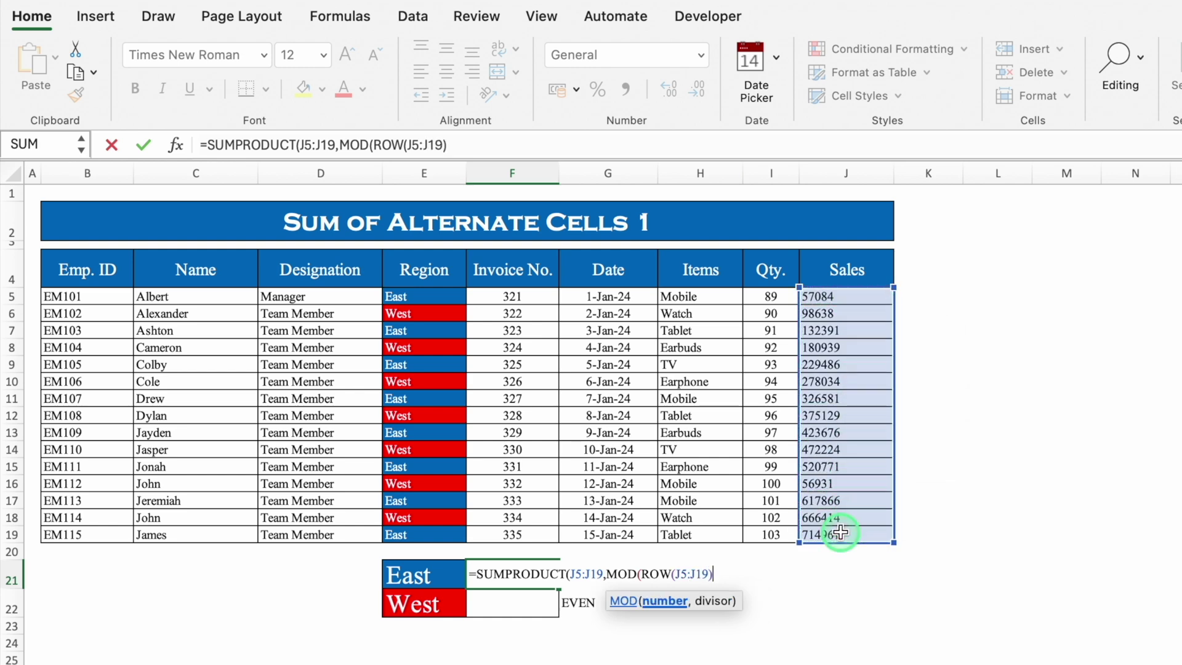
{"action": "type", "text": ","}
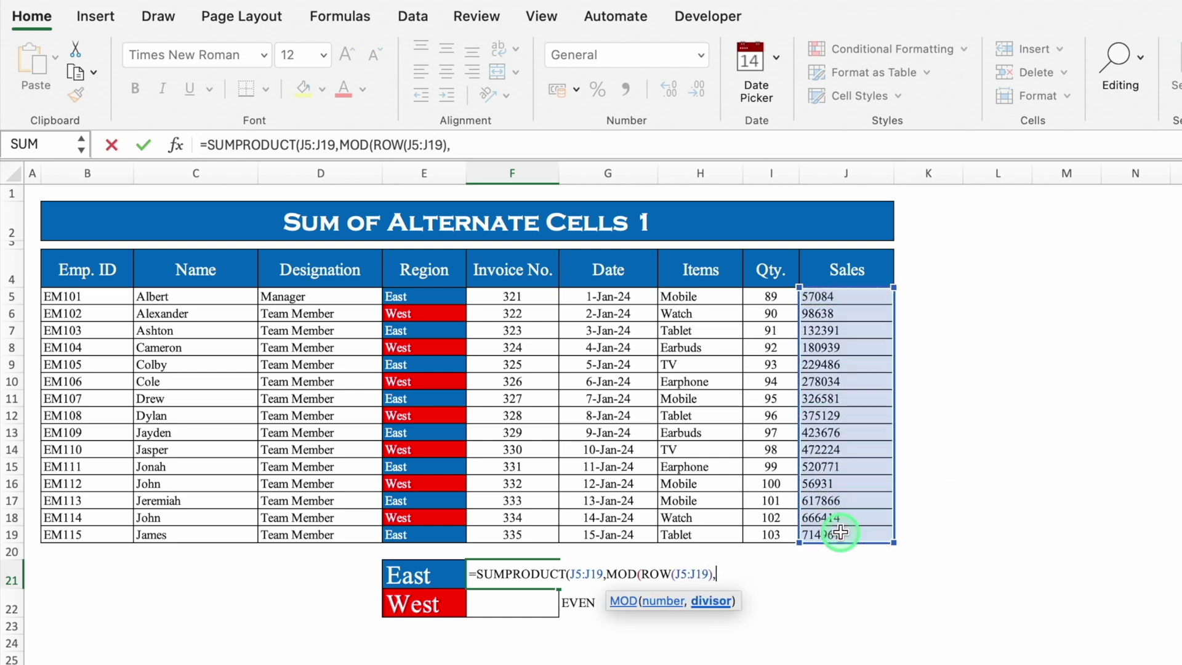
{"action": "type", "text": "2"}
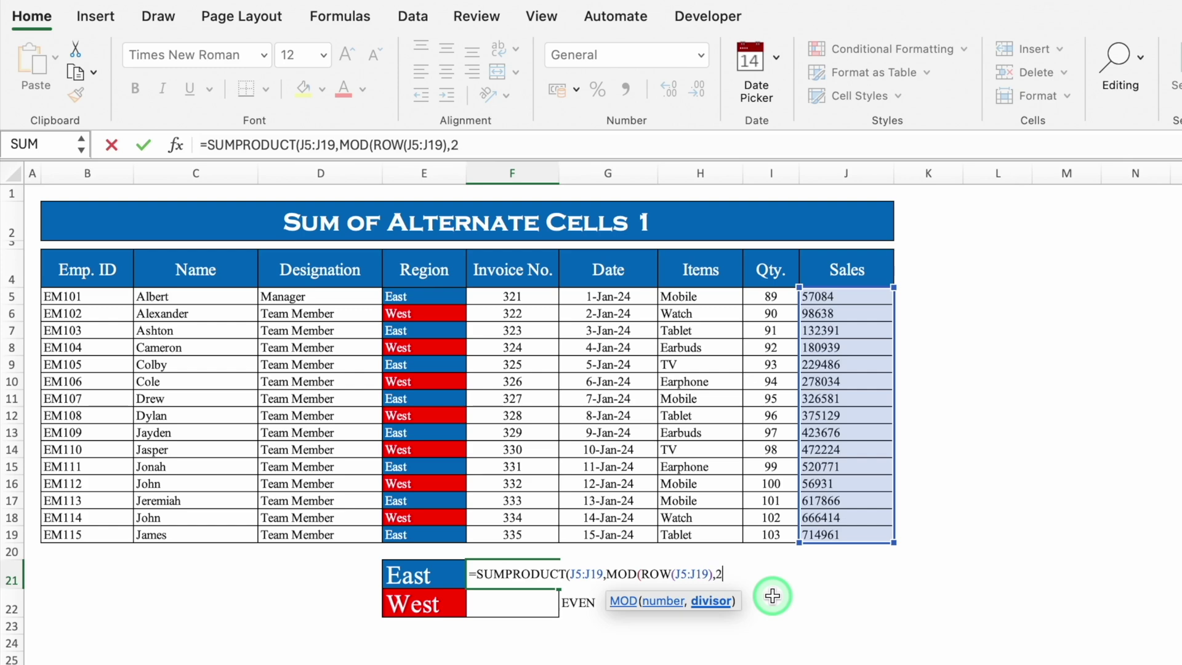
{"action": "type", "text": "))"}
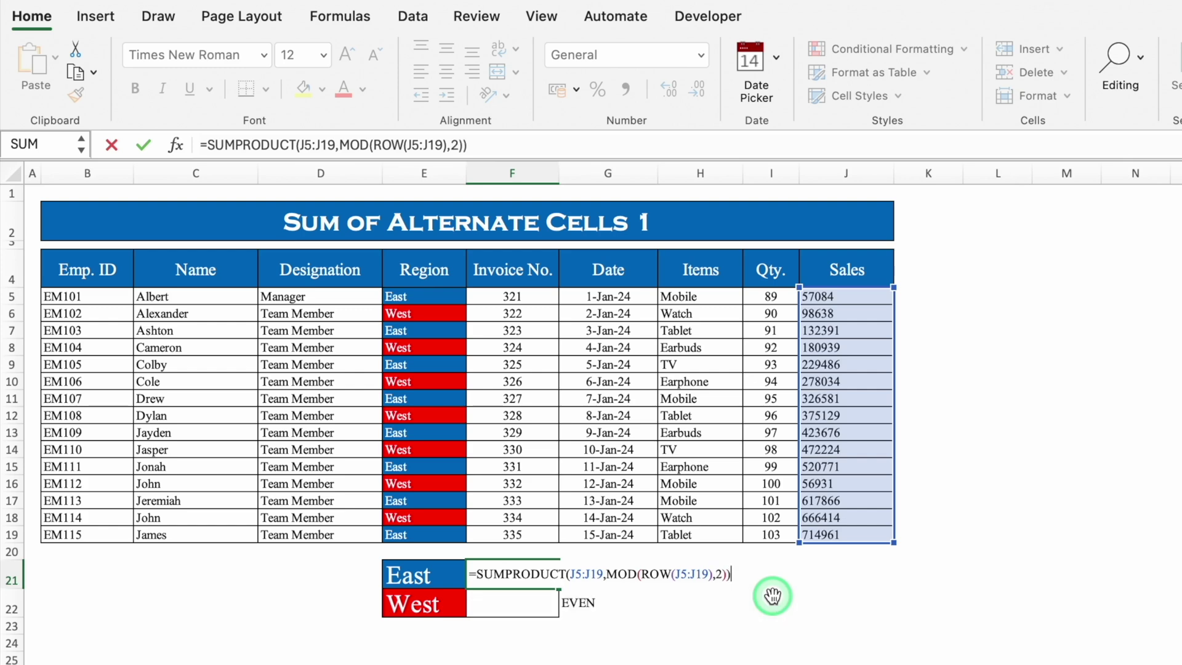
{"action": "key", "text": "Return"}
- Center the East total in F21 and display it without decimal places
{"action": "left_click", "coordinate": [522, 574]}
{"action": "left_click", "coordinate": [455, 76]}
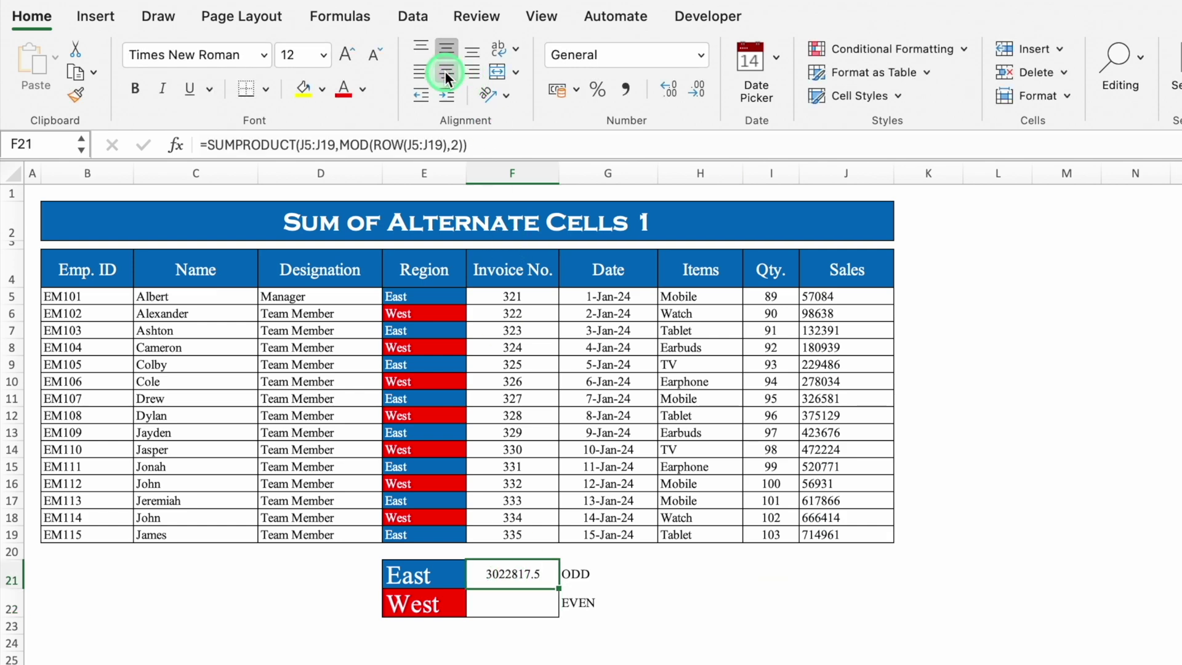
{"action": "left_click", "coordinate": [700, 91]}
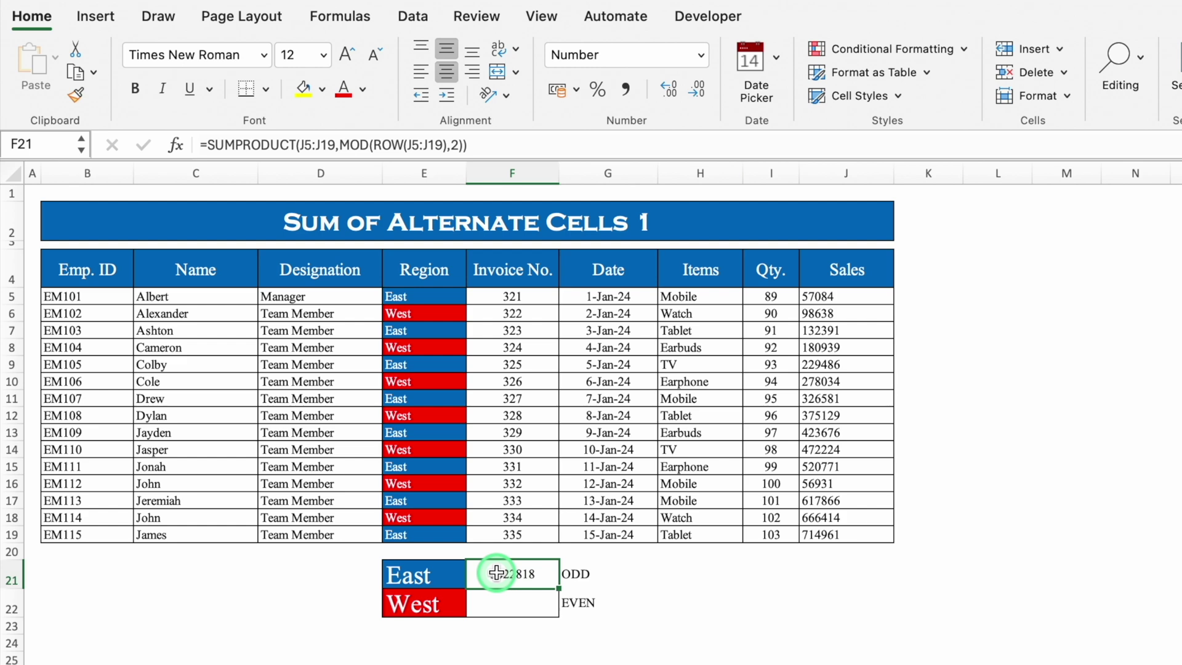
{"action": "left_click", "coordinate": [997, 330]}
- Enter a manual check sum of the odd-row Sales cells in H21: =J5+J7+J9+J11+J13+J15+J17+J19
{"action": "left_click", "coordinate": [702, 576]}
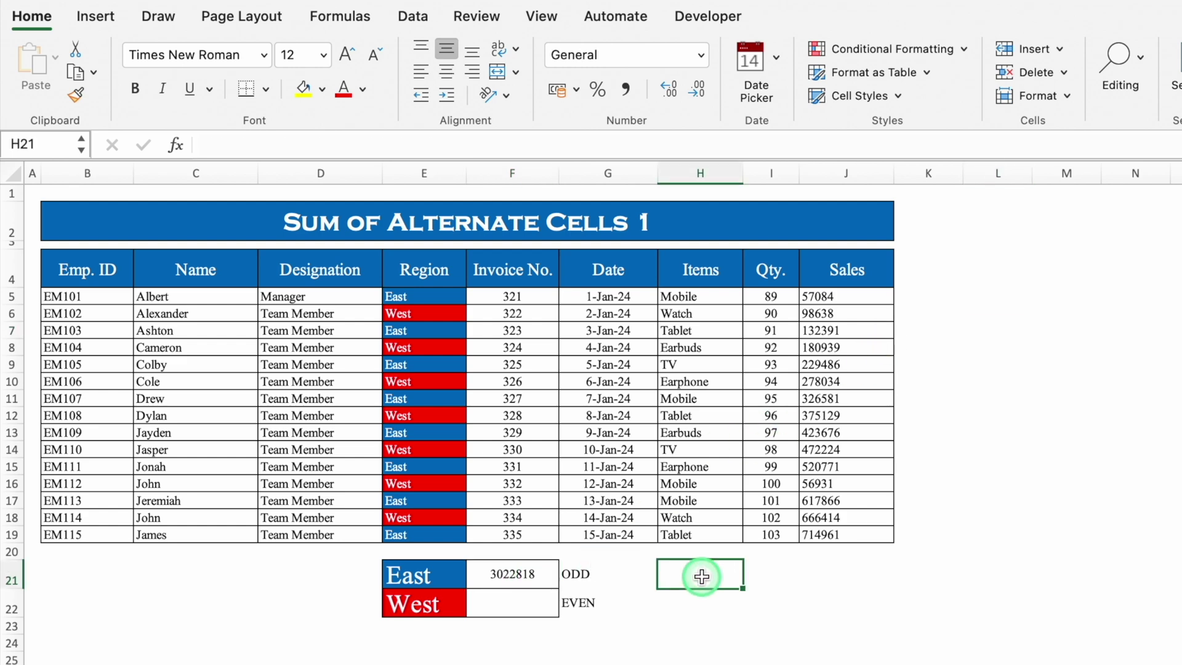
{"action": "type", "text": "="}
{"action": "left_click", "coordinate": [825, 296]}
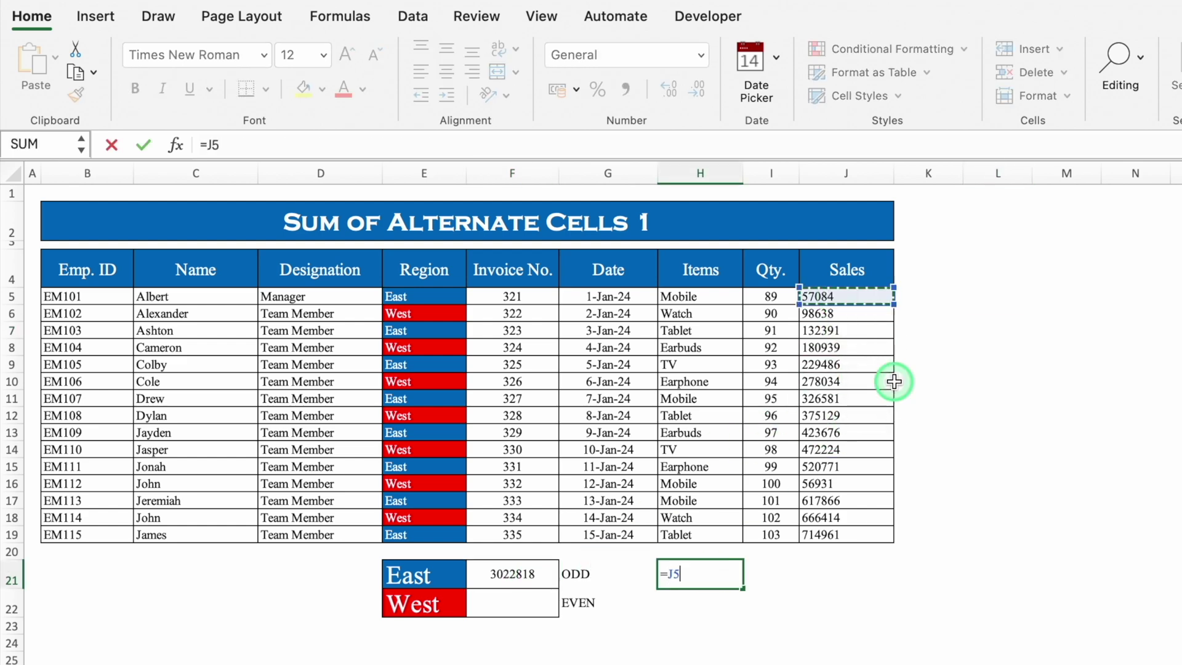
{"action": "type", "text": "+"}
{"action": "left_click", "coordinate": [861, 331]}
{"action": "type", "text": "+"}
{"action": "left_click", "coordinate": [864, 367]}
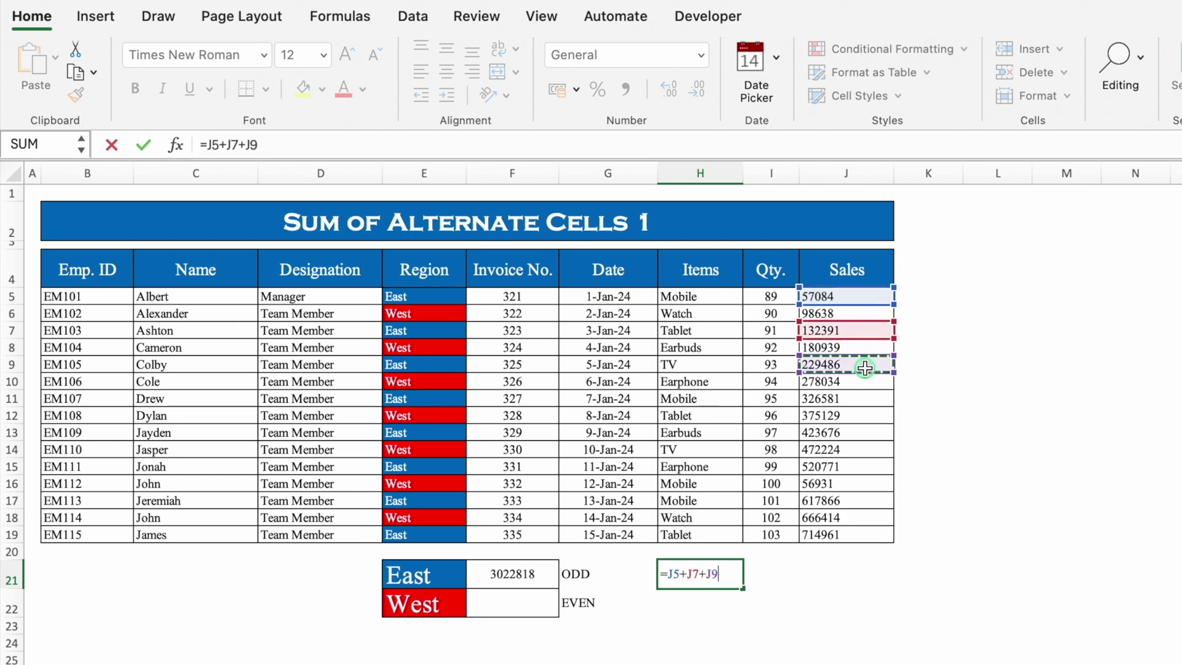
{"action": "type", "text": "+"}
{"action": "left_click", "coordinate": [864, 400]}
{"action": "type", "text": "+"}
{"action": "left_click", "coordinate": [863, 432]}
{"action": "type", "text": "+"}
{"action": "left_click", "coordinate": [861, 467]}
{"action": "type", "text": "+"}
{"action": "left_click", "coordinate": [863, 501]}
{"action": "type", "text": "+"}
{"action": "left_click", "coordinate": [863, 537]}
{"action": "key", "text": "Return"}
{"action": "key", "text": "Up"}
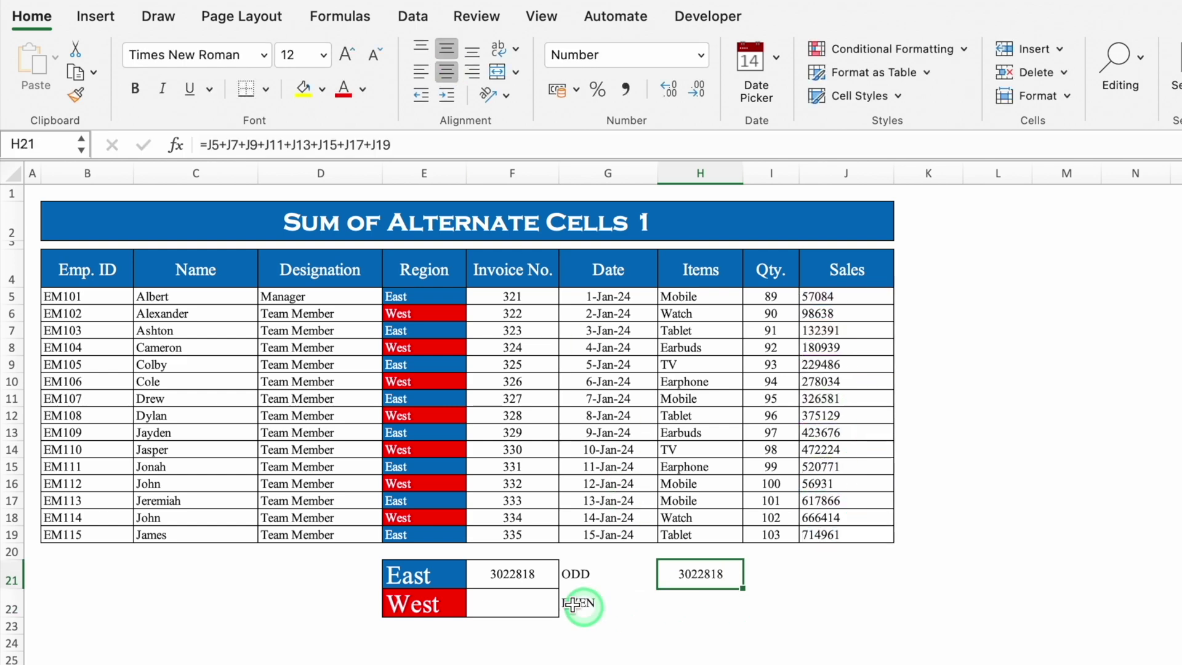
- Begin a SUMPRODUCT formula in the West total cell F22 with the Sales range J5:J19 as its first array
{"action": "left_click", "coordinate": [508, 607]}
{"action": "type", "text": "=sum"}
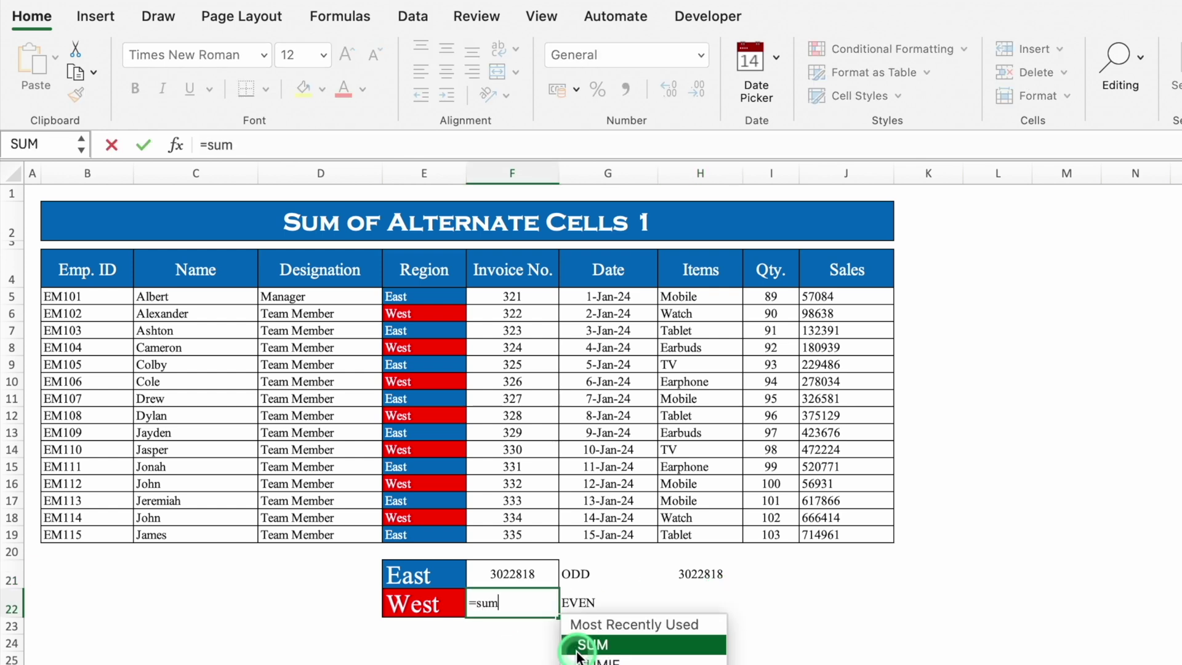
{"action": "type", "text": "p"}
{"action": "key", "text": "Tab"}
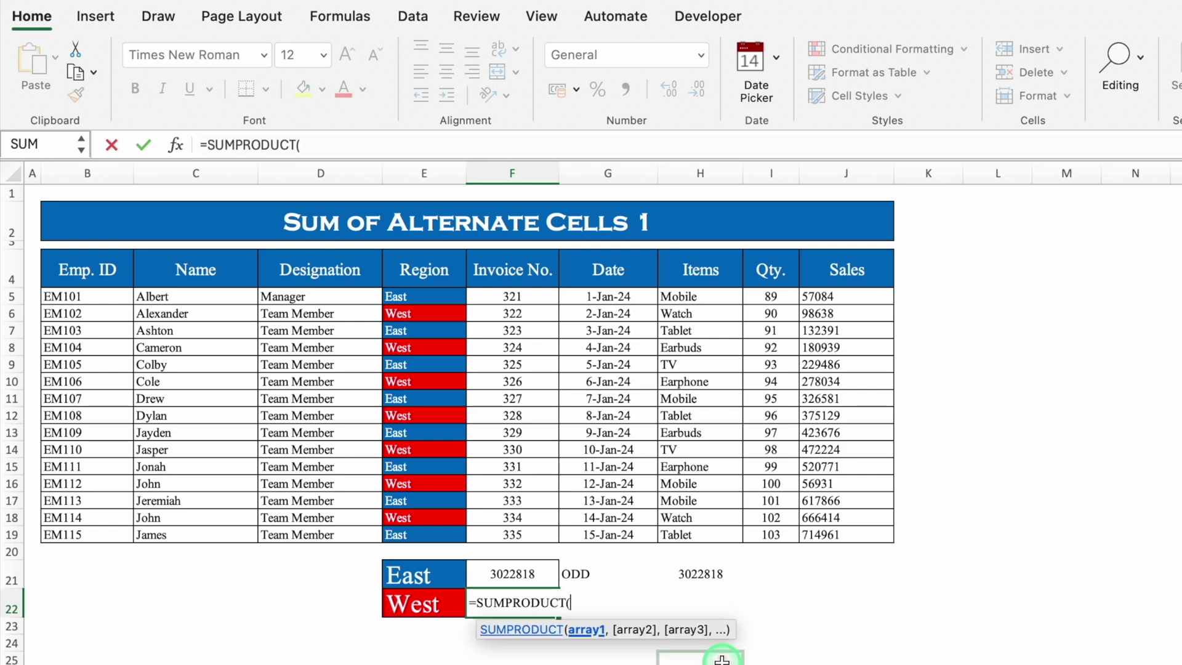
{"action": "left_click_drag", "start_coordinate": [822, 296], "coordinate": [841, 530]}
- Complete the West formula with N(MOD(ROW(J5:J19),2)=0) as its second array and enter it
{"action": "type", "text": ",N"}
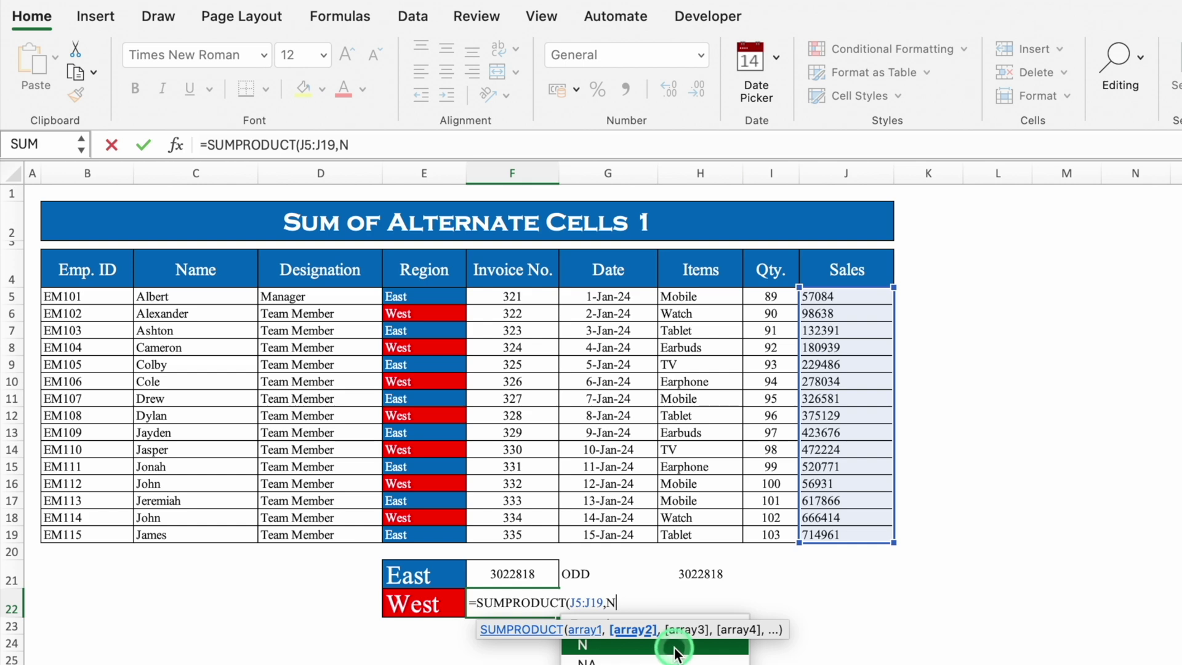
{"action": "type", "text": "(MOD"}
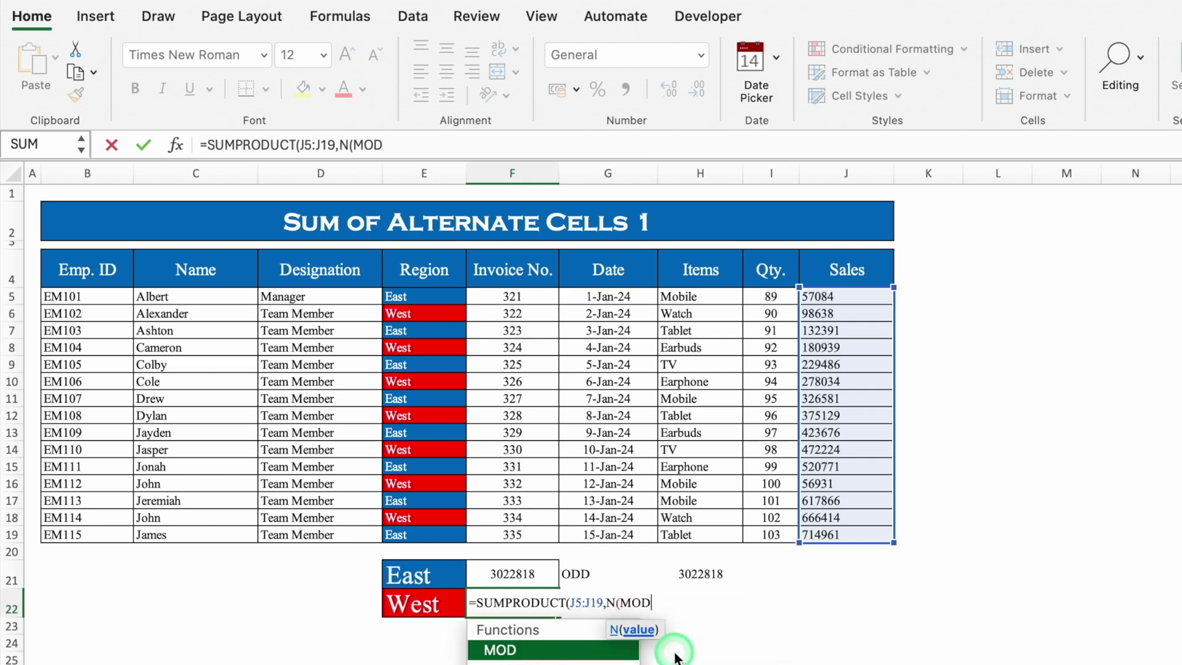
{"action": "double_click", "coordinate": [582, 651]}
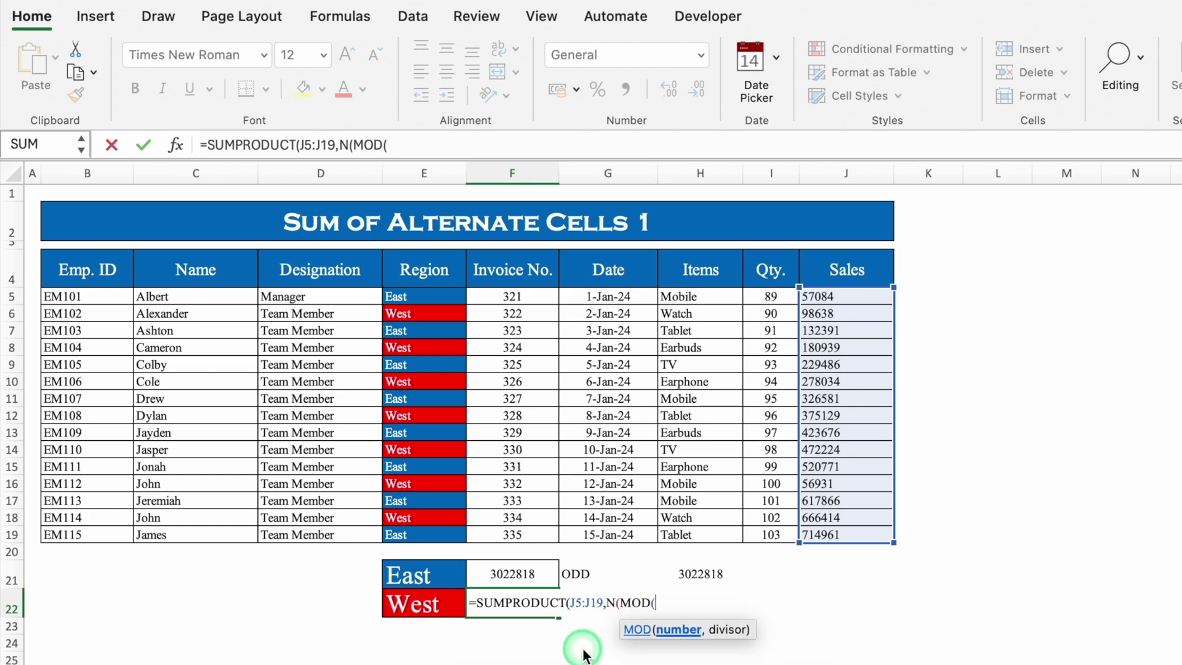
{"action": "type", "text": "ROW"}
{"action": "double_click", "coordinate": [555, 648]}
{"action": "left_click_drag", "start_coordinate": [847, 296], "coordinate": [838, 530]}
{"action": "type", "text": ")"}
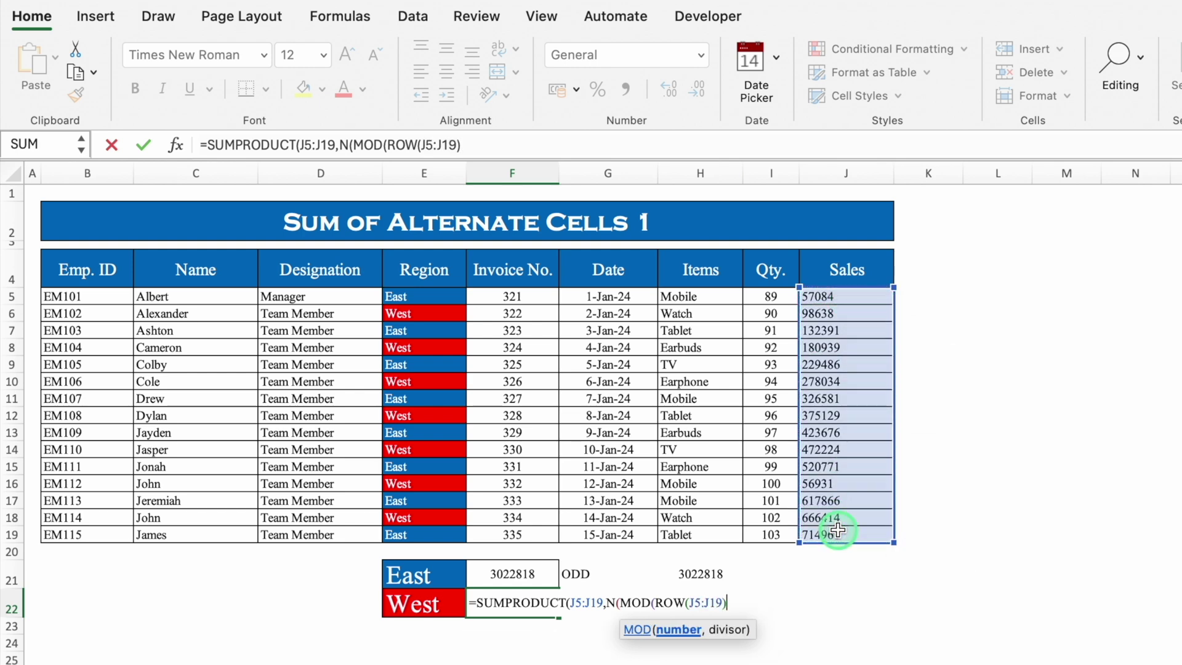
{"action": "type", "text": ","}
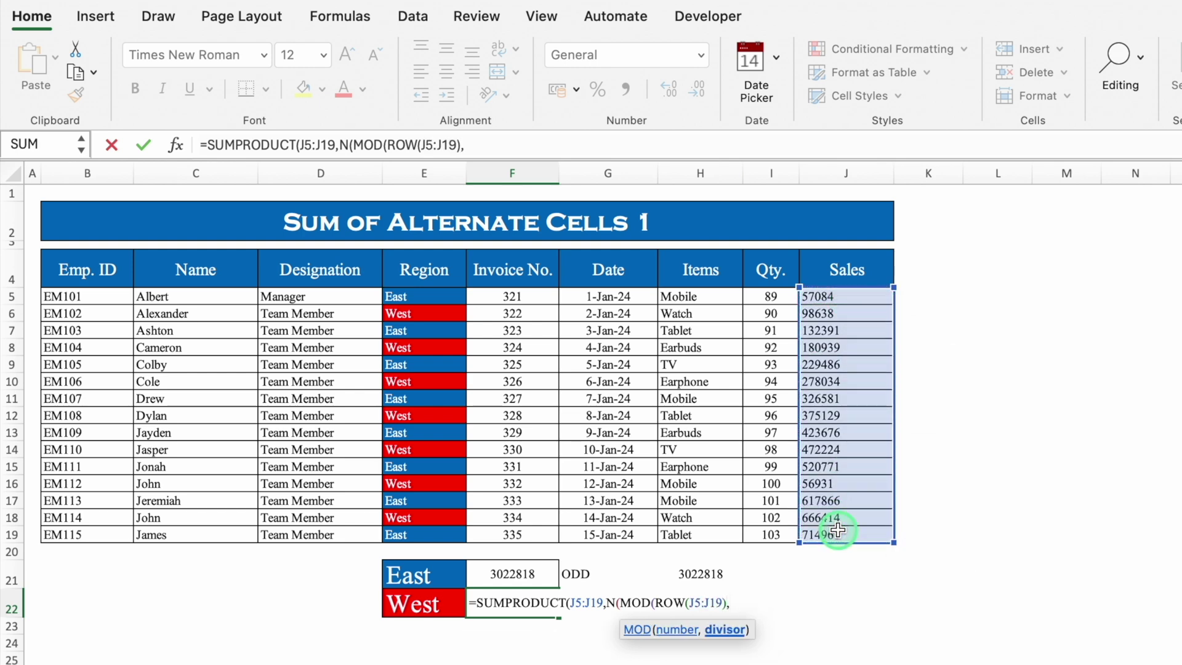
{"action": "type", "text": "2)="}
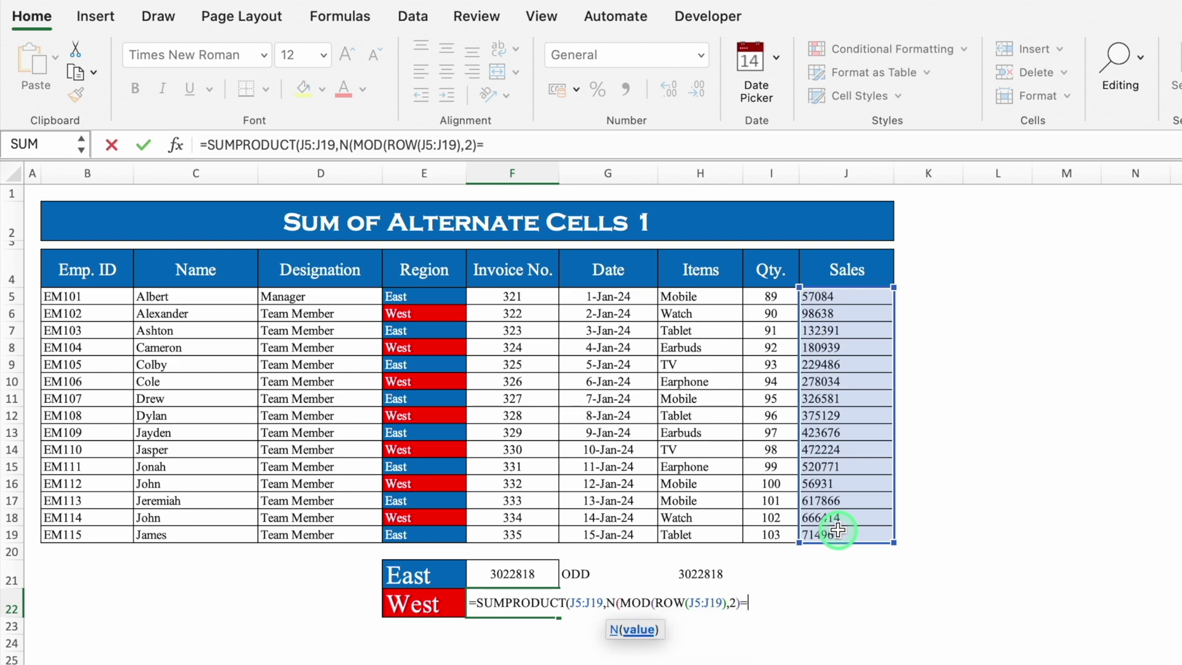
{"action": "type", "text": "0))"}
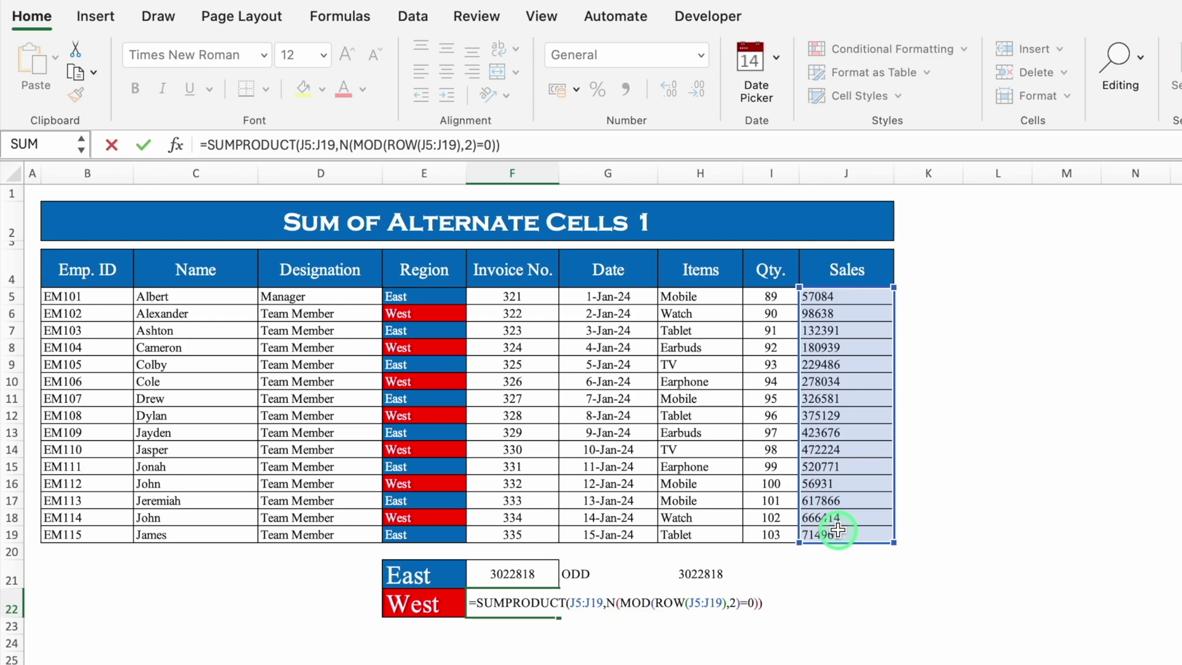
{"action": "key", "text": "Return"}
- Center the West total in F22 and display it without decimal places
{"action": "left_click", "coordinate": [521, 602]}
{"action": "left_click", "coordinate": [447, 78]}
{"action": "left_click", "coordinate": [697, 89]}
{"action": "left_click", "coordinate": [697, 89]}
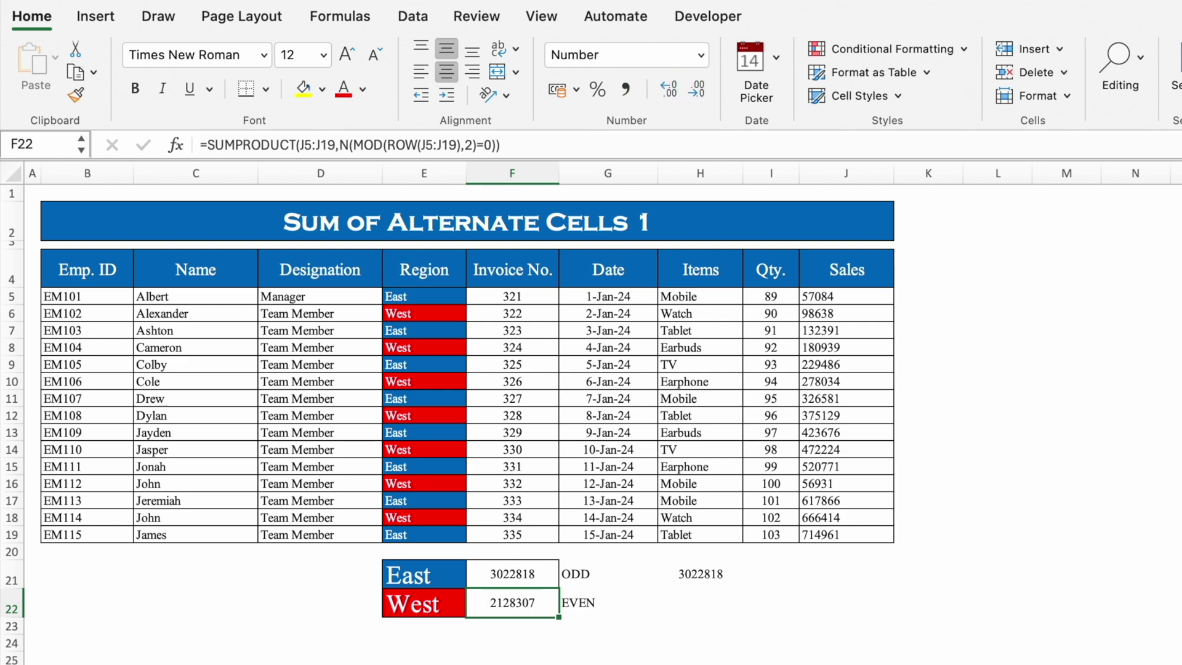
- Fill the manual check formula from H21 down into H22 to cover the West rows
{"action": "left_click", "coordinate": [702, 575]}
{"action": "left_click_drag", "start_coordinate": [743, 589], "coordinate": [745, 615]}
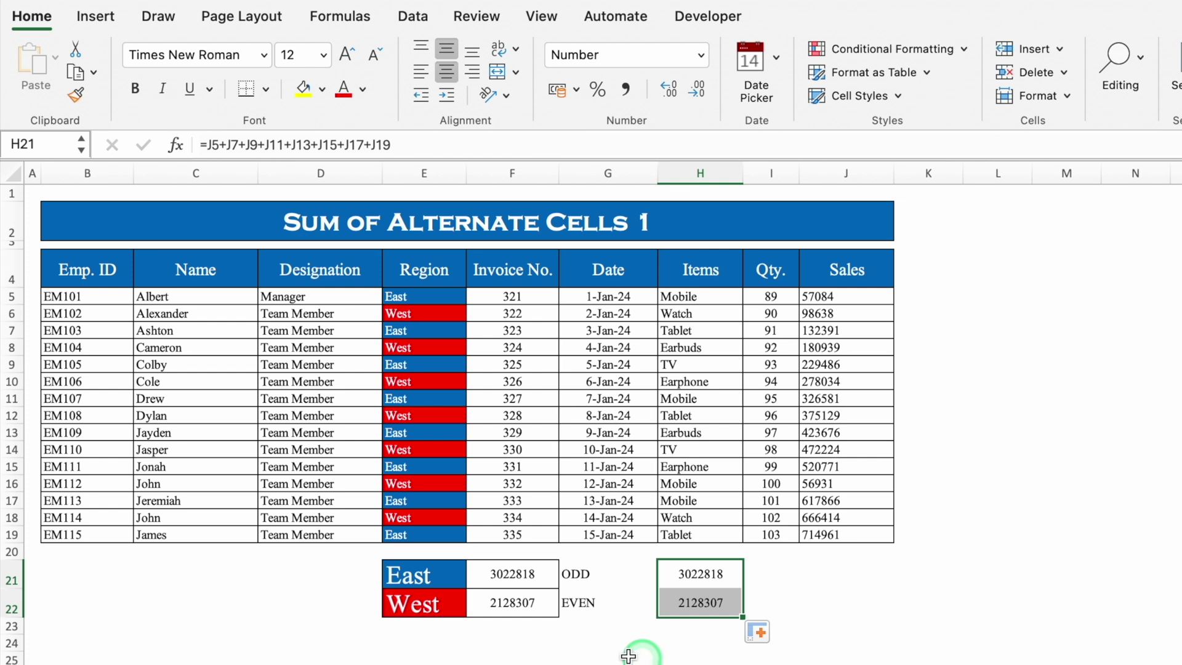
{"action": "left_click", "coordinate": [690, 626]}
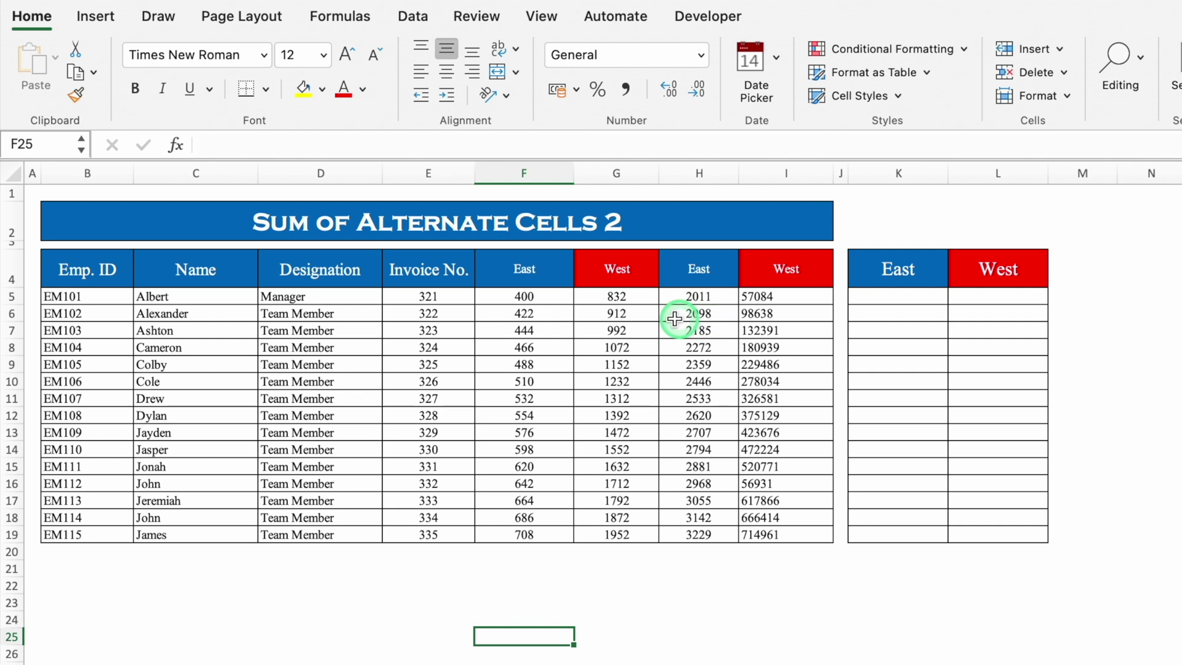
- Number columns A through I from 1 to 9 in row 21 with a fill series starting in A21
{"action": "left_click", "coordinate": [914, 296]}
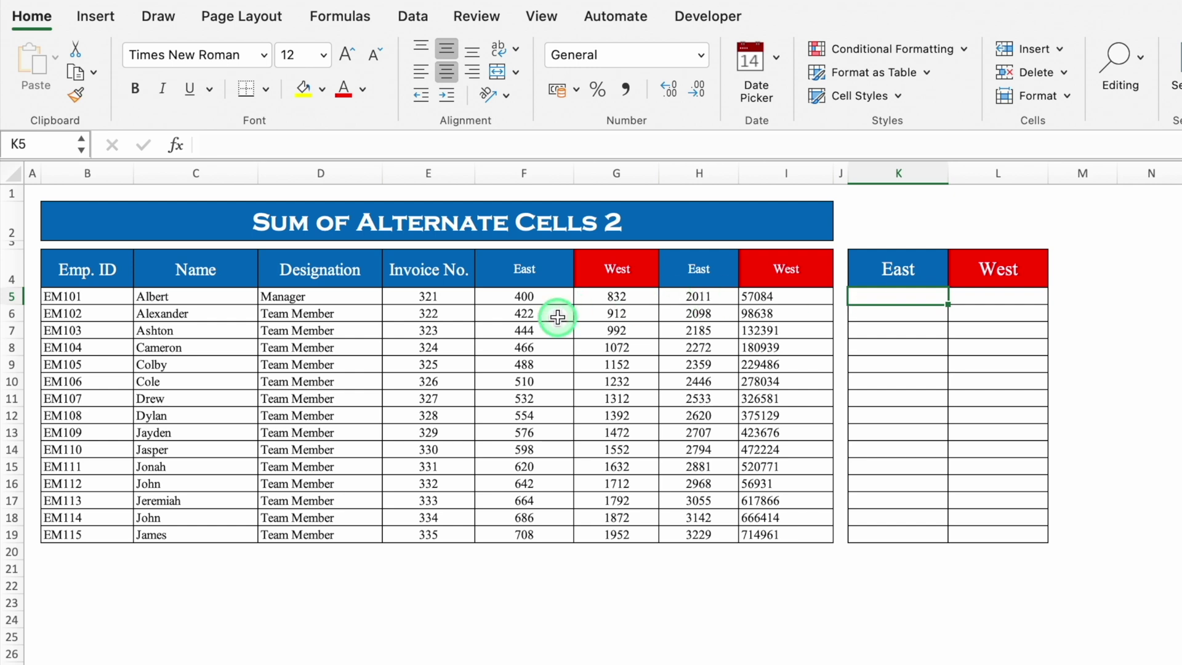
{"action": "left_click", "coordinate": [35, 567]}
{"action": "type", "text": "1"}
{"action": "left_click_drag", "start_coordinate": [40, 577], "coordinate": [840, 594]}
{"action": "left_click", "coordinate": [848, 591]}
{"action": "left_click", "coordinate": [902, 646]}
{"action": "left_click", "coordinate": [699, 636]}
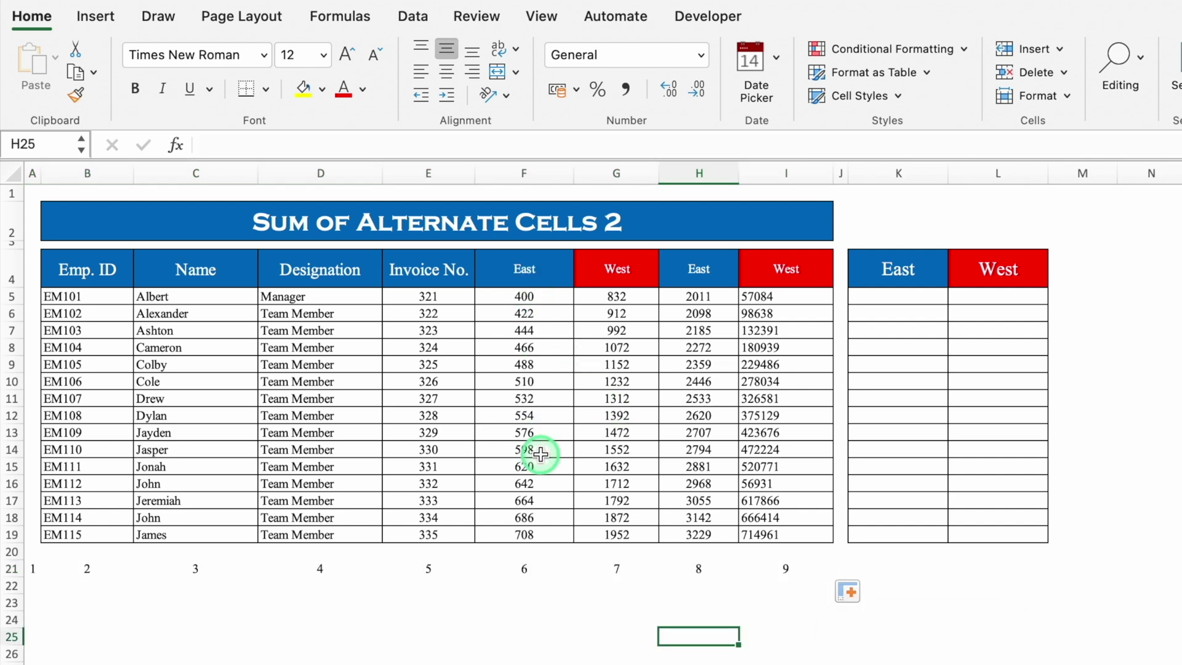
- Label K2 as EVEN and L2 as ODD, and clear the helper numbers from row 21
{"action": "left_click", "coordinate": [893, 216]}
{"action": "type", "text": "EVEN"}
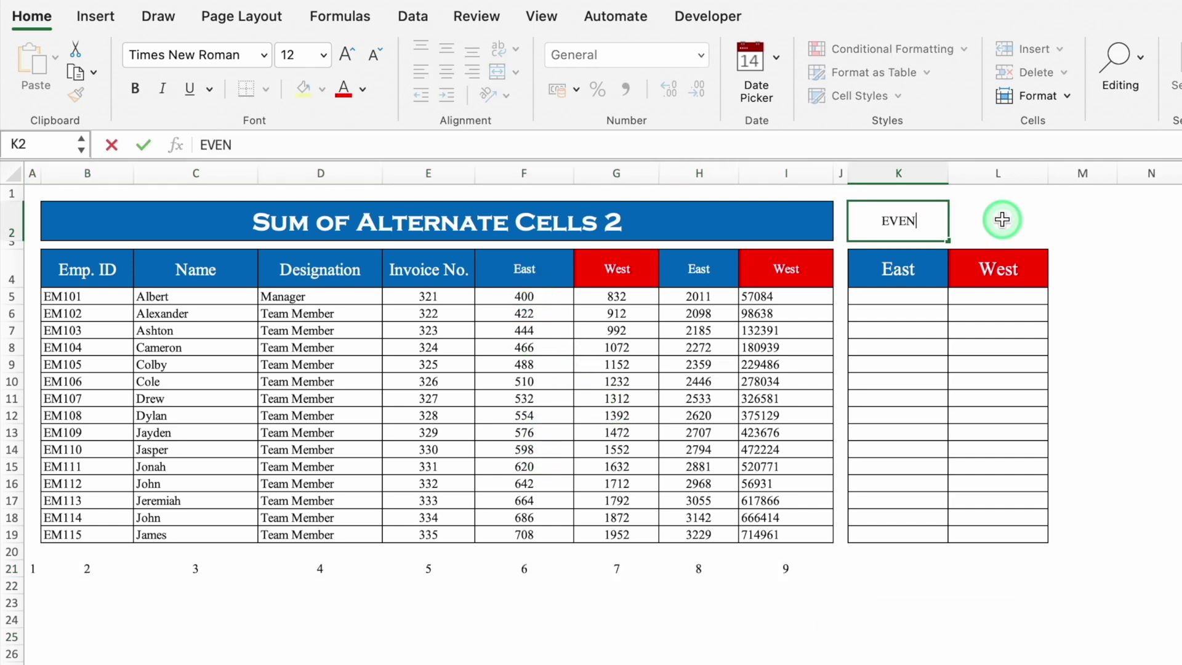
{"action": "left_click", "coordinate": [1002, 220]}
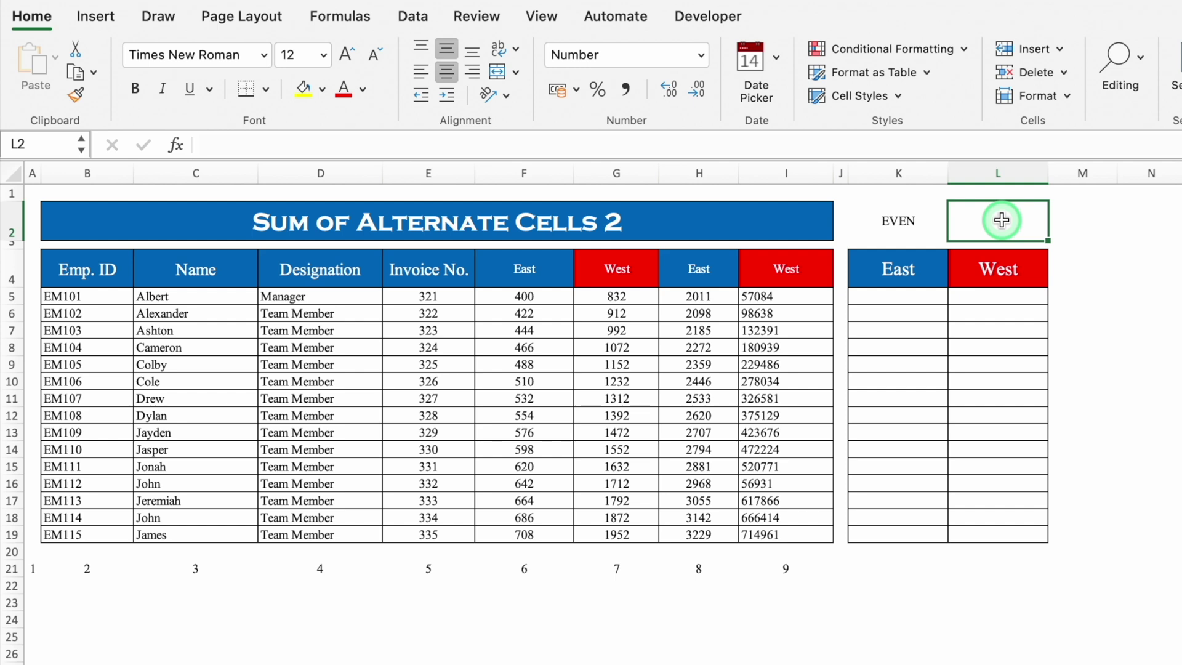
{"action": "type", "text": "ODD"}
{"action": "left_click", "coordinate": [12, 572]}
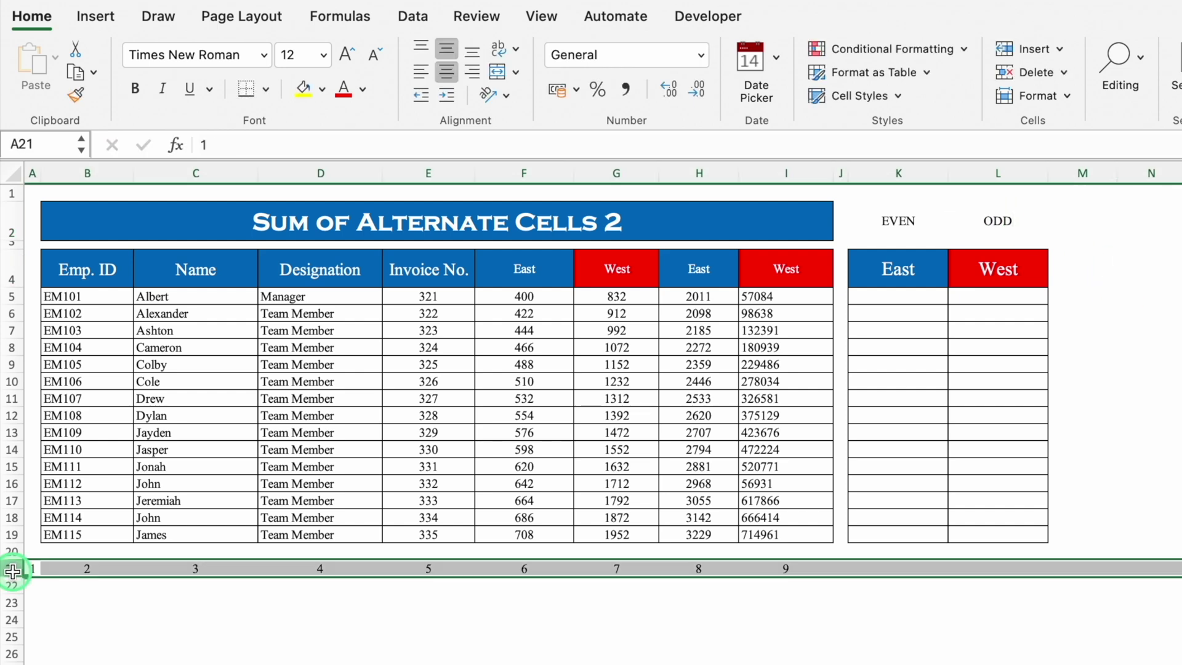
- Begin a SUMPRODUCT formula in the first East total cell K5 with F5:I5 as its first array
{"action": "left_click", "coordinate": [898, 296]}
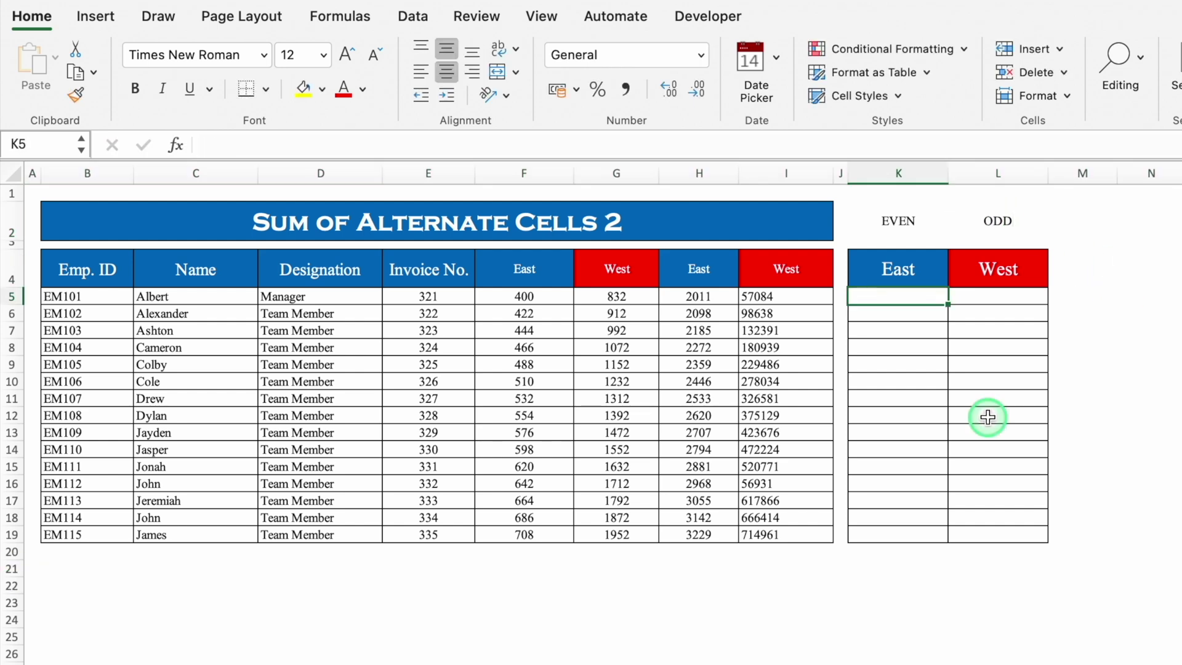
{"action": "type", "text": "="}
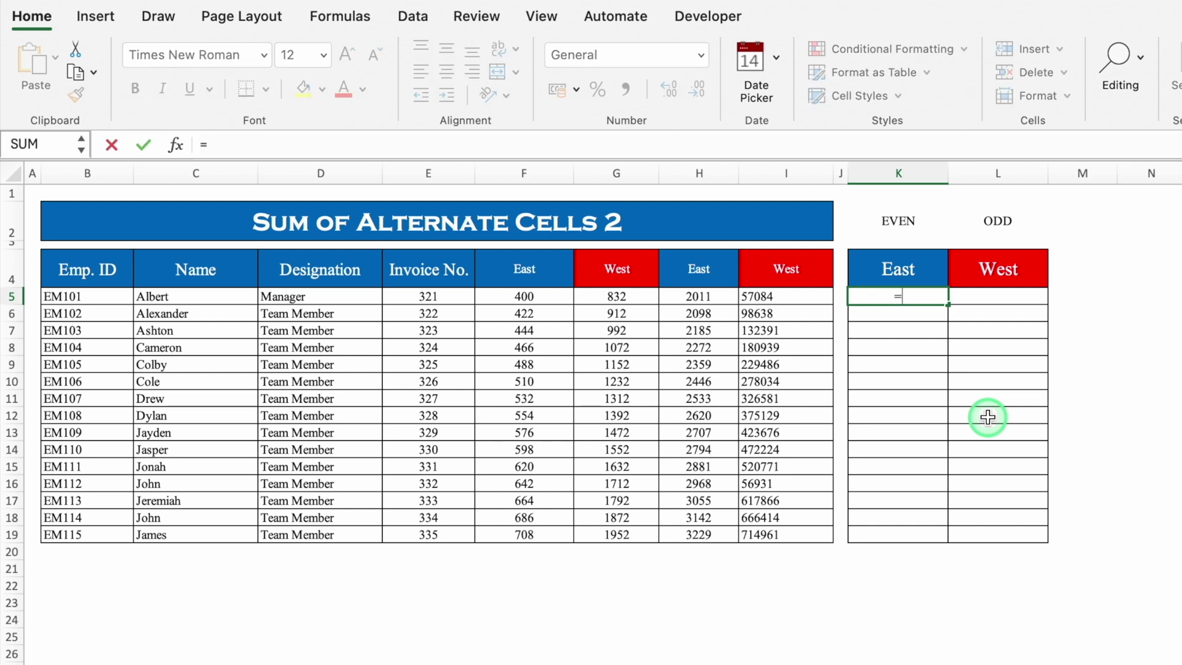
{"action": "type", "text": "sum"}
{"action": "double_click", "coordinate": [970, 458]}
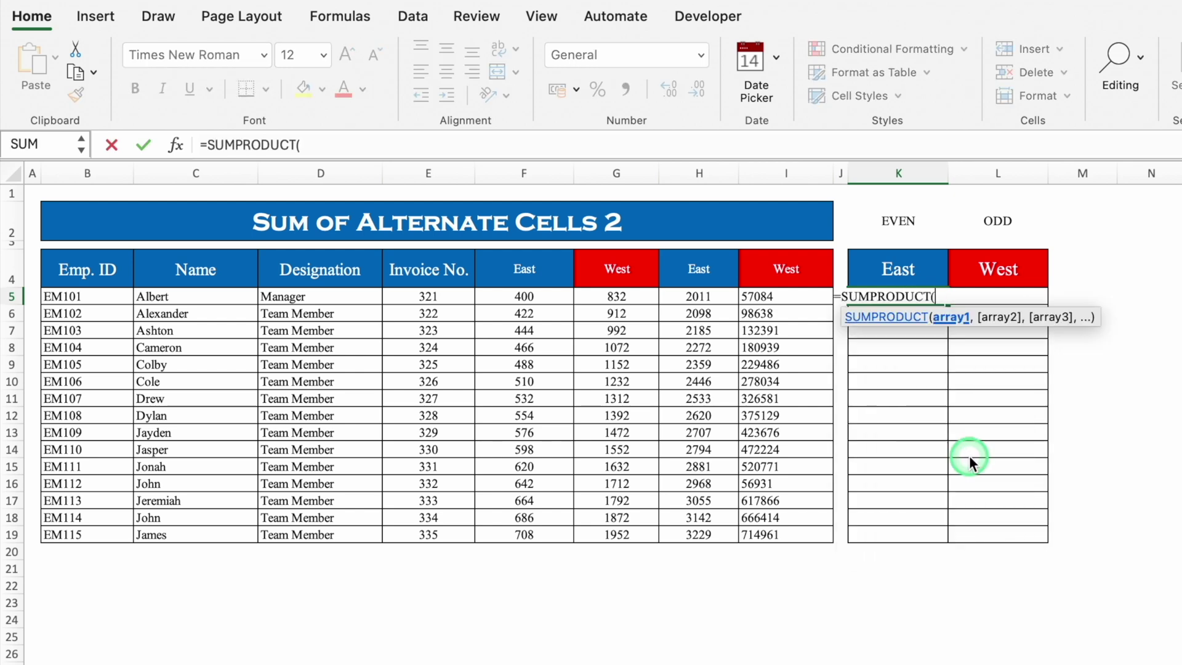
{"action": "left_click_drag", "start_coordinate": [505, 296], "coordinate": [794, 292]}
- Complete the K5 formula with N(MOD(ROW(F5:I5),2)=0) as its second array and enter it
{"action": "type", "text": ",N"}
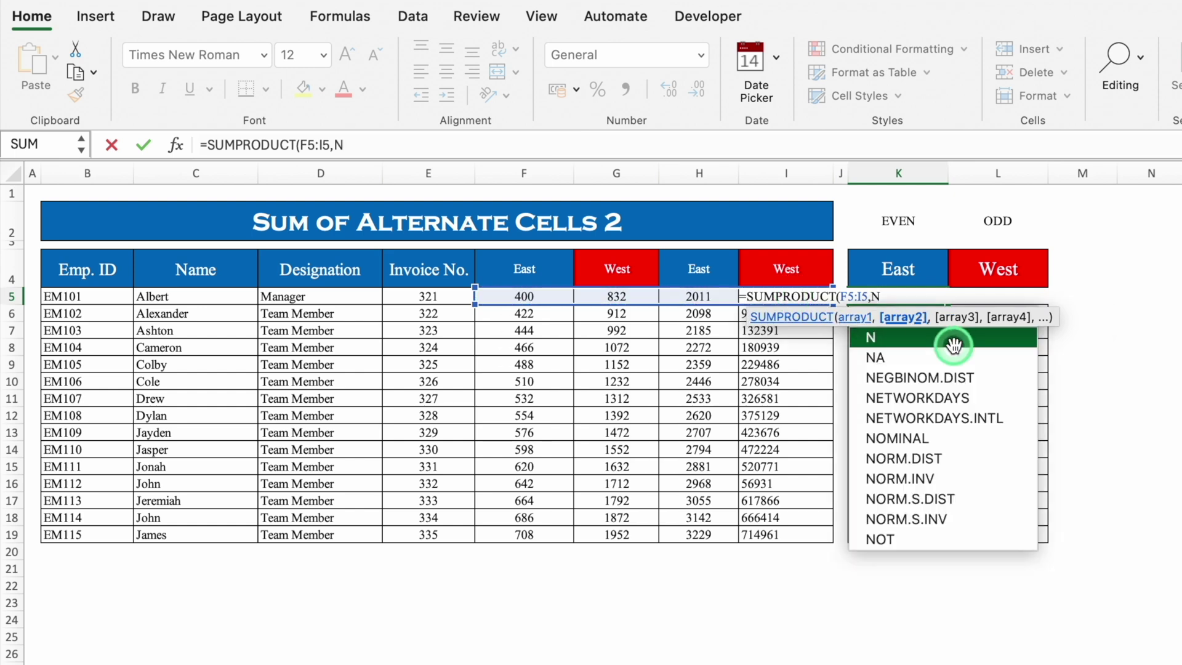
{"action": "double_click", "coordinate": [952, 338]}
{"action": "type", "text": "MOD"}
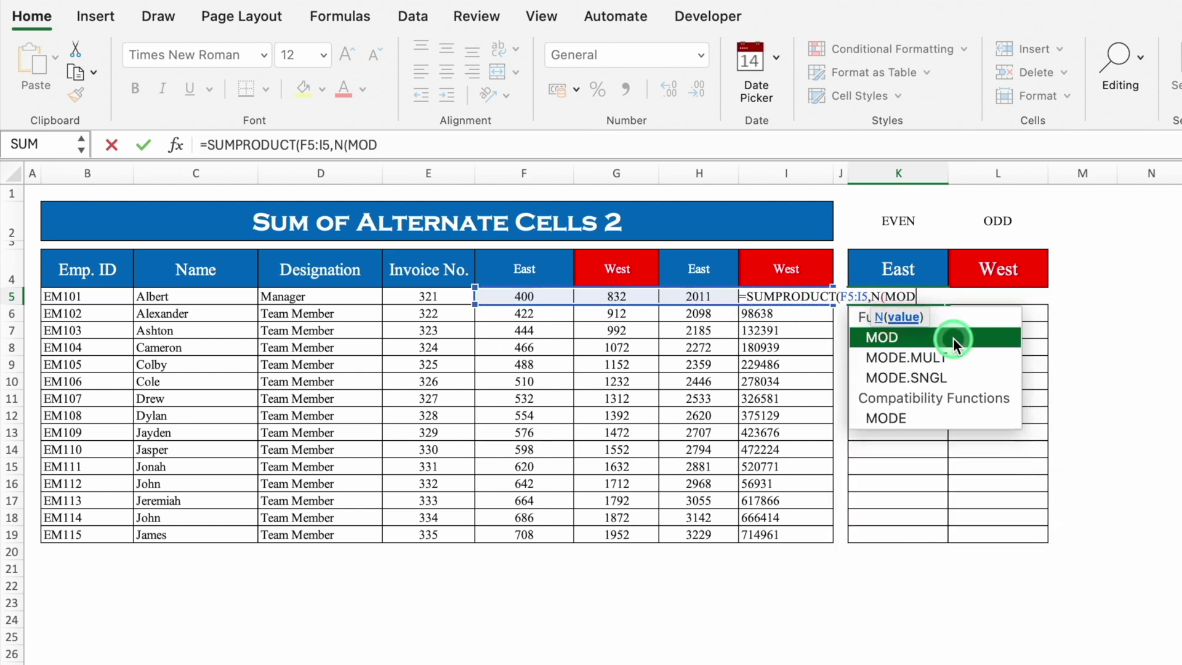
{"action": "double_click", "coordinate": [953, 338]}
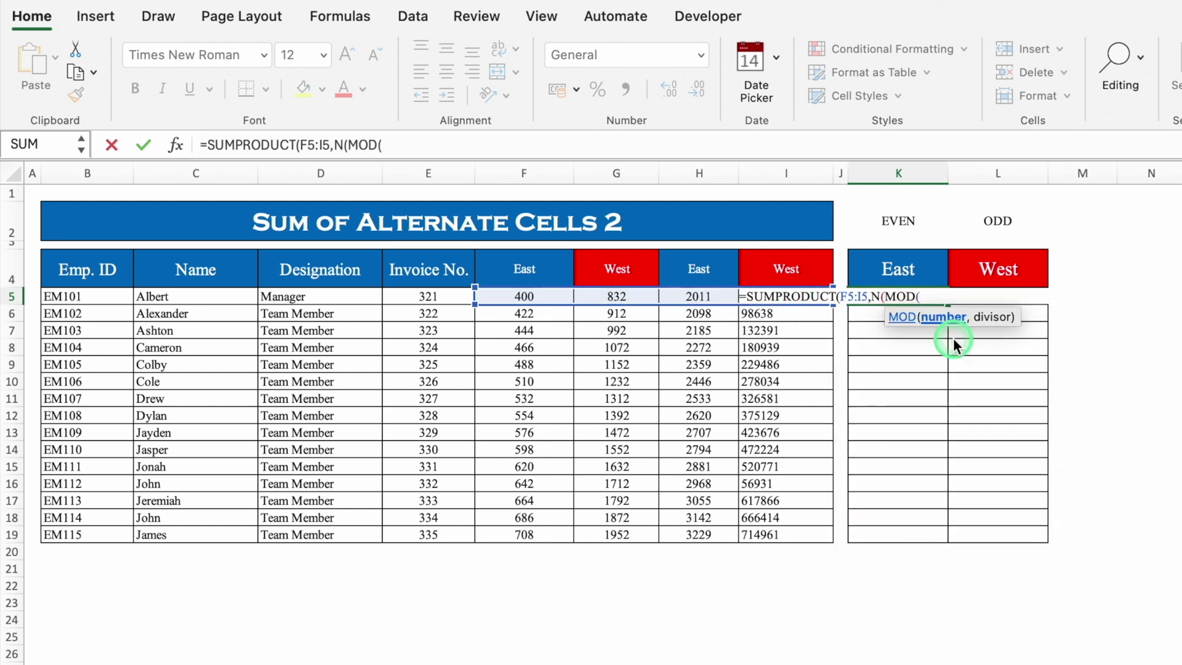
{"action": "type", "text": "ROW"}
{"action": "double_click", "coordinate": [954, 338]}
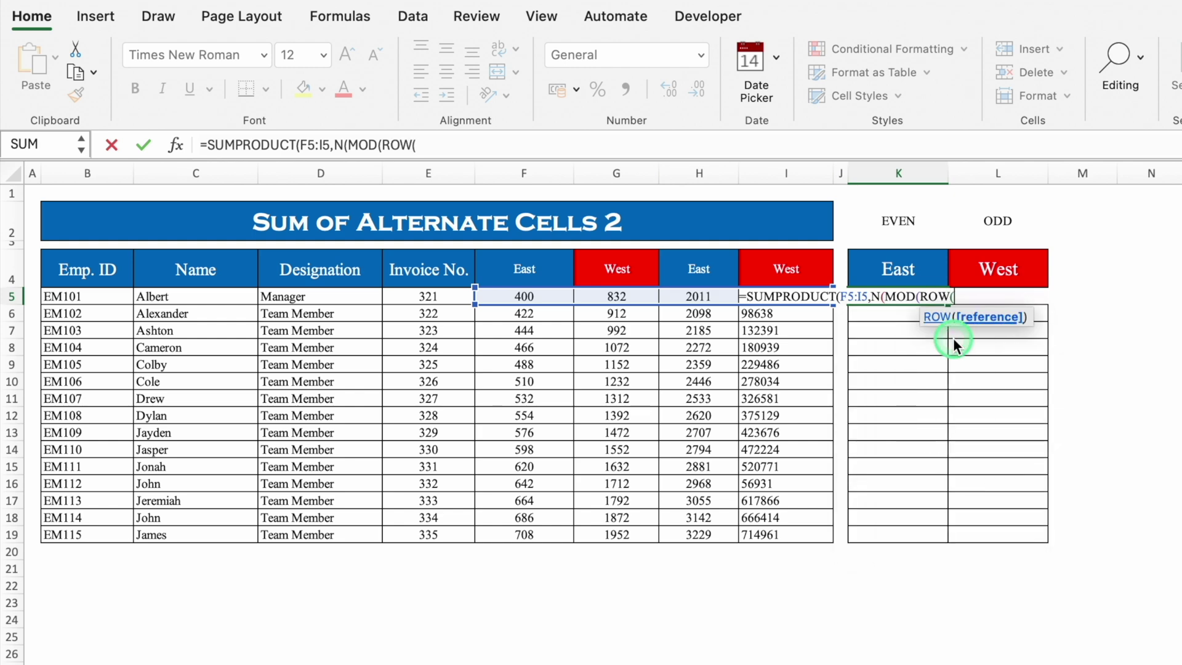
{"action": "left_click", "coordinate": [525, 297]}
{"action": "left_click_drag", "start_coordinate": [526, 298], "coordinate": [788, 296]}
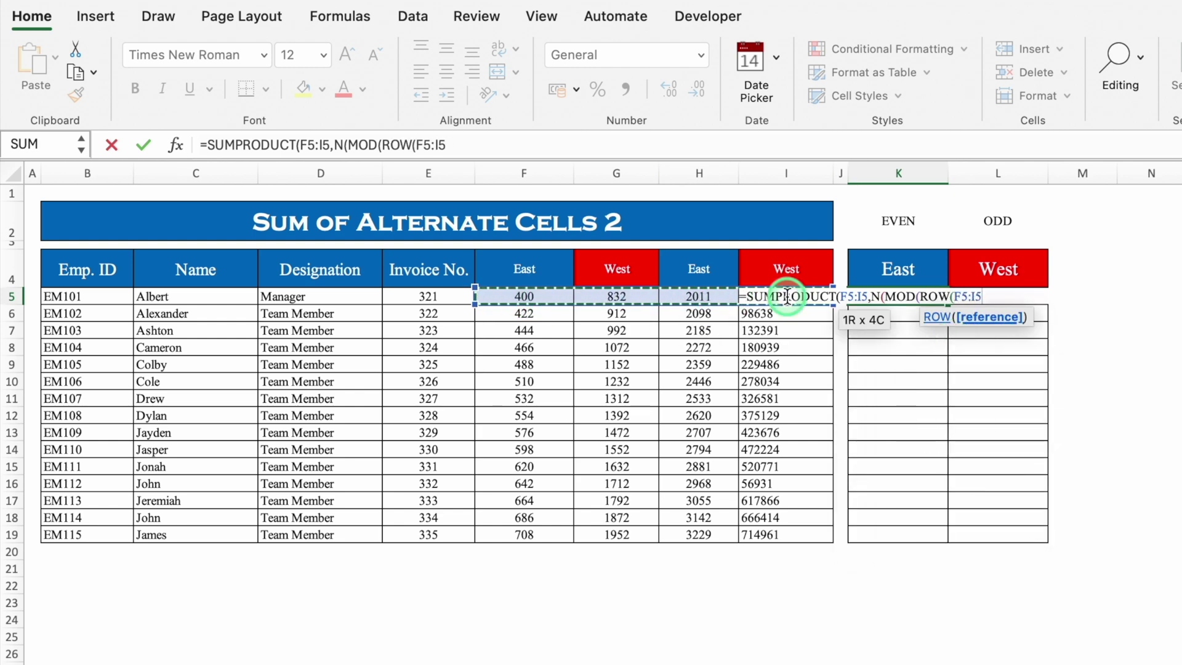
{"action": "type", "text": "),"}
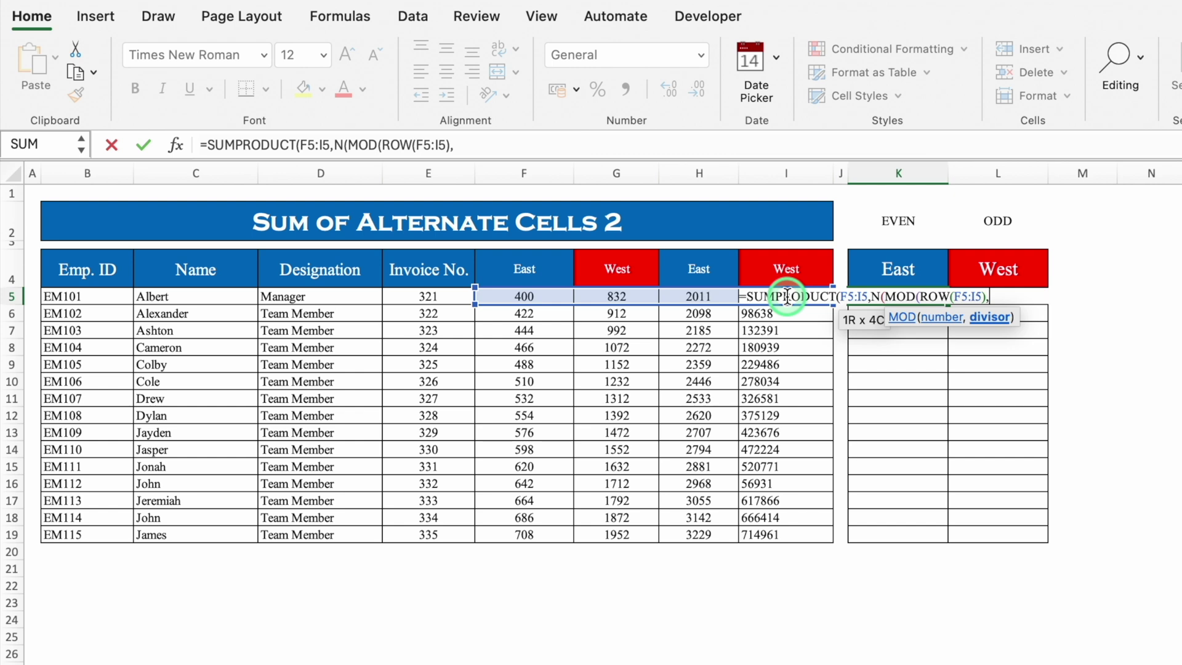
{"action": "type", "text": "2)="}
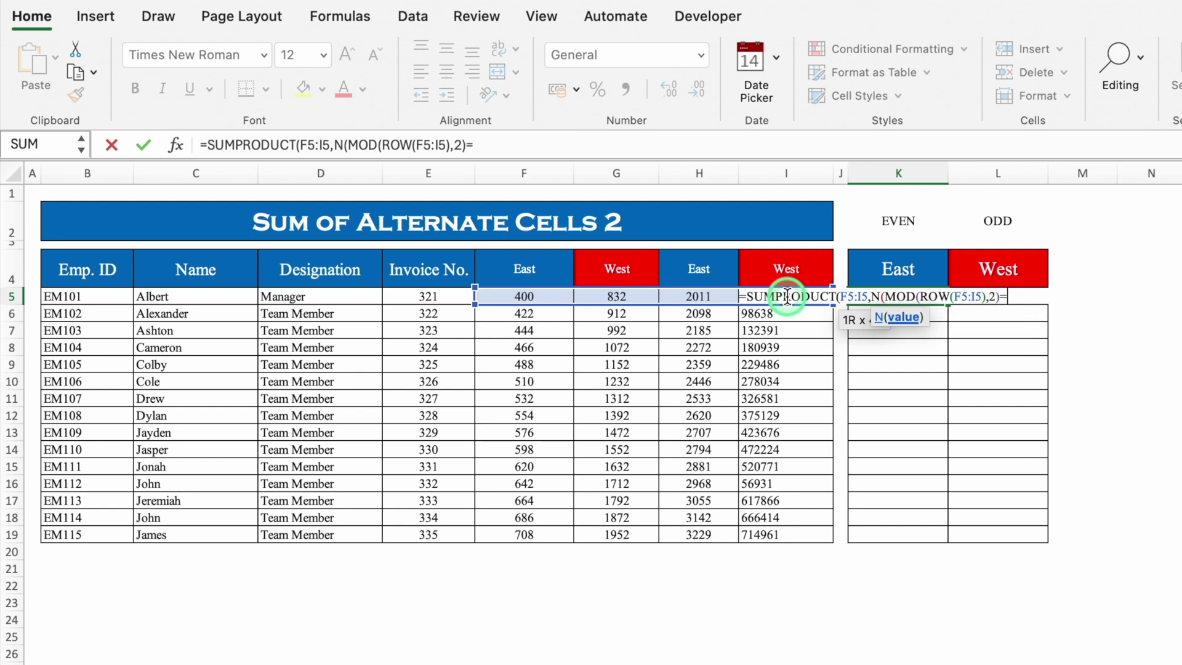
{"action": "type", "text": "0))"}
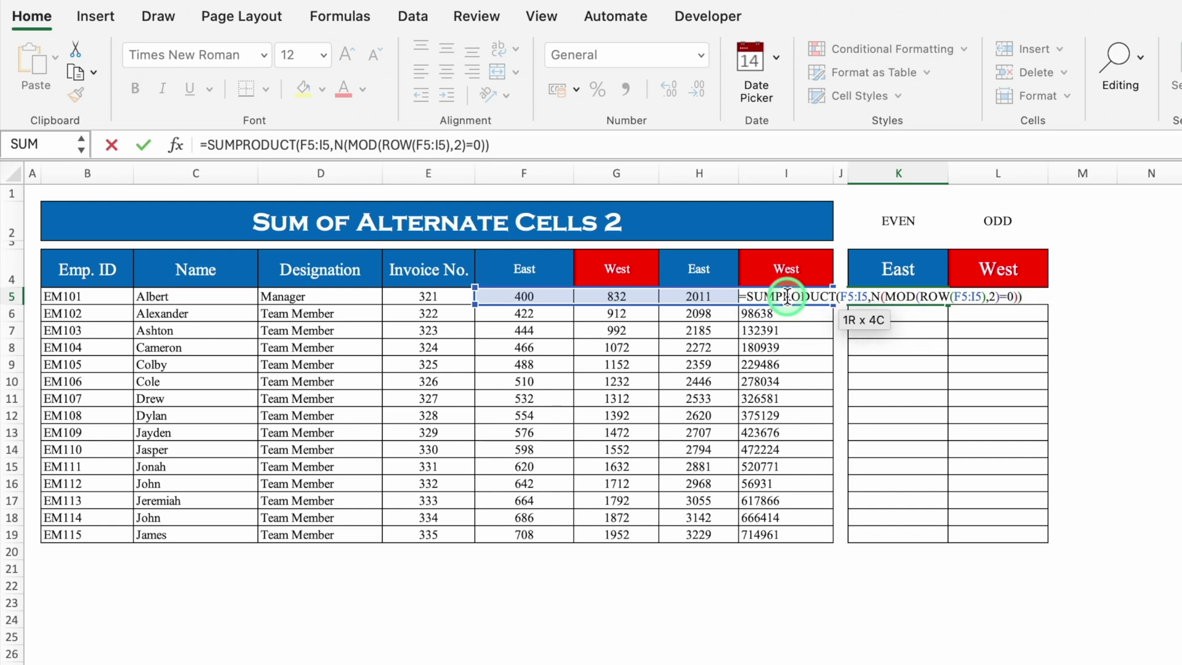
{"action": "key", "text": "Return"}
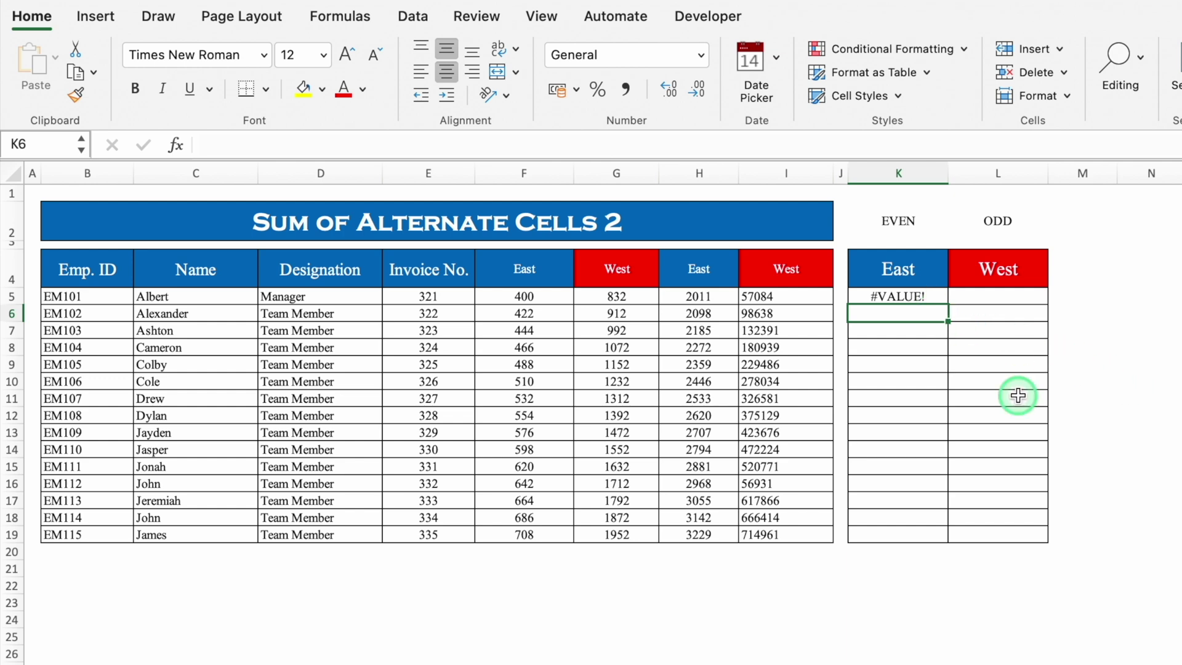
- Replace ROW with COLUMN in the K5 formula and fill it down to K19
{"action": "left_click", "coordinate": [919, 297]}
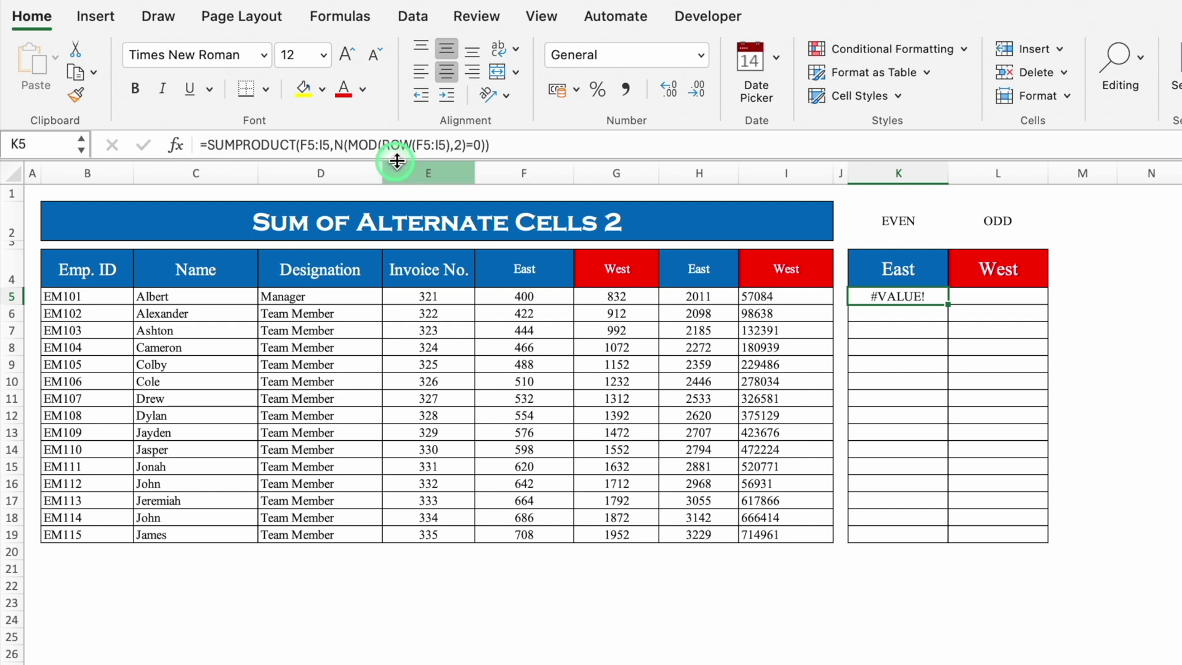
{"action": "left_click", "coordinate": [411, 145]}
{"action": "key", "text": "BackSpace"}
{"action": "key", "text": "BackSpace"}
{"action": "key", "text": "BackSpace"}
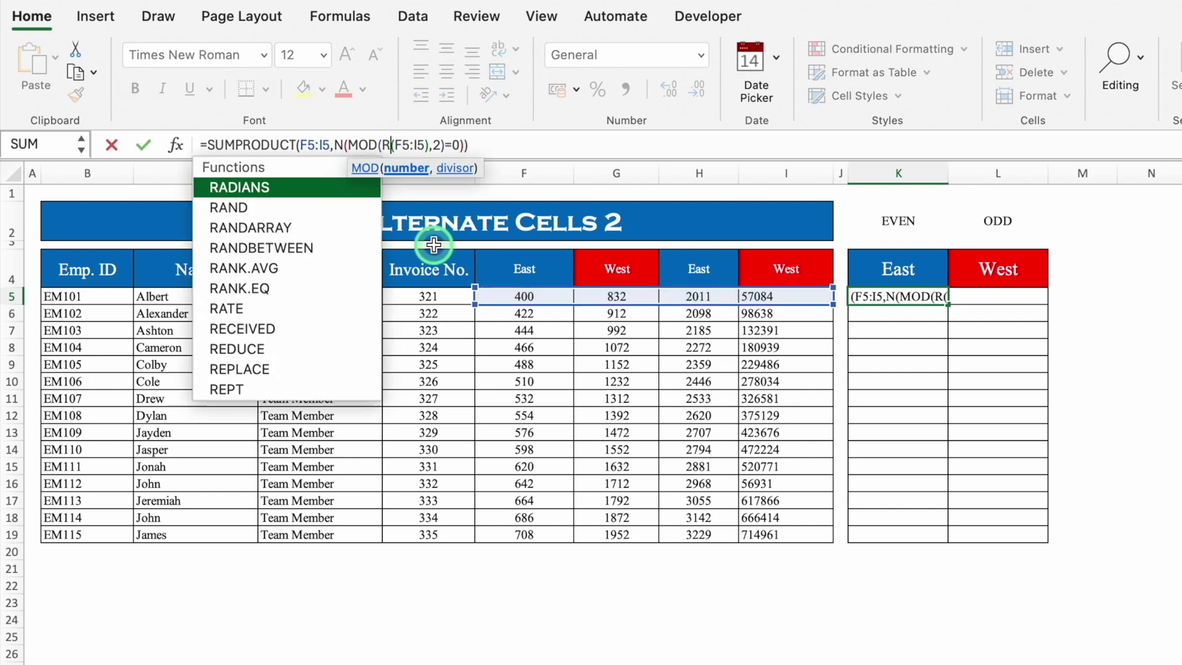
{"action": "type", "text": "Colu"}
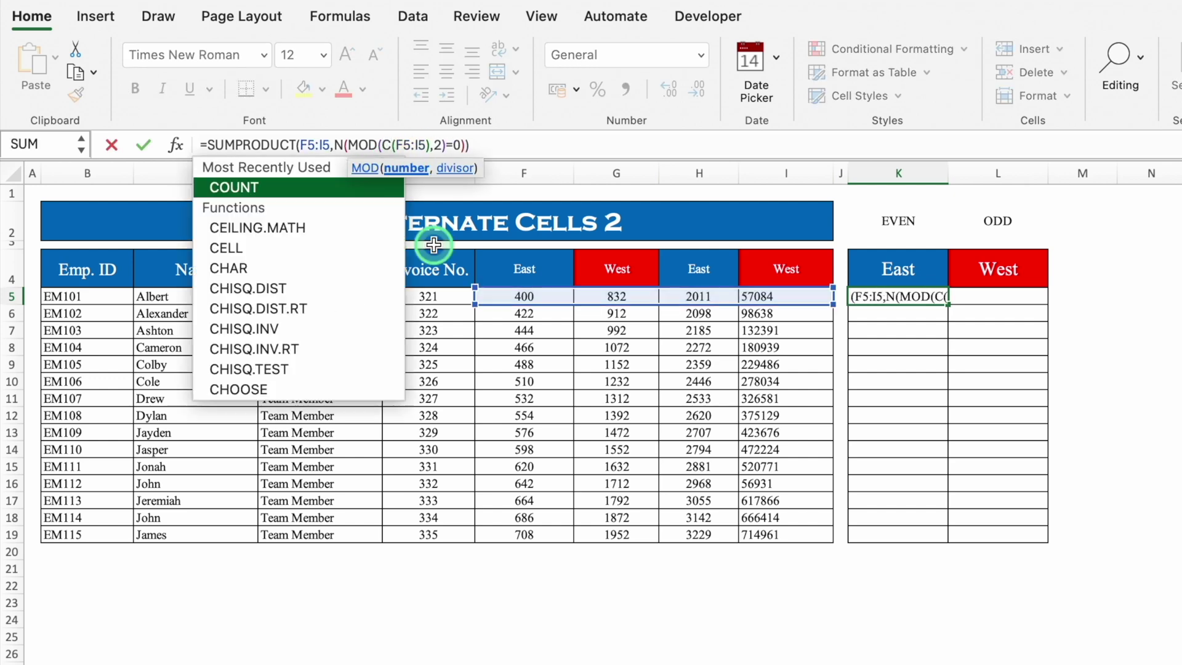
{"action": "double_click", "coordinate": [244, 192]}
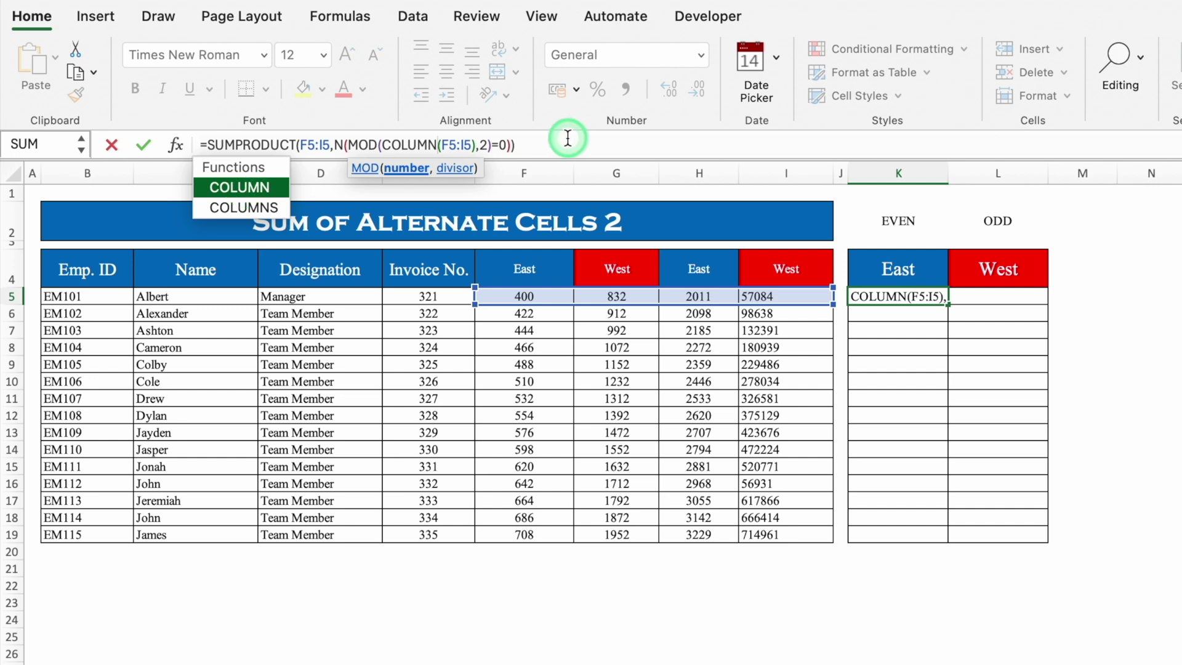
{"action": "key", "text": "ctrl+Return"}
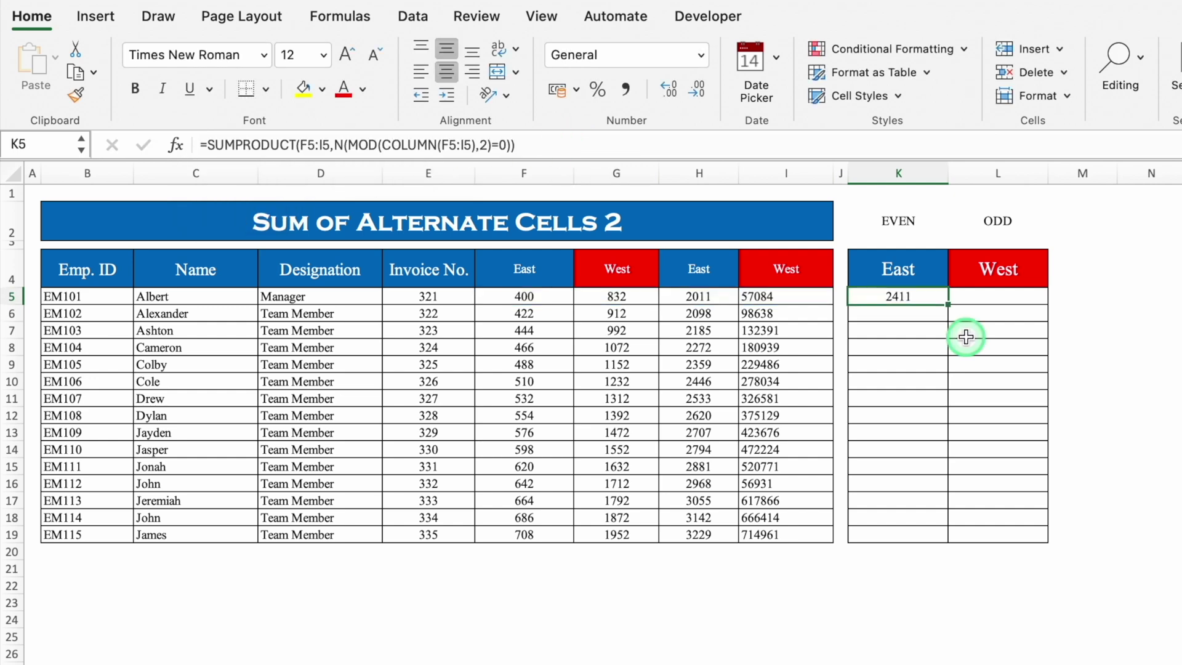
{"action": "left_click_drag", "start_coordinate": [948, 304], "coordinate": [945, 542]}
- Begin a SUMPRODUCT formula in the first West total cell L5 with F5:I5 as its first array
{"action": "key", "text": "Right"}
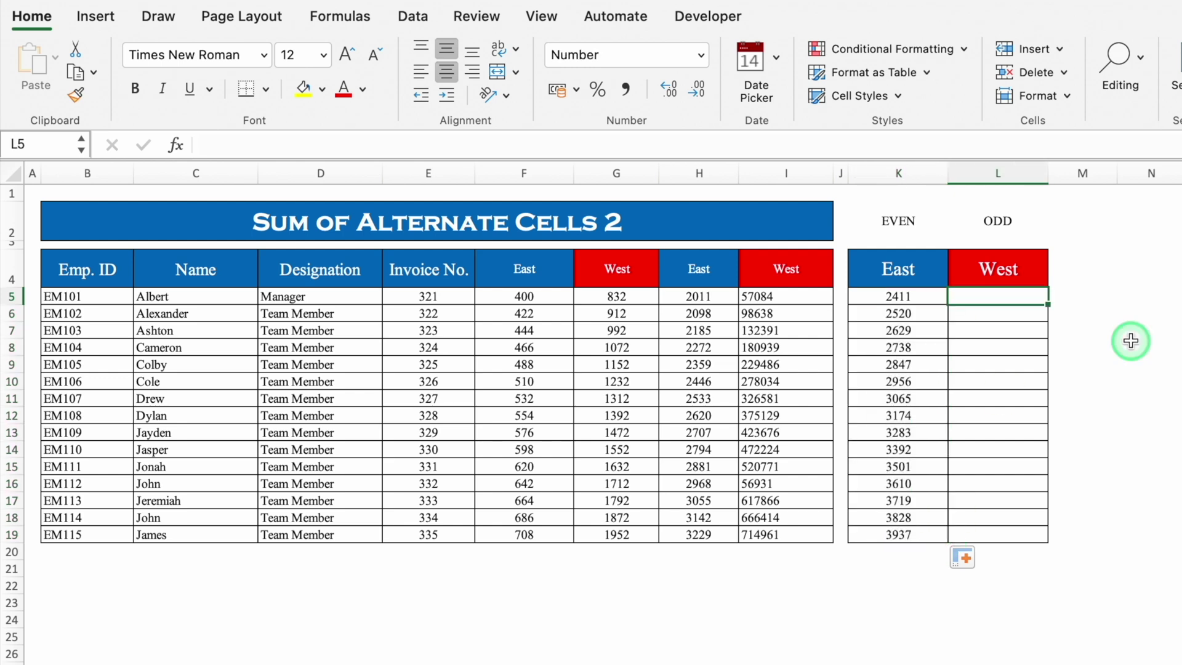
{"action": "type", "text": "=sum"}
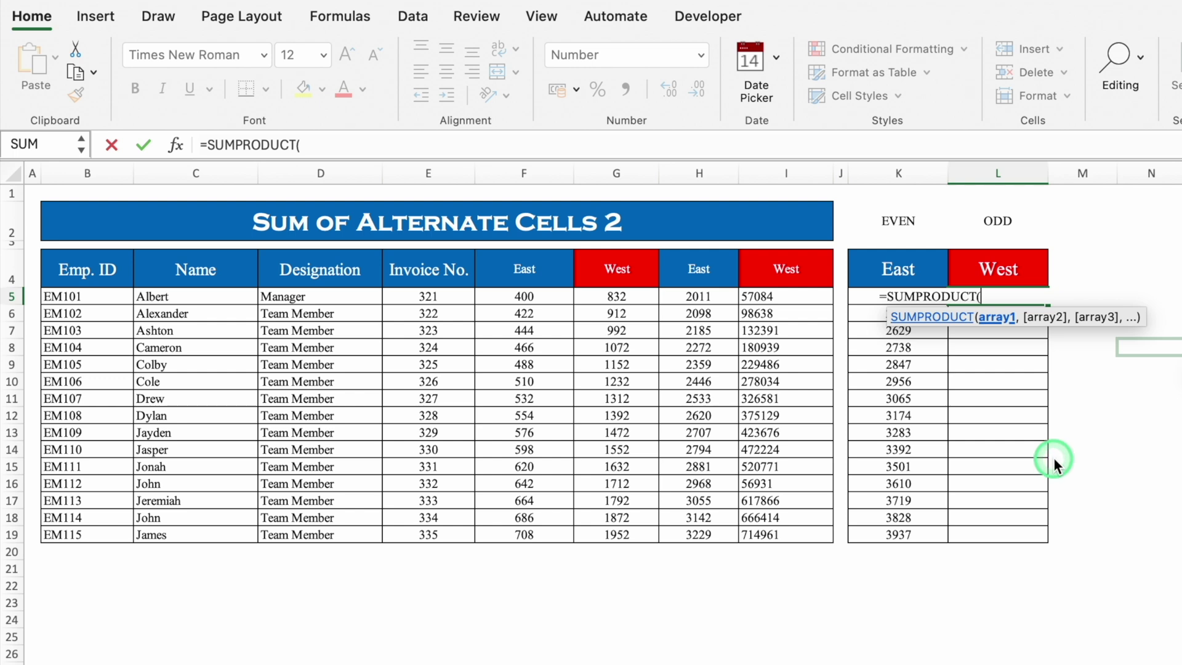
{"action": "left_click_drag", "start_coordinate": [527, 296], "coordinate": [773, 296]}
{"action": "type", "text": ","}
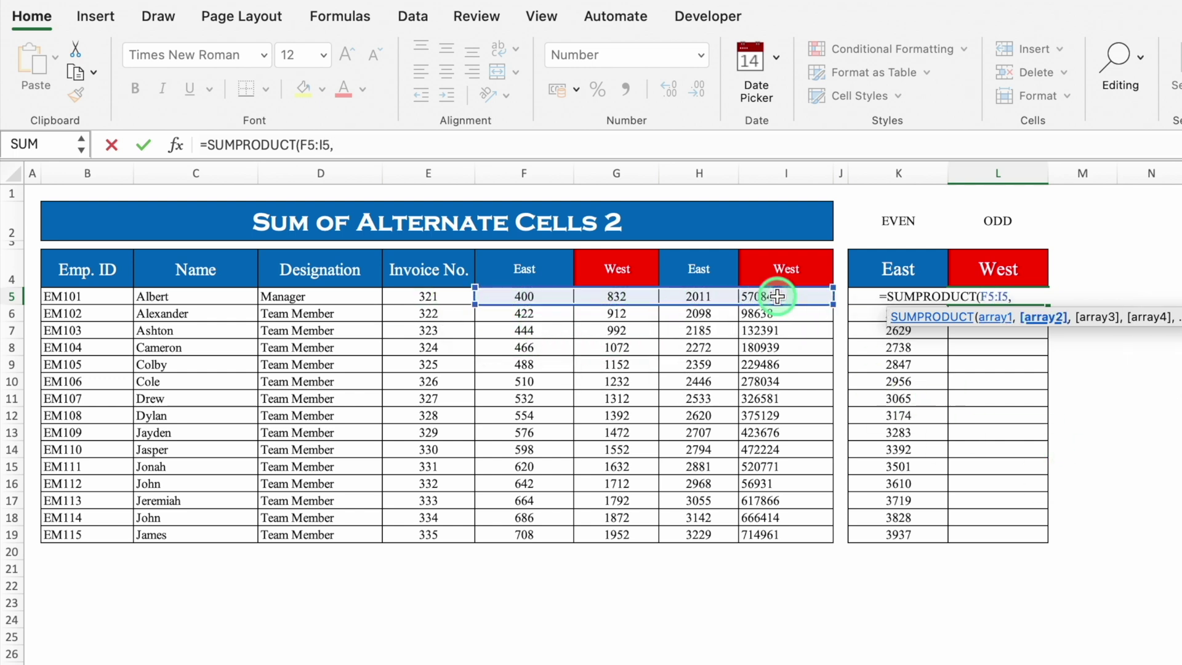
- Complete the L5 formula with MOD(ROW(F5:I5),2) as its second array and enter it
{"action": "type", "text": "MOD(ROW"}
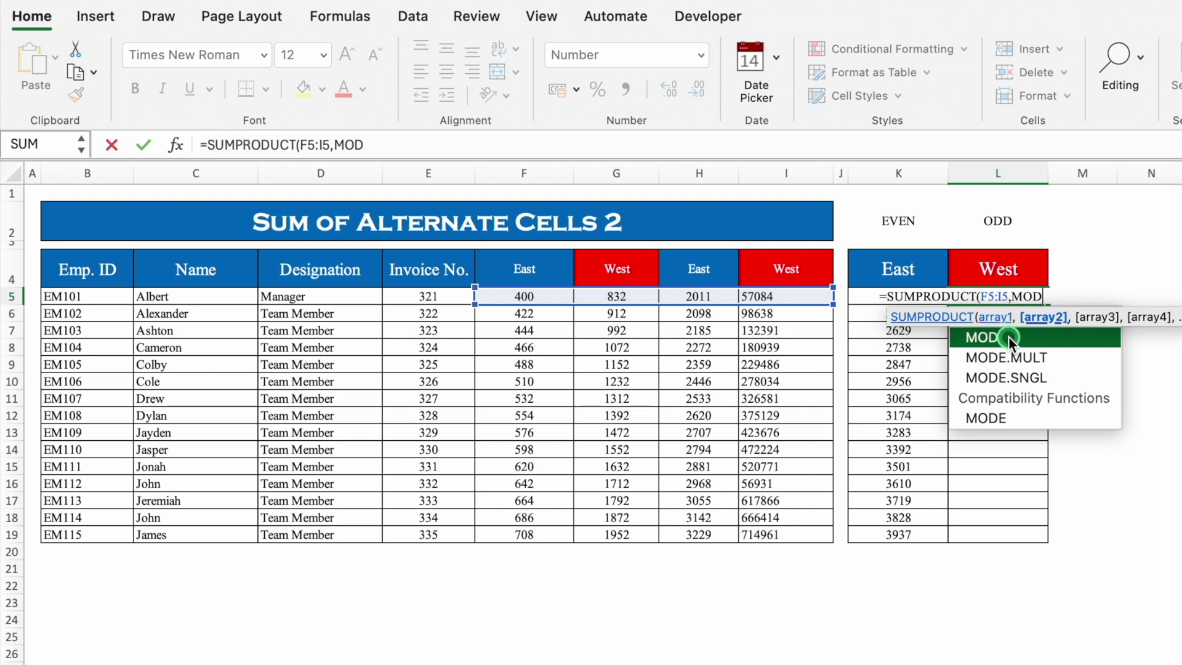
{"action": "double_click", "coordinate": [1009, 336]}
{"action": "type", "text": "ROW"}
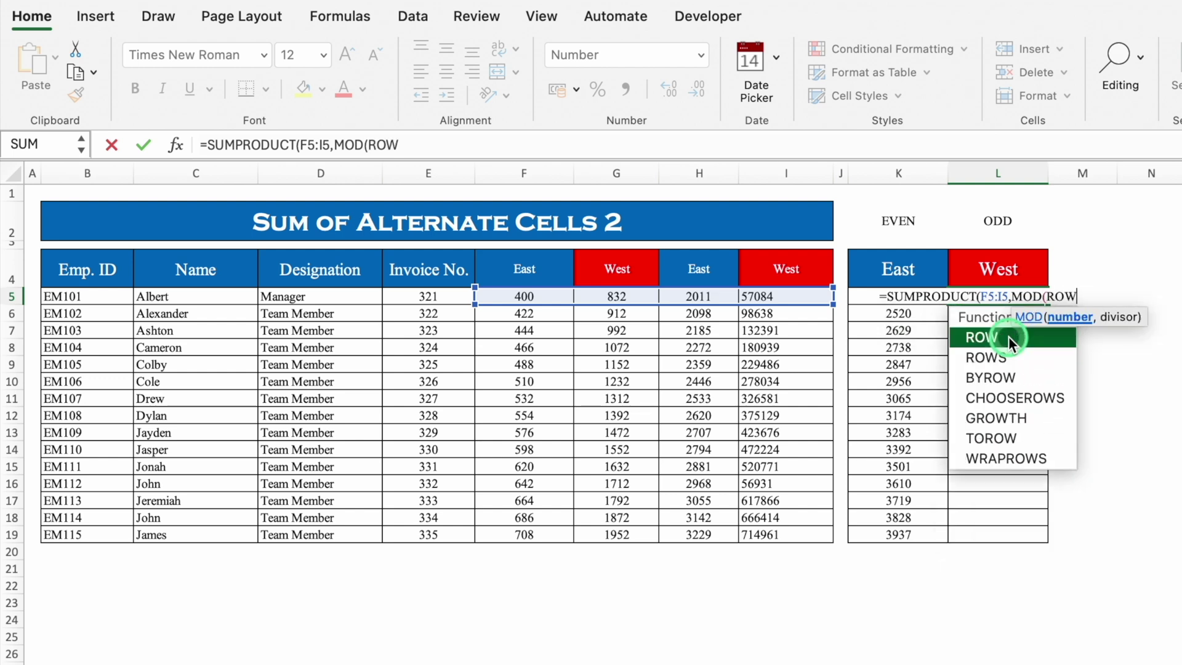
{"action": "double_click", "coordinate": [1008, 336]}
{"action": "left_click_drag", "start_coordinate": [517, 297], "coordinate": [788, 302]}
{"action": "type", "text": "),2"}
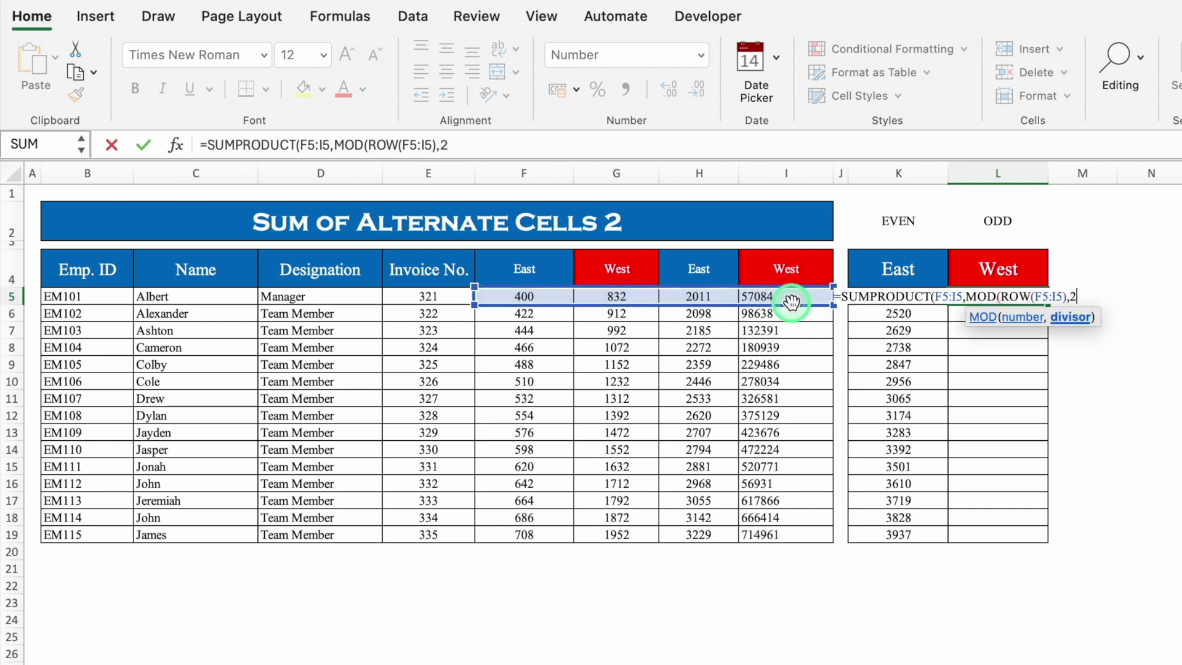
{"action": "type", "text": "))"}
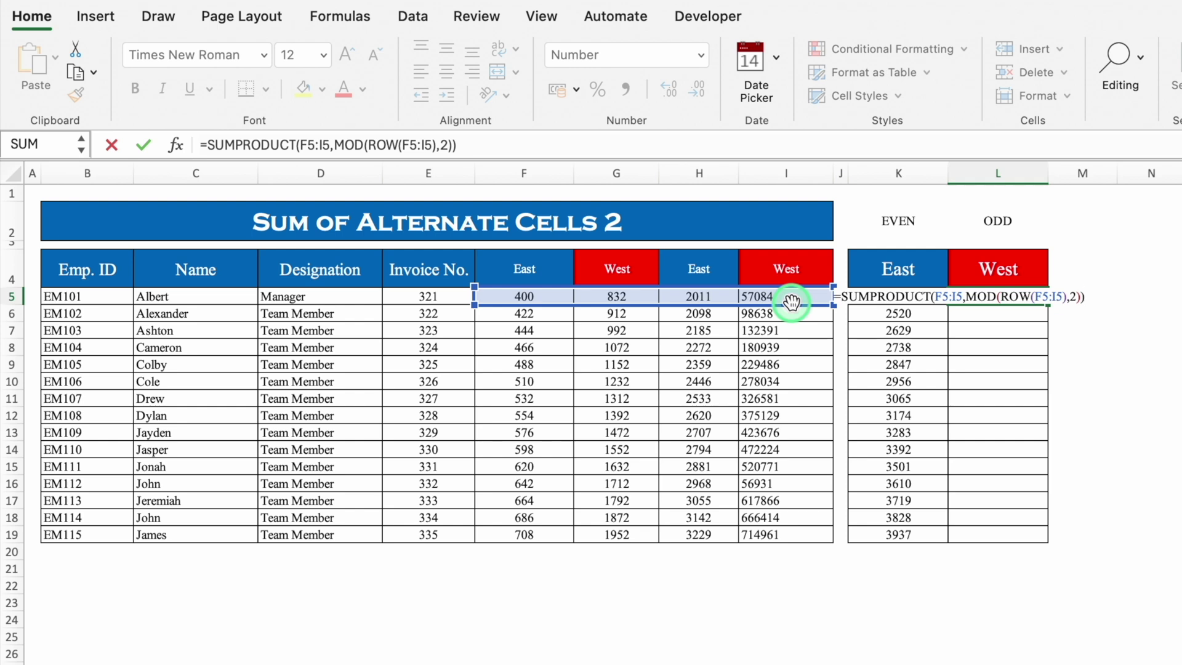
{"action": "key", "text": "Return"}
- Replace ROW with COLUMN in the L5 formula and fill it down to L19
{"action": "key", "text": "Up"}
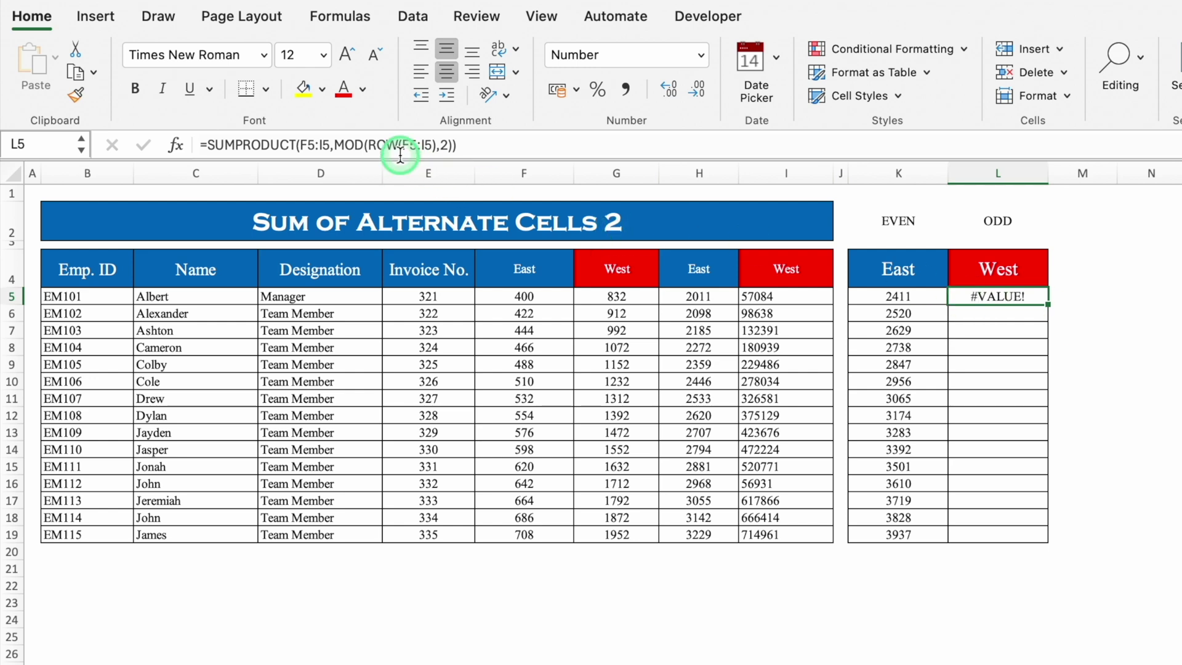
{"action": "left_click", "coordinate": [399, 146]}
{"action": "key", "text": "BackSpace"}
{"action": "key", "text": "BackSpace"}
{"action": "key", "text": "BackSpace"}
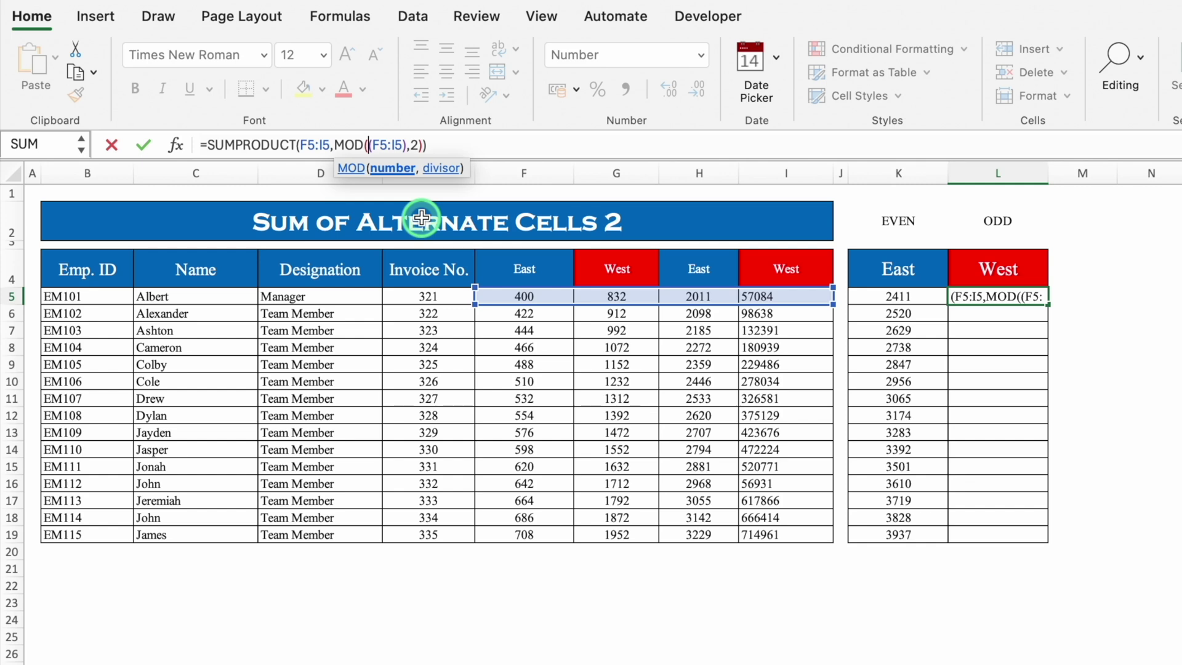
{"action": "type", "text": "COLU"}
{"action": "double_click", "coordinate": [259, 186]}
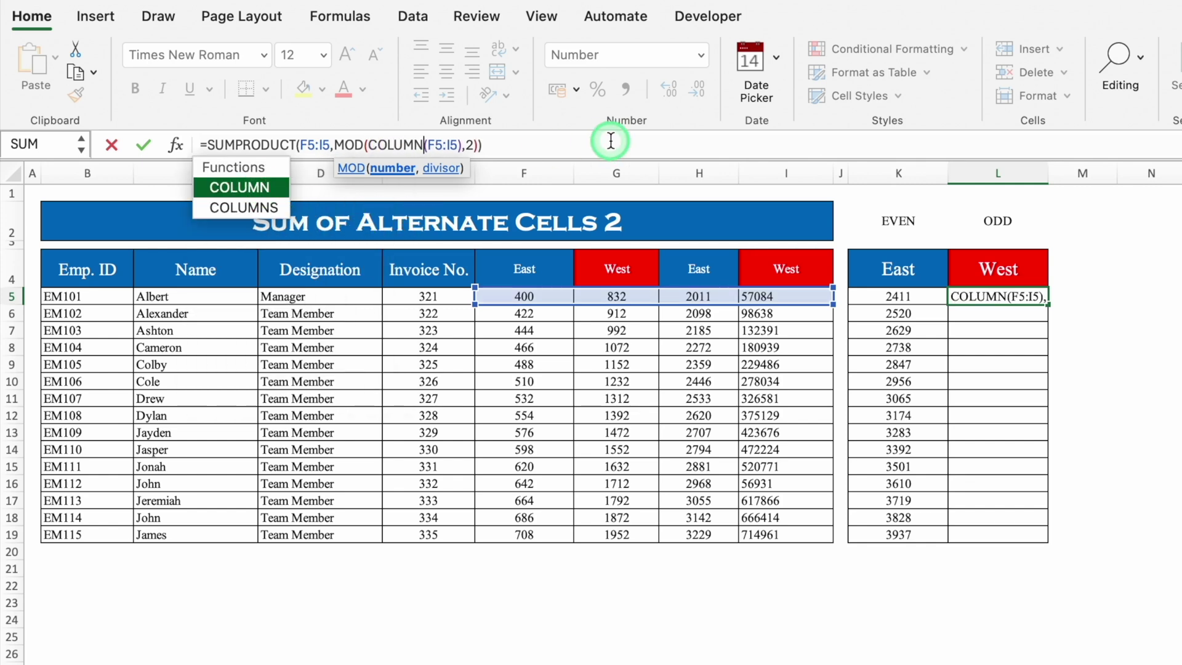
{"action": "key", "text": "Return"}
{"action": "left_click", "coordinate": [985, 297]}
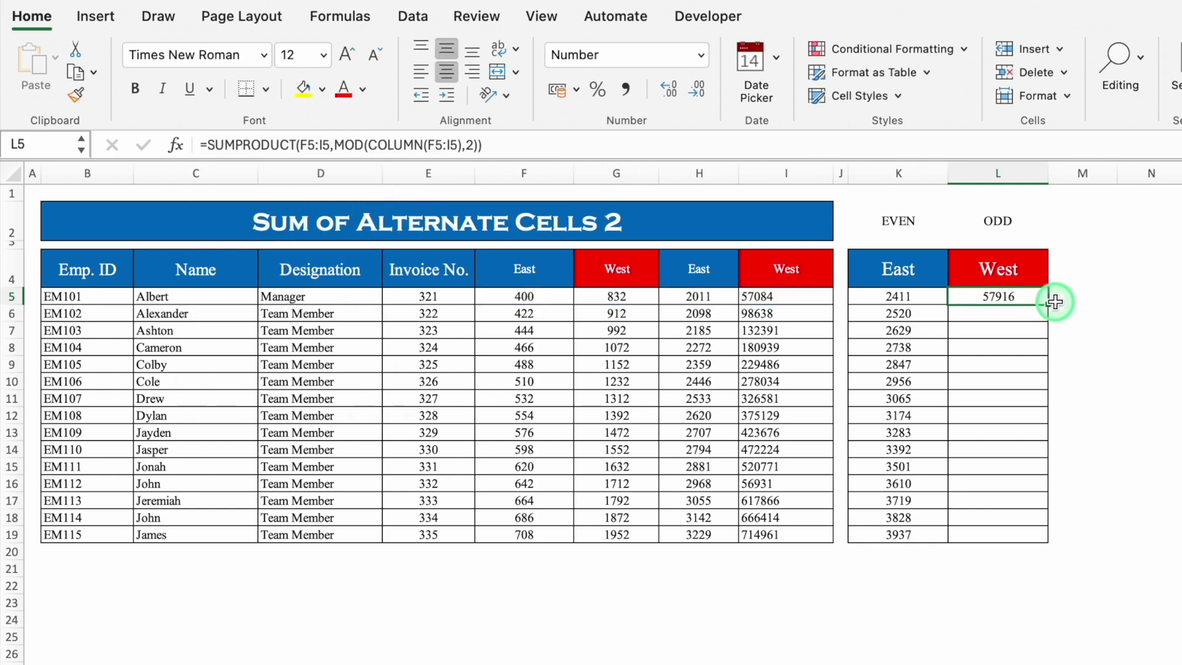
{"action": "left_click_drag", "start_coordinate": [1048, 304], "coordinate": [1053, 534]}
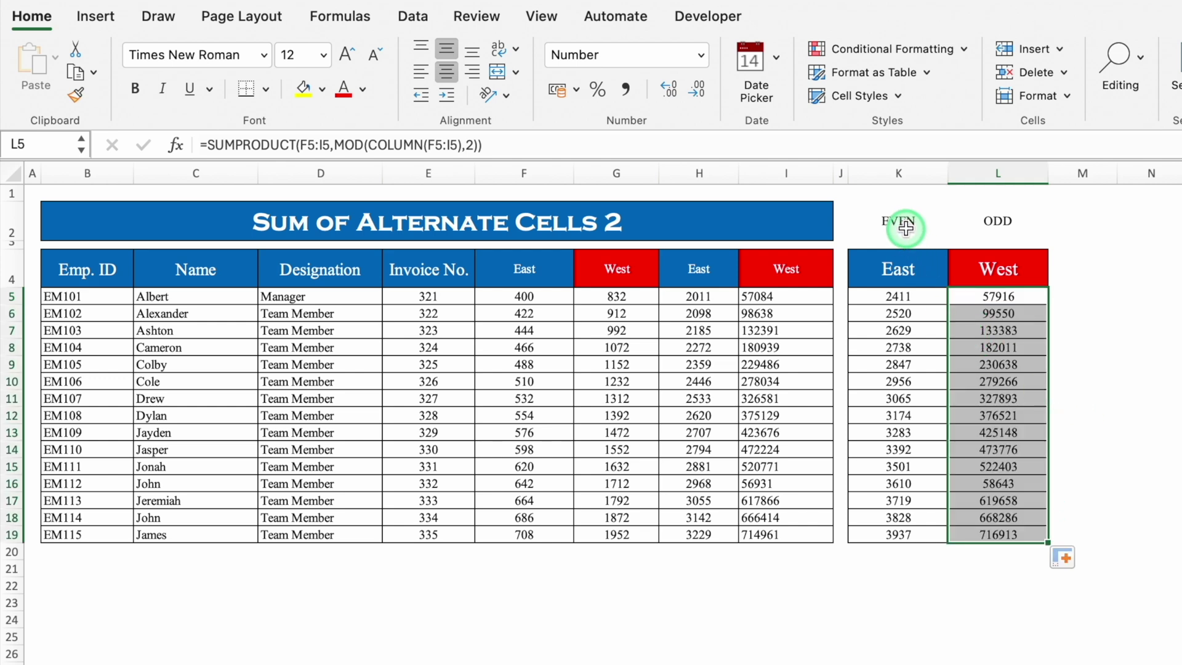
{"action": "left_click", "coordinate": [923, 222]}
{"action": "left_click", "coordinate": [982, 226]}
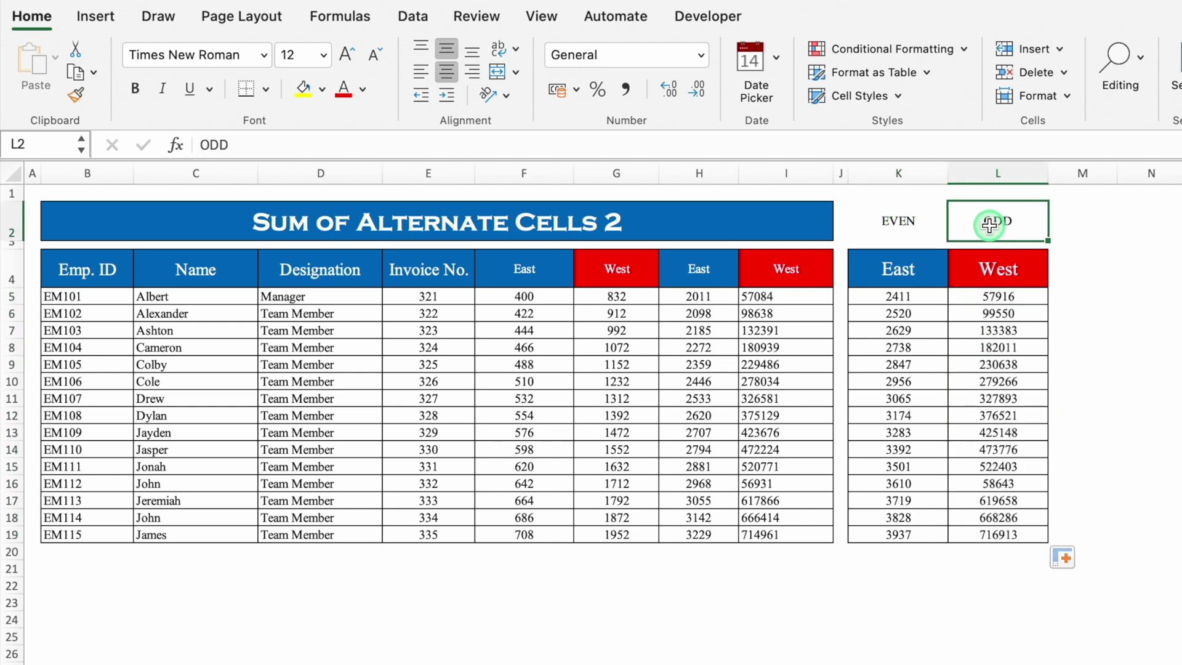
- Clear the EVEN and ODD helper labels from K2:L2 above the East and West totals
{"action": "left_click_drag", "start_coordinate": [897, 219], "coordinate": [980, 218]}
{"action": "key", "text": "Delete"}
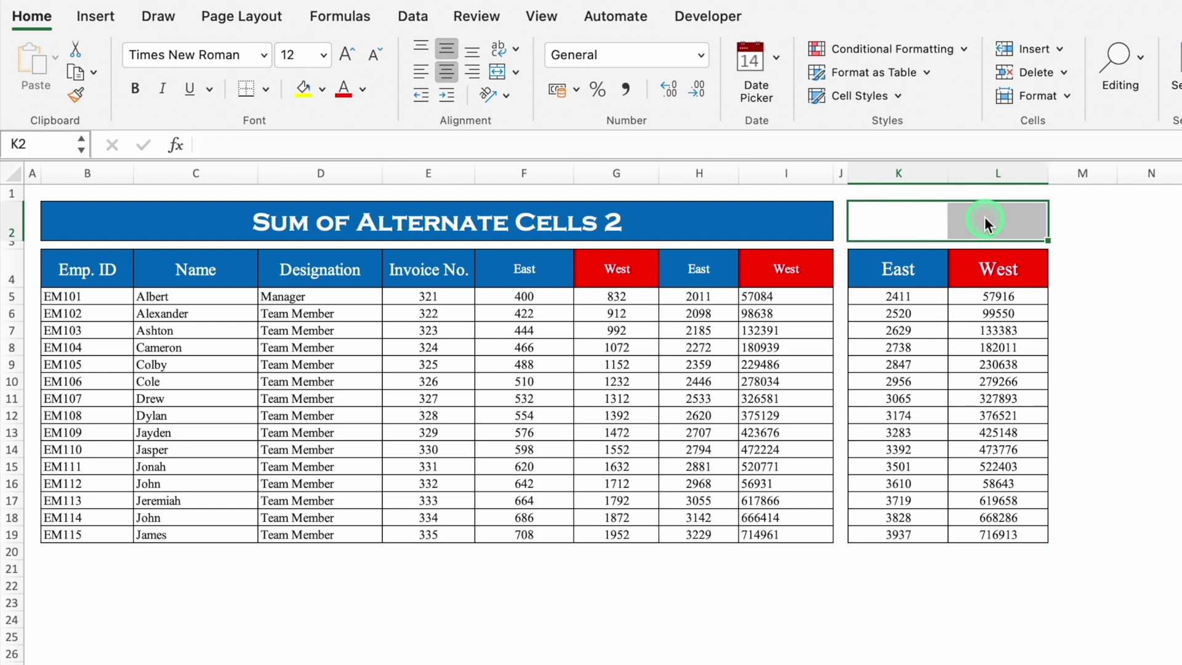
{"action": "left_click", "coordinate": [1135, 279]}
{"action": "left_click", "coordinate": [634, 299]}
{"action": "left_click", "coordinate": [633, 313]}
{"action": "left_click", "coordinate": [638, 329]}
{"action": "left_click", "coordinate": [639, 382]}
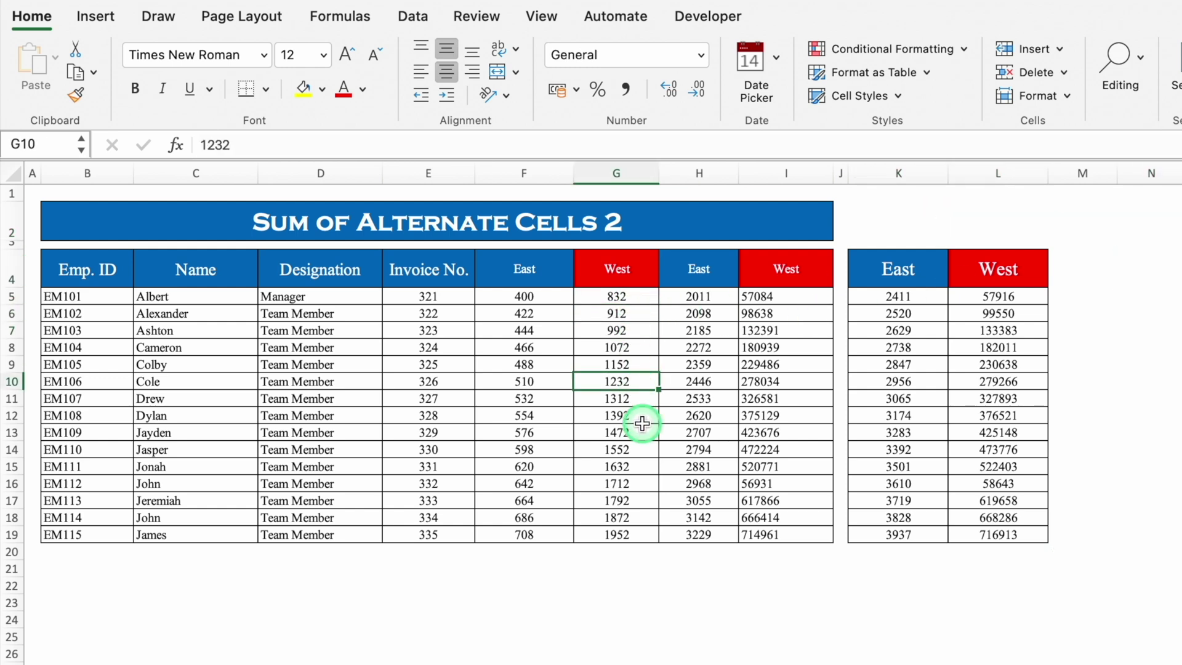
{"action": "left_click", "coordinate": [615, 331]}
{"action": "left_click", "coordinate": [615, 364]}
{"action": "left_click", "coordinate": [621, 393]}
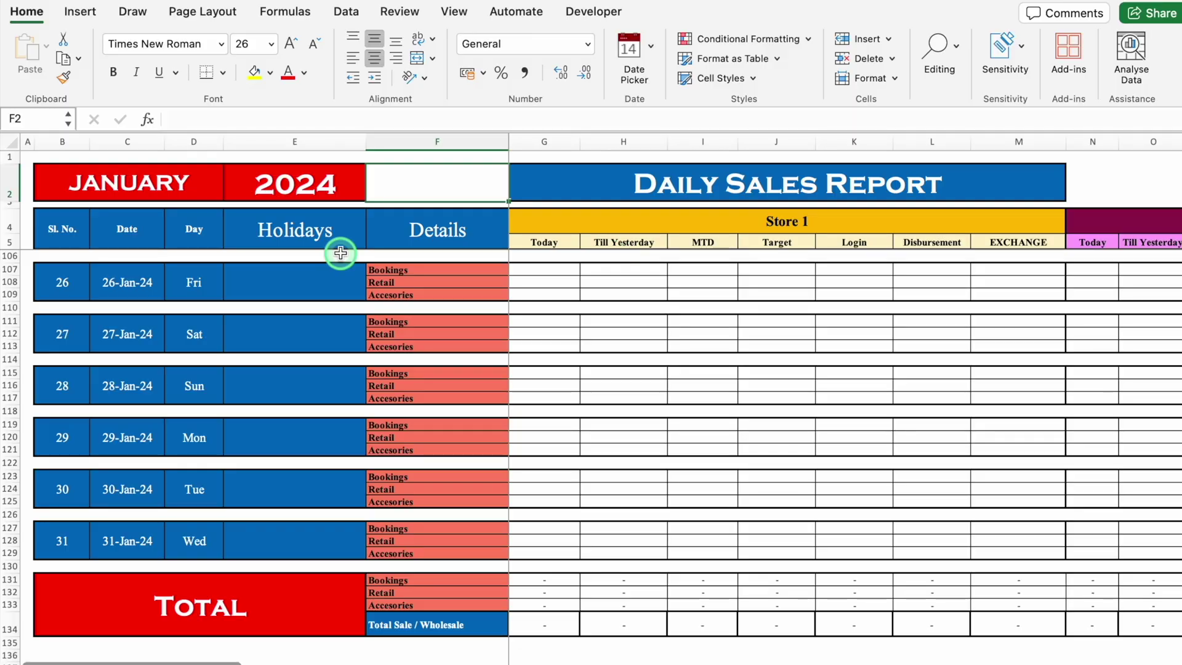
- Start a SUMIFS formula in G131, the Store 1 Today total for Bookings, with G7:G129 as the sum range
{"action": "scroll", "coordinate": [607, 456], "scroll_direction": "up", "scroll_amount": 20}
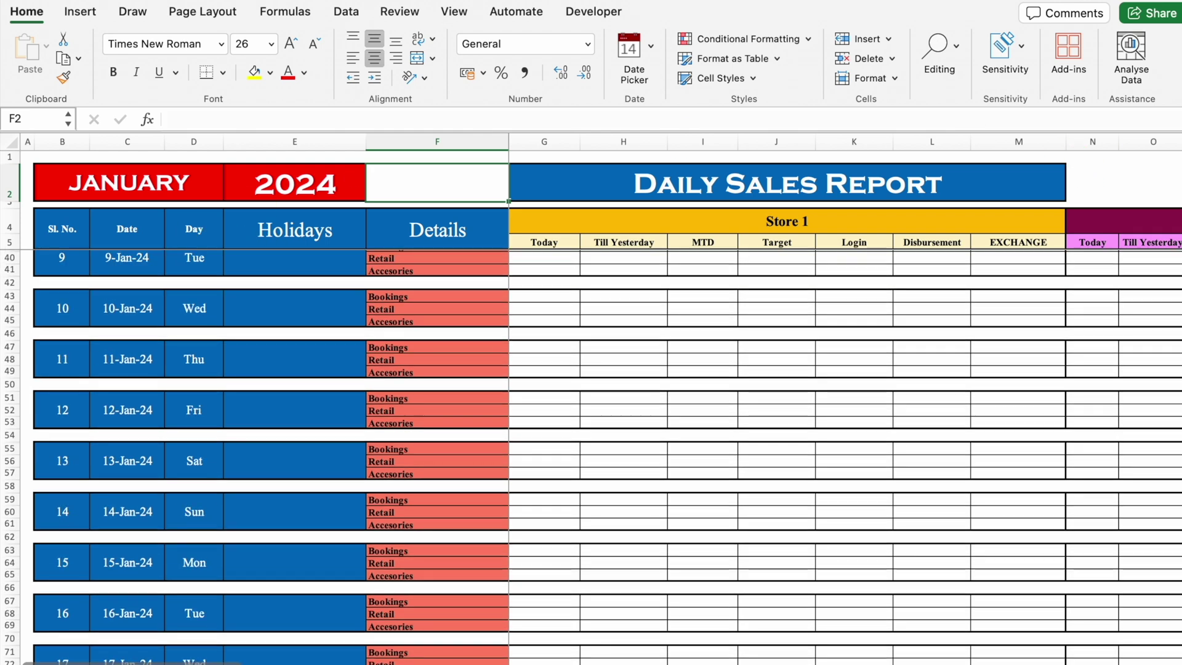
{"action": "scroll", "coordinate": [606, 456], "scroll_direction": "down", "scroll_amount": 20}
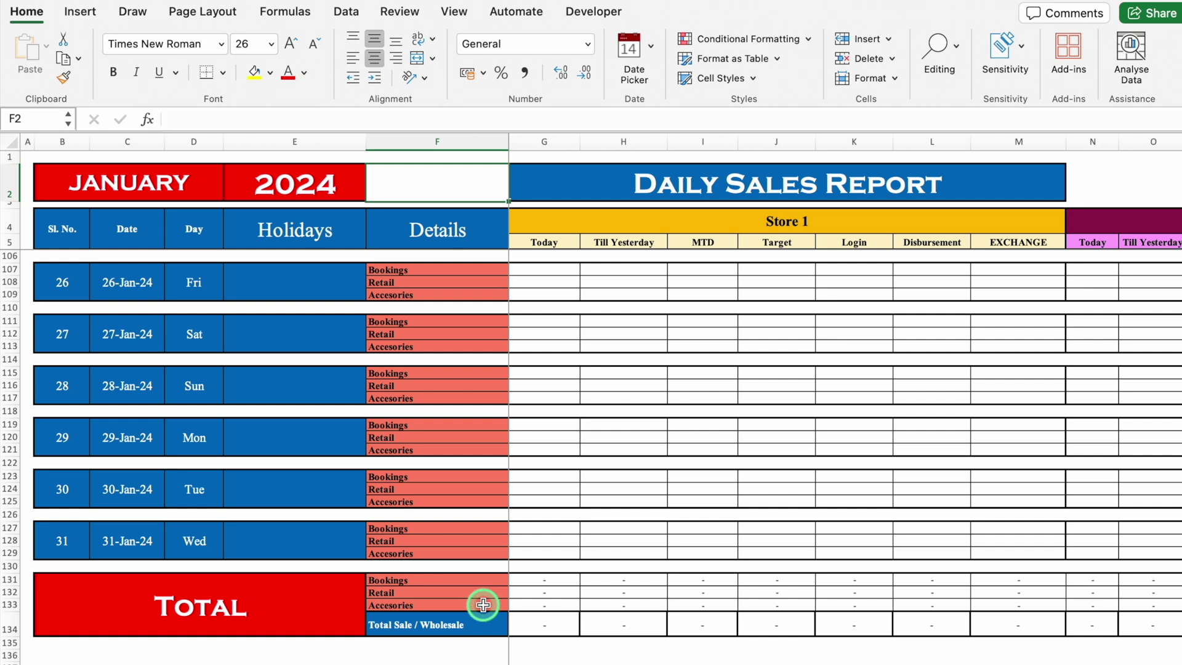
{"action": "left_click", "coordinate": [542, 580]}
{"action": "type", "text": "="}
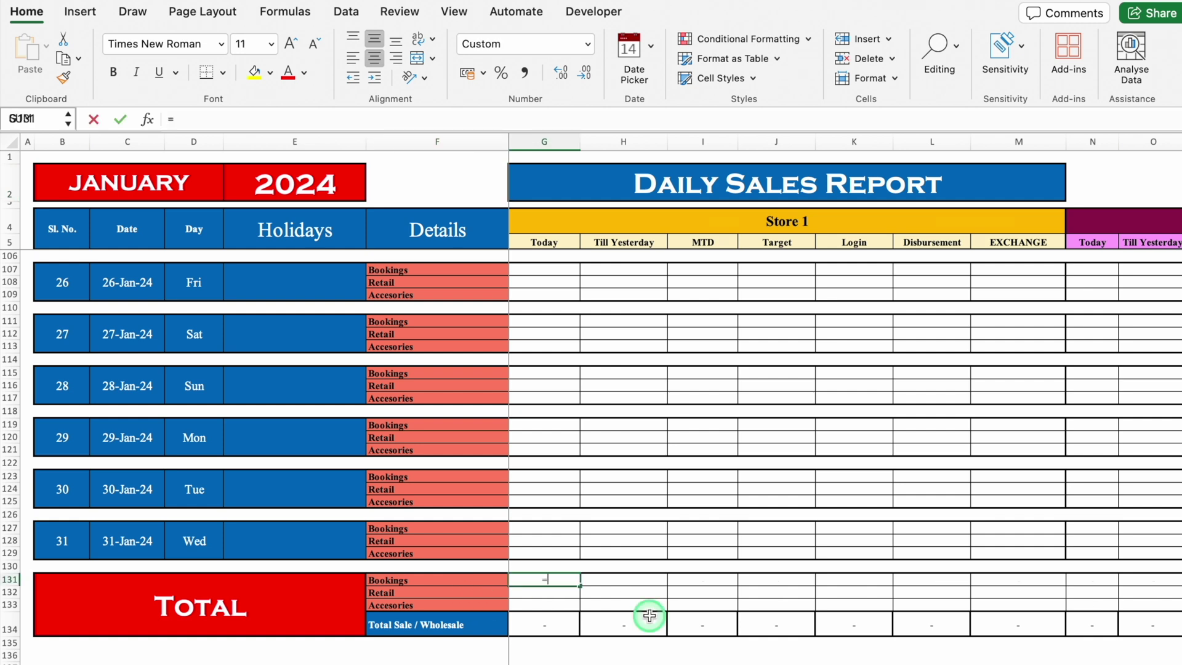
{"action": "type", "text": "sumifs"}
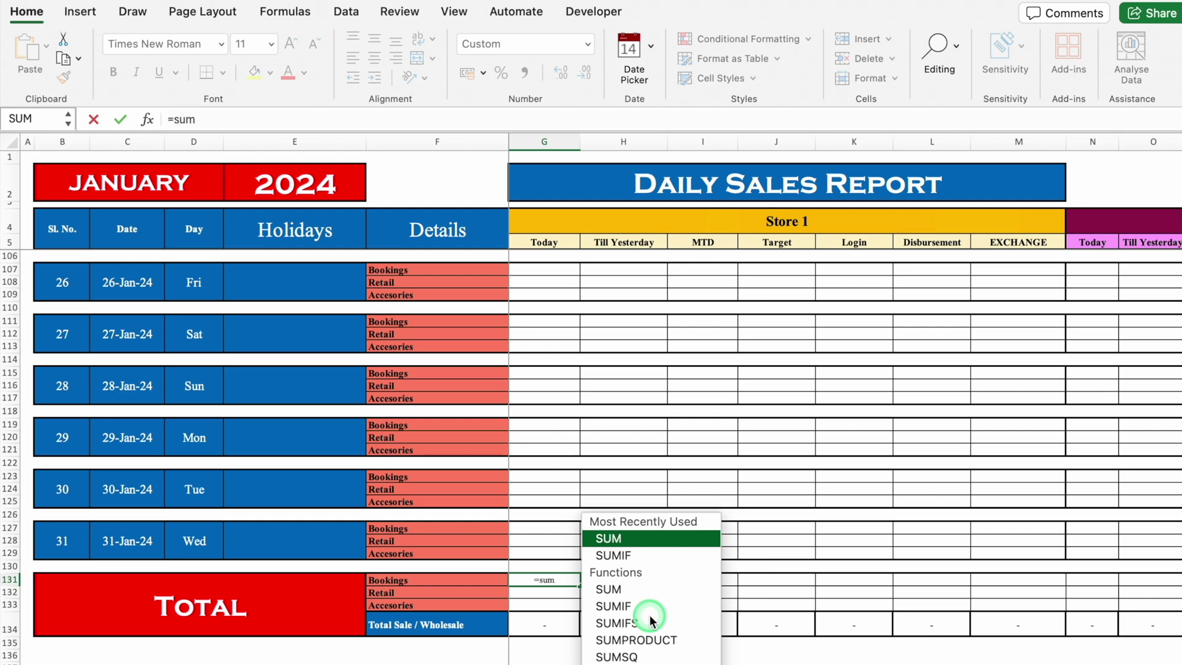
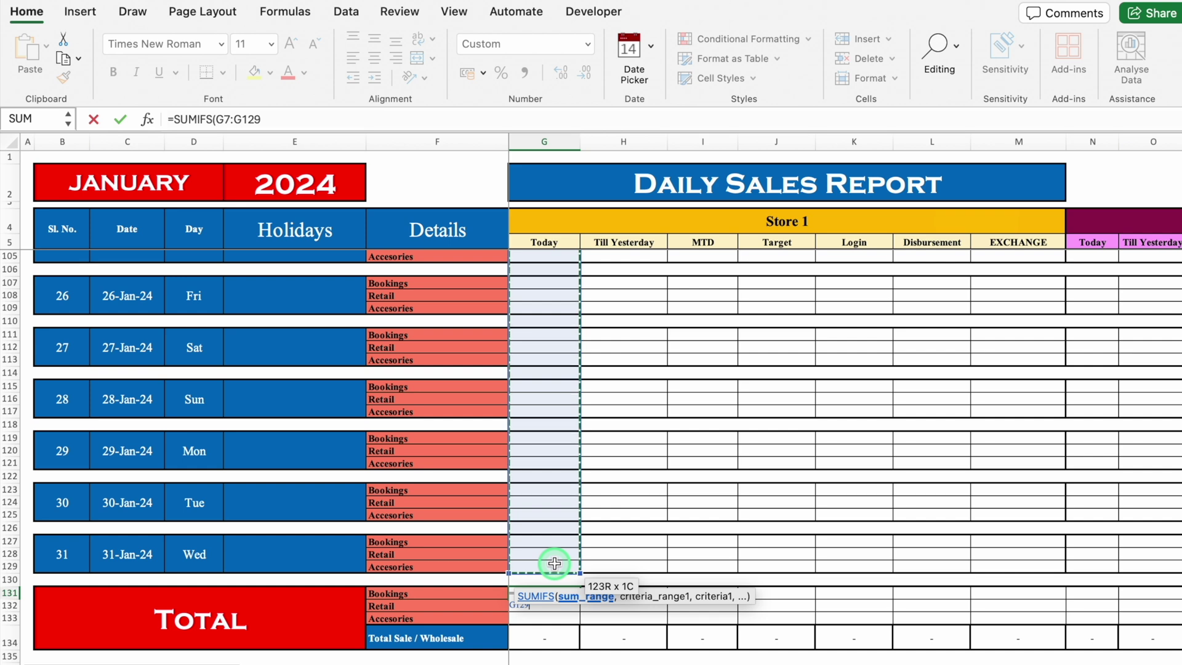
{"action": "type", "text": ","}
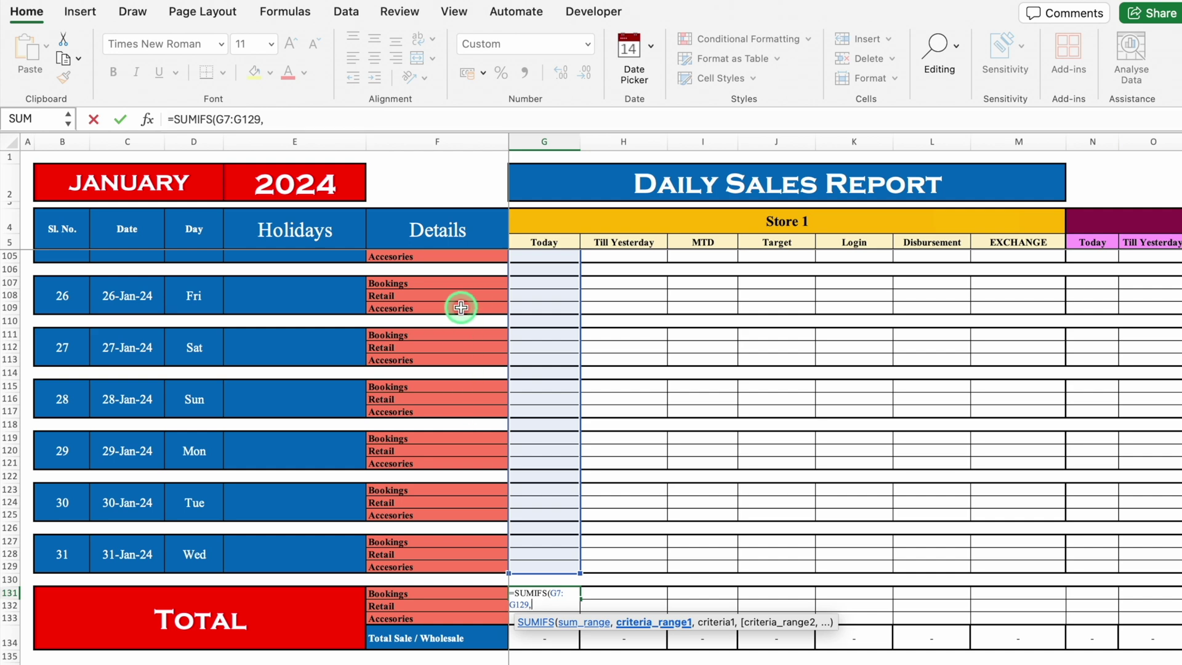
- Complete the G131 SUMIFS formula with F7:F129 as the criteria range and F131 as the criterion, and enter it
{"action": "scroll", "coordinate": [459, 296], "scroll_direction": "up", "scroll_amount": 20}
{"action": "left_click", "coordinate": [452, 271]}
{"action": "left_click_drag", "start_coordinate": [452, 272], "coordinate": [462, 564]}
{"action": "type", "text": ","}
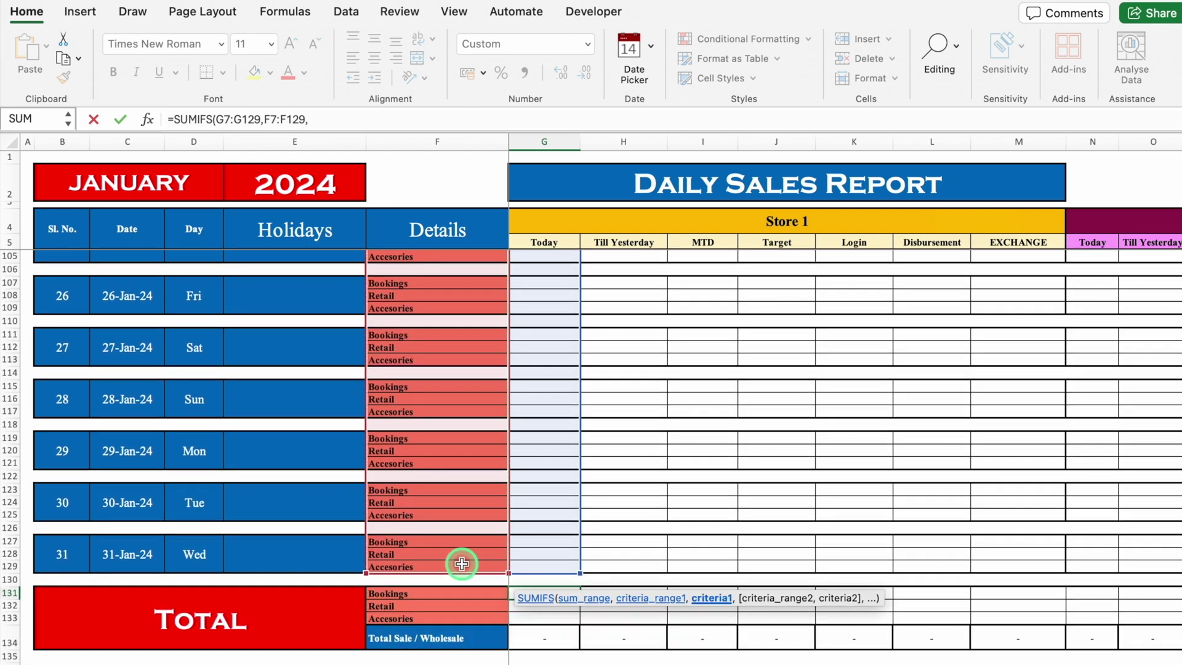
{"action": "left_click", "coordinate": [459, 593]}
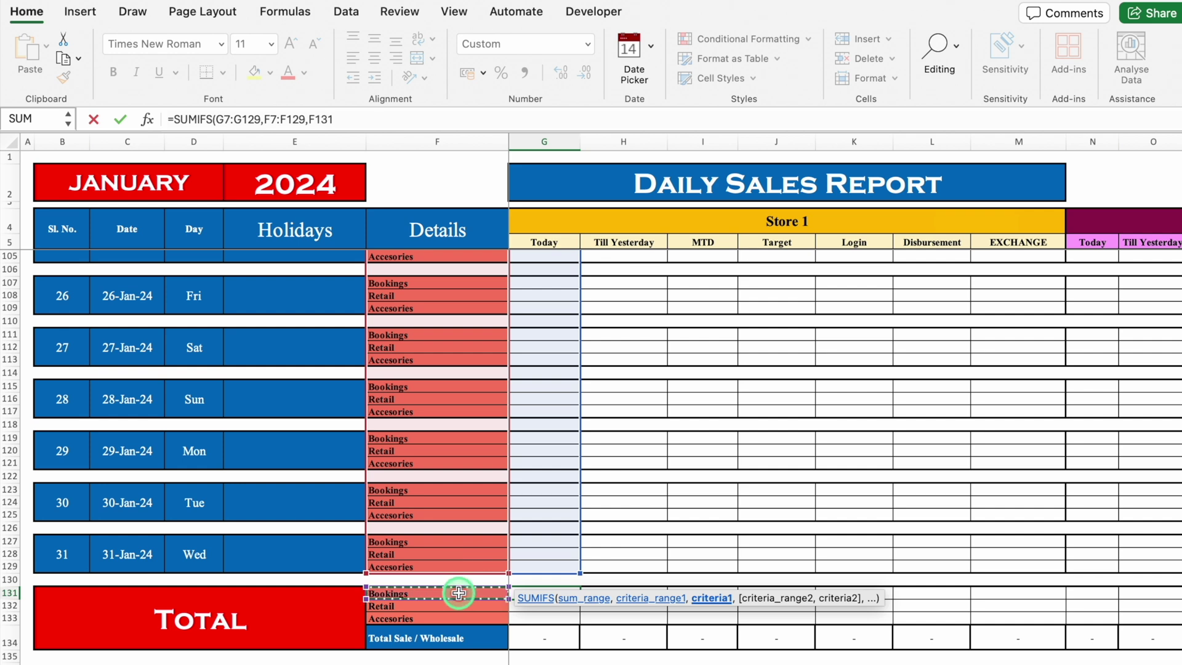
{"action": "type", "text": ")"}
{"action": "key", "text": "Return"}
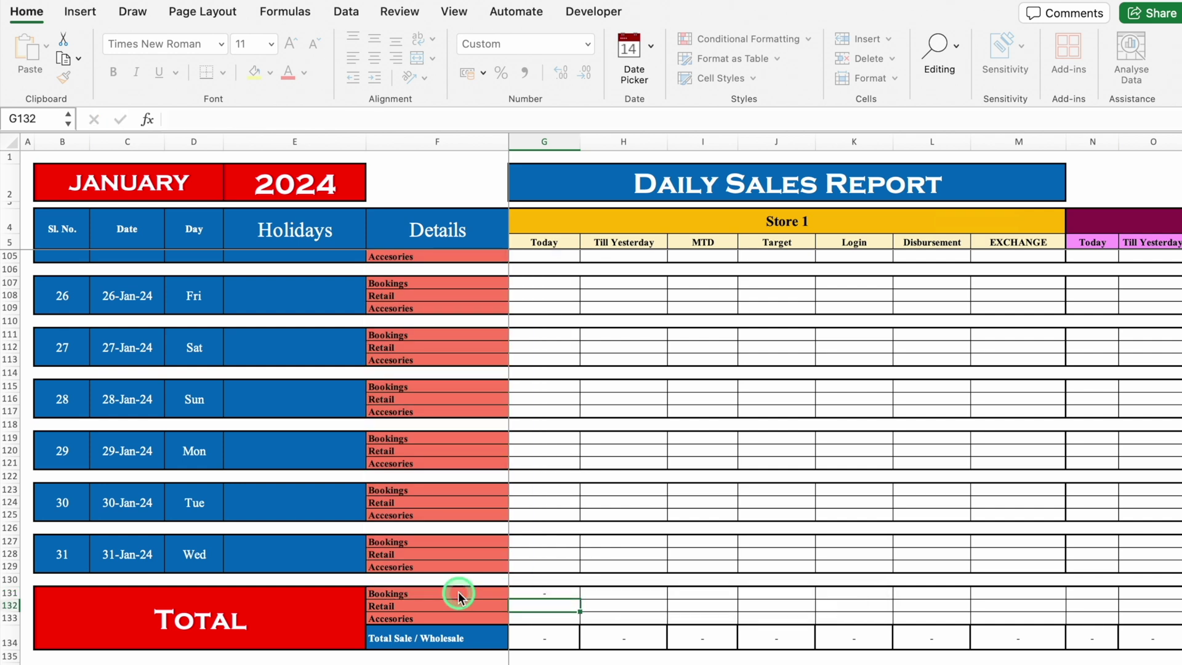
- Enter the test value 10 in the Store 1 Today Bookings cells G111, G115 and G123
{"action": "left_click", "coordinate": [536, 332]}
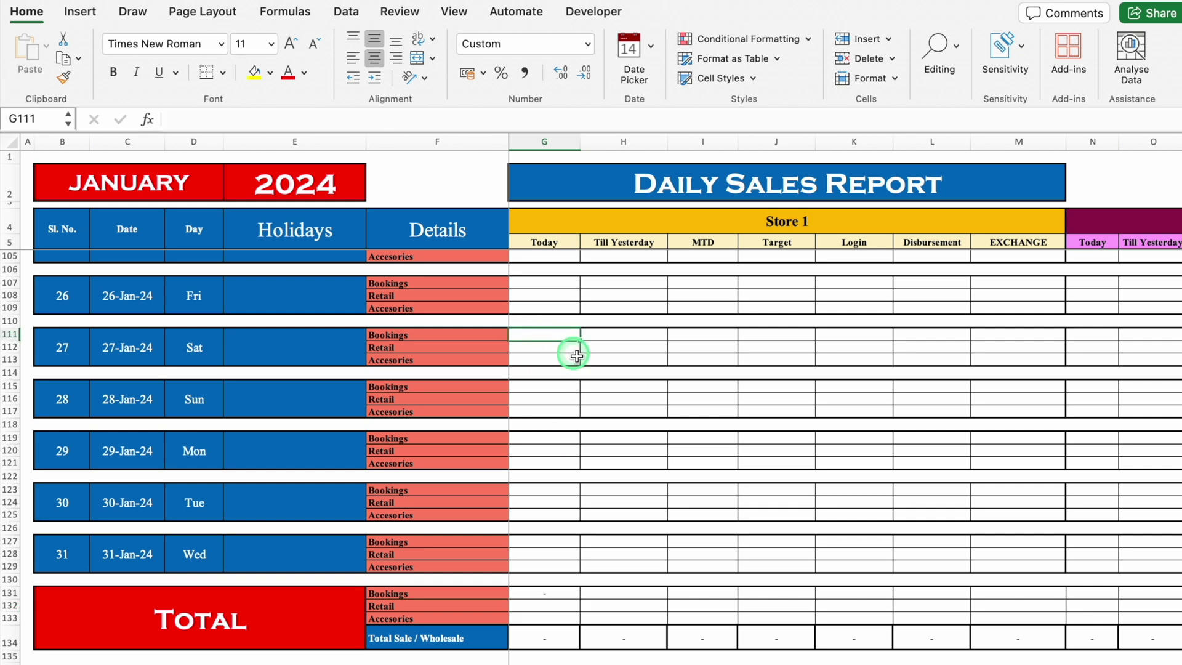
{"action": "type", "text": "10"}
{"action": "key", "text": "Return"}
{"action": "left_click", "coordinate": [547, 387]}
{"action": "type", "text": "10"}
{"action": "key", "text": "Return"}
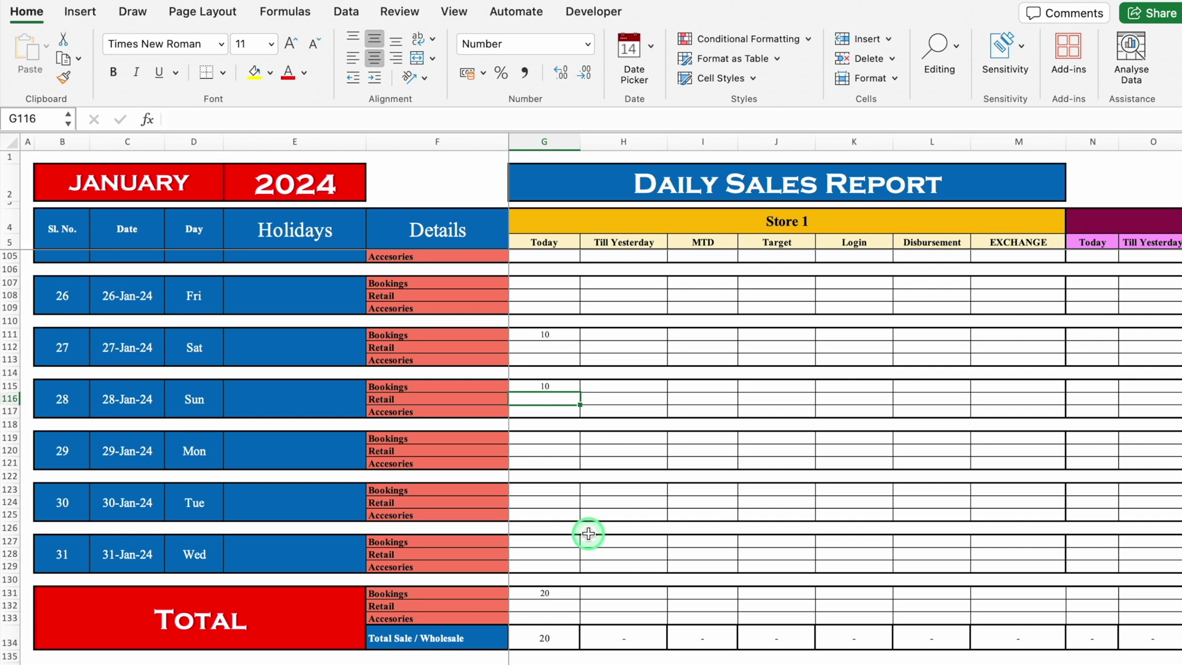
{"action": "left_click", "coordinate": [542, 489]}
{"action": "type", "text": "10"}
{"action": "key", "text": "Return"}
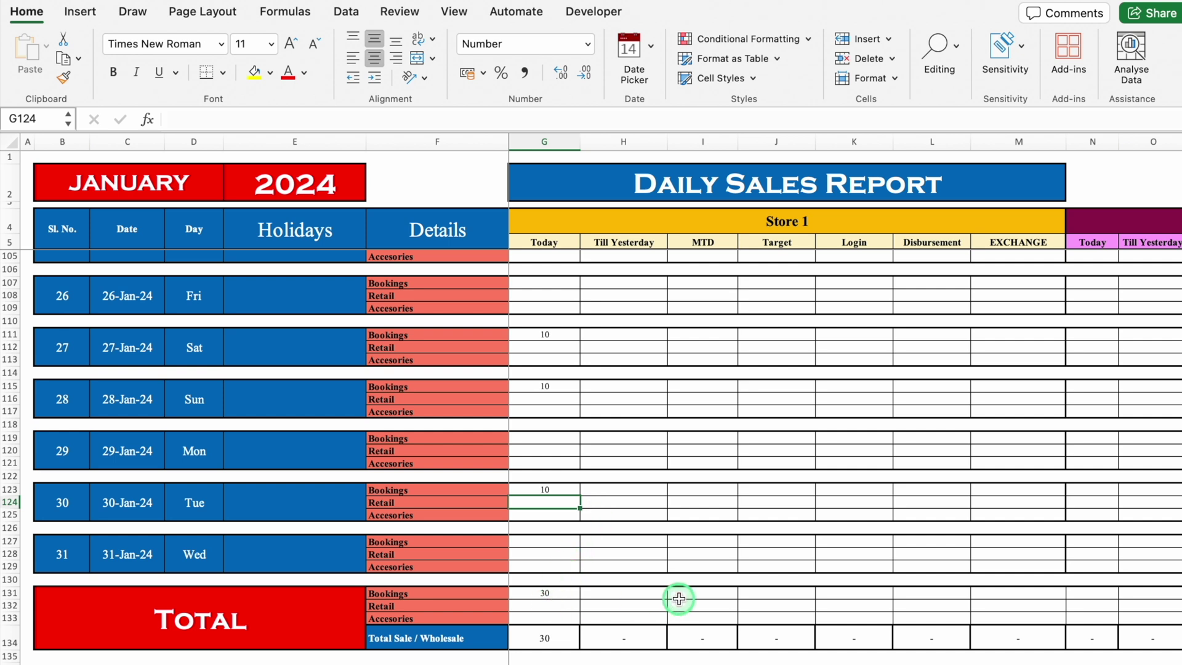
- Clear G131 and start a new SUMIFS formula there with the row-locked sum range G$7:G$129
{"action": "left_click", "coordinate": [545, 593]}
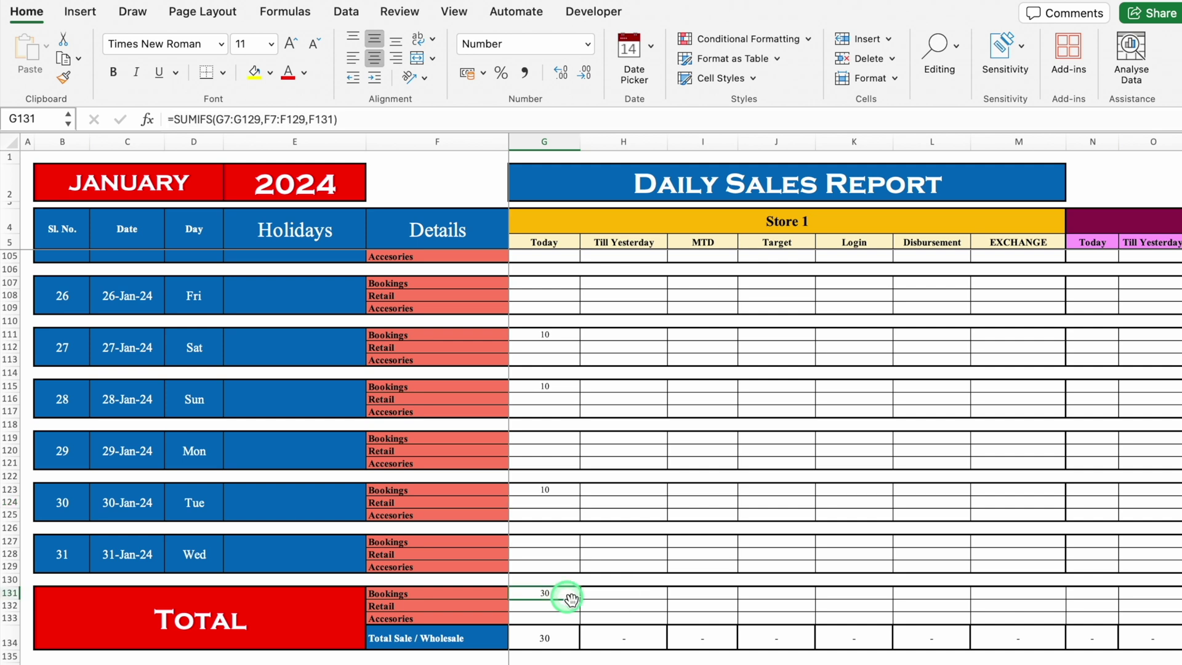
{"action": "key", "text": "Delete"}
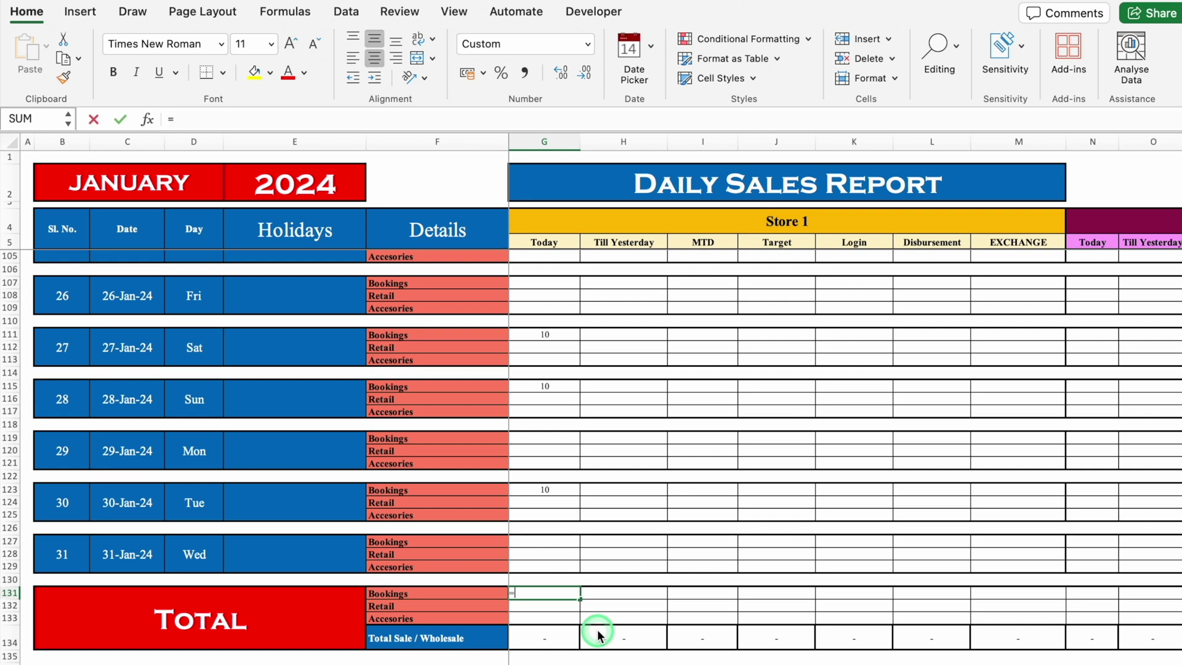
{"action": "type", "text": "sumifs"}
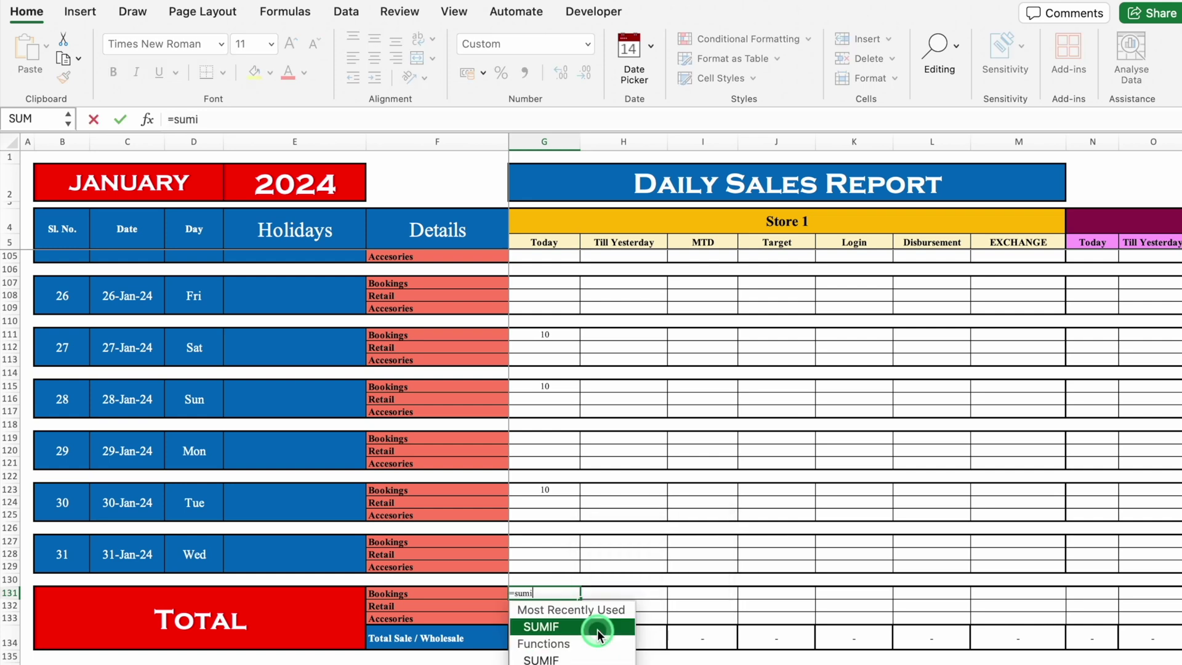
{"action": "key", "text": "Tab"}
{"action": "scroll", "coordinate": [844, 422], "scroll_direction": "up", "scroll_amount": 20}
{"action": "left_click_drag", "start_coordinate": [545, 270], "coordinate": [549, 569]}
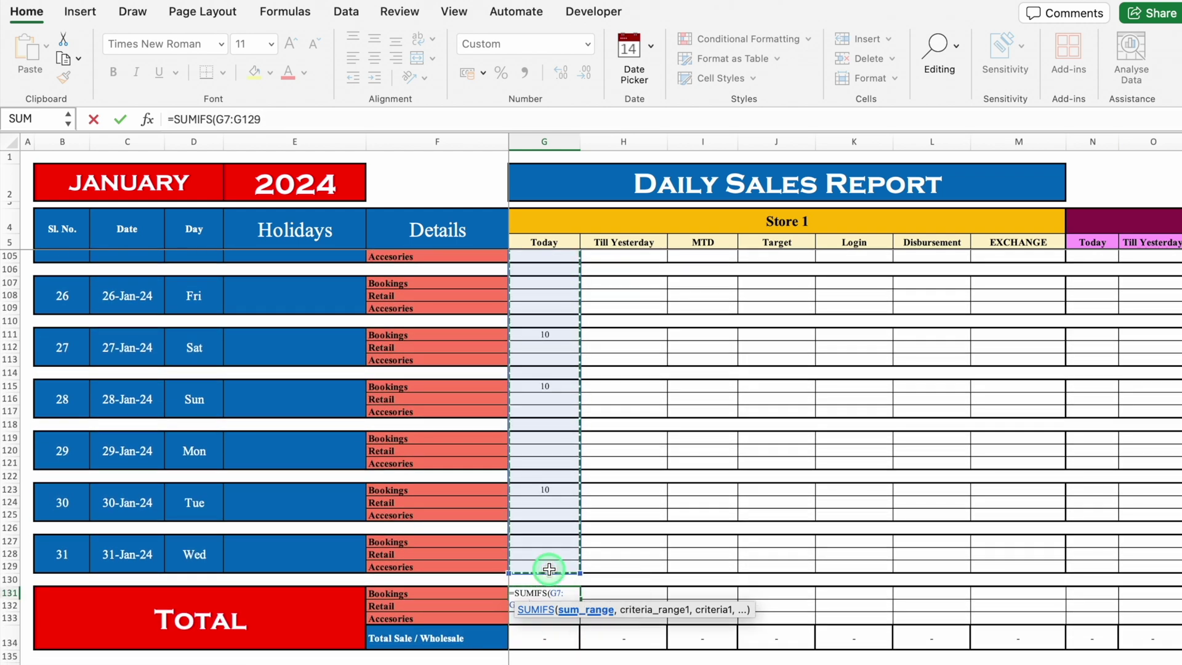
{"action": "key", "text": "F4"}
{"action": "key", "text": "F4"}
{"action": "type", "text": ","}
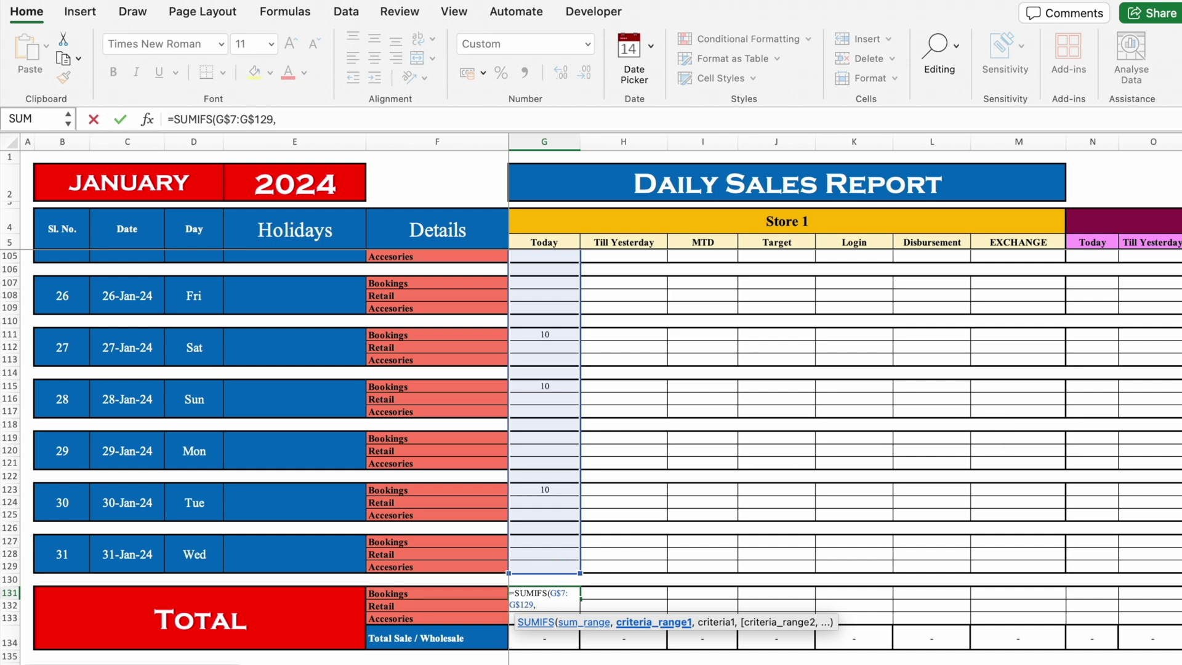
- Add the row-locked range F$7:F$129 as the criteria range of the G131 SUMIFS formula
{"action": "scroll", "coordinate": [606, 455], "scroll_direction": "up", "scroll_amount": 15}
{"action": "left_click_drag", "start_coordinate": [407, 284], "coordinate": [447, 567]}
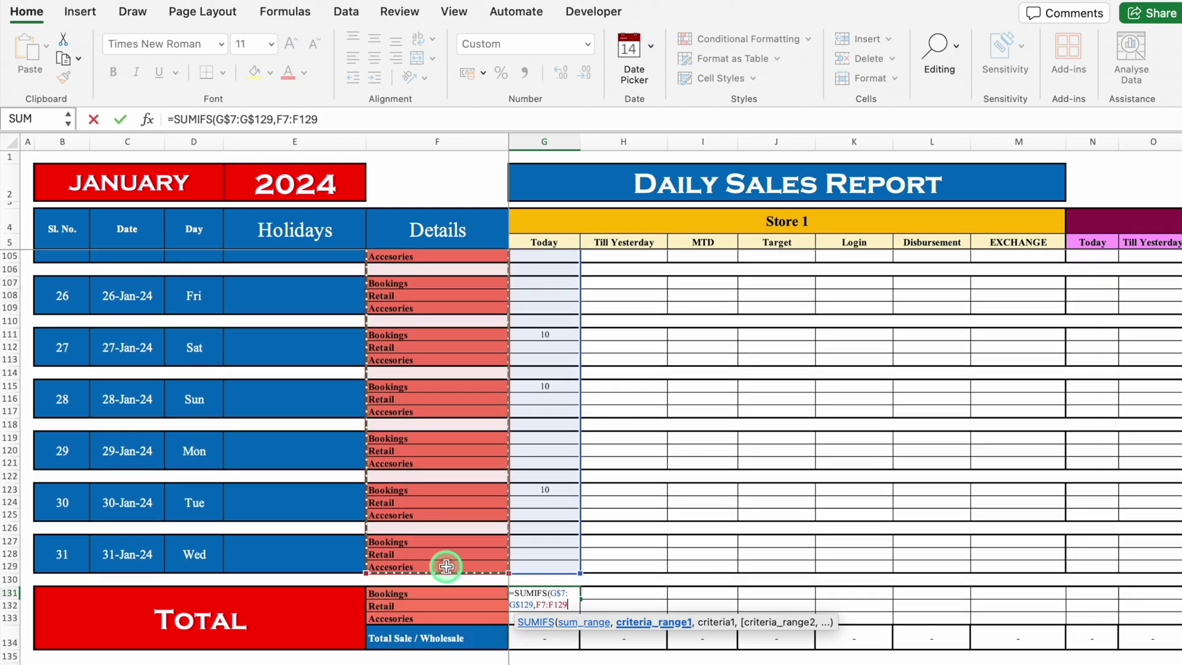
{"action": "key", "text": "F4"}
{"action": "key", "text": "F4"}
{"action": "type", "text": ","}
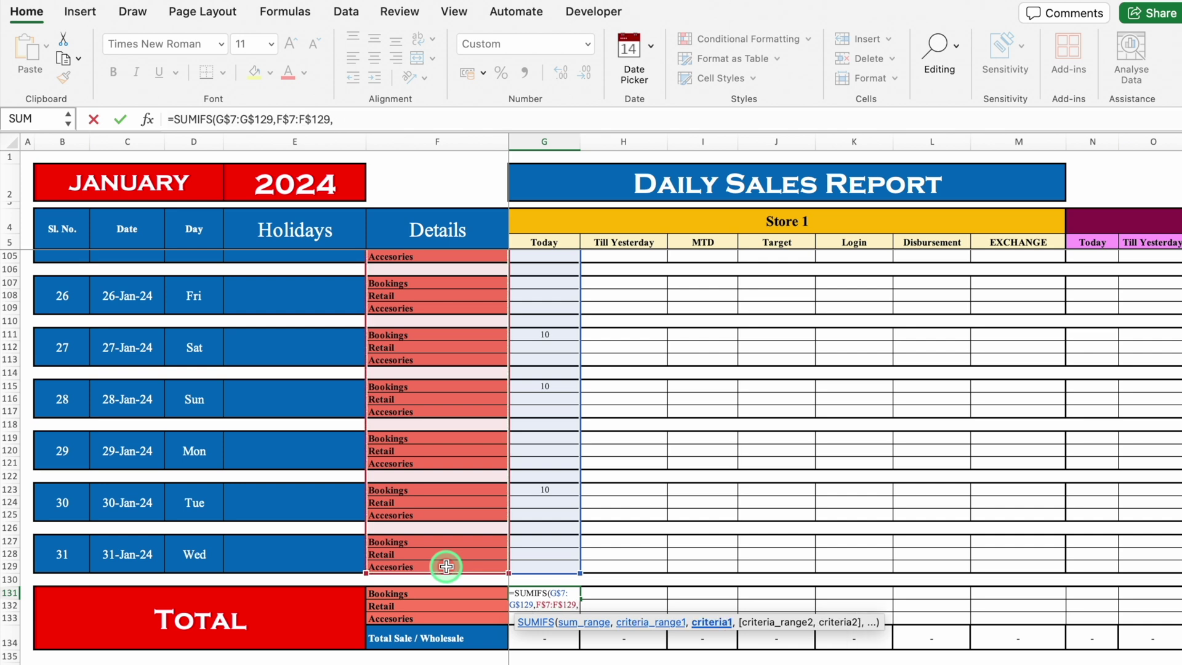
- Finish the G131 formula with the column-locked criterion $F131, enter it and fill it down to G133
{"action": "left_click", "coordinate": [449, 595]}
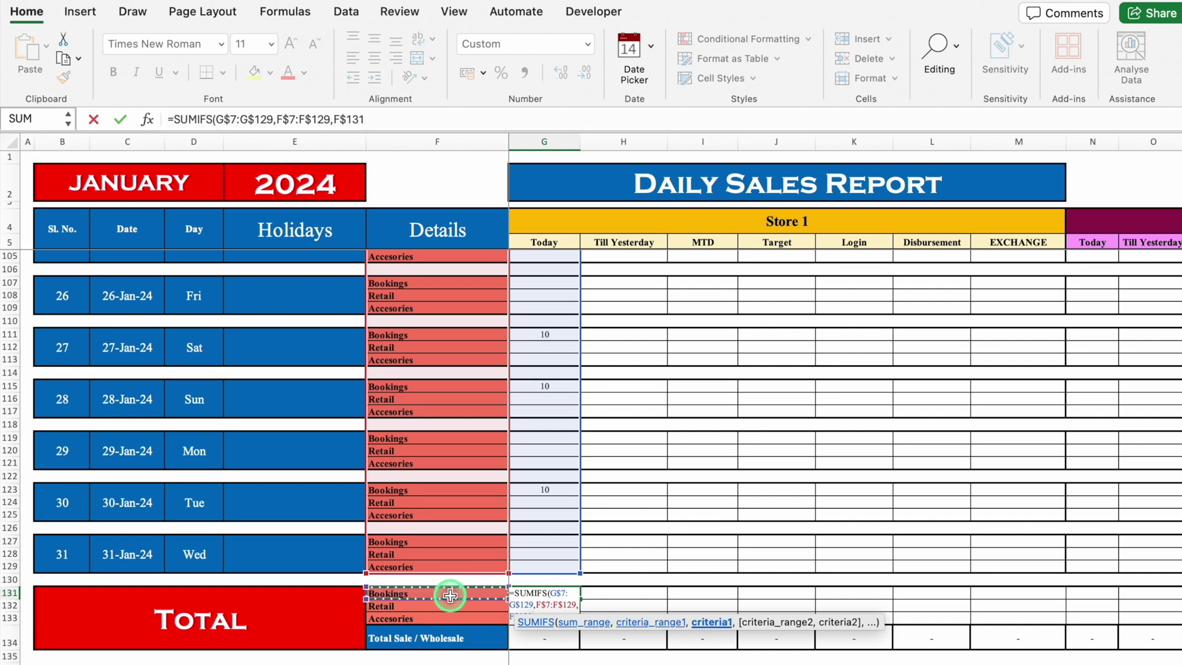
{"action": "type", "text": ")"}
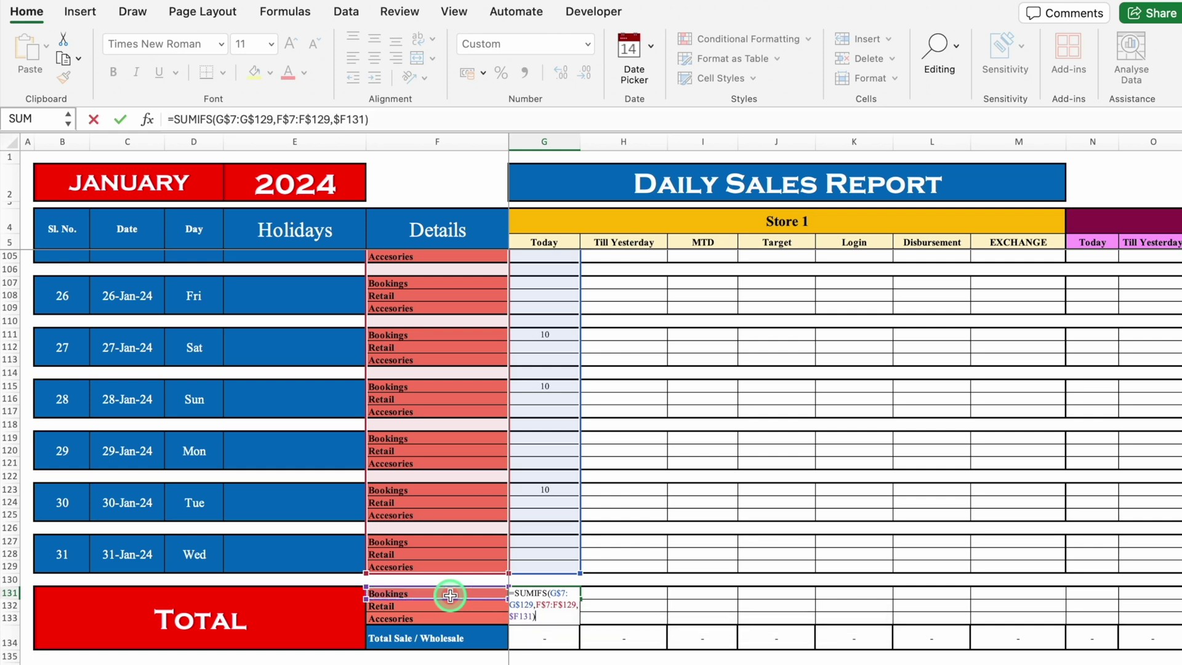
{"action": "key", "text": "Return"}
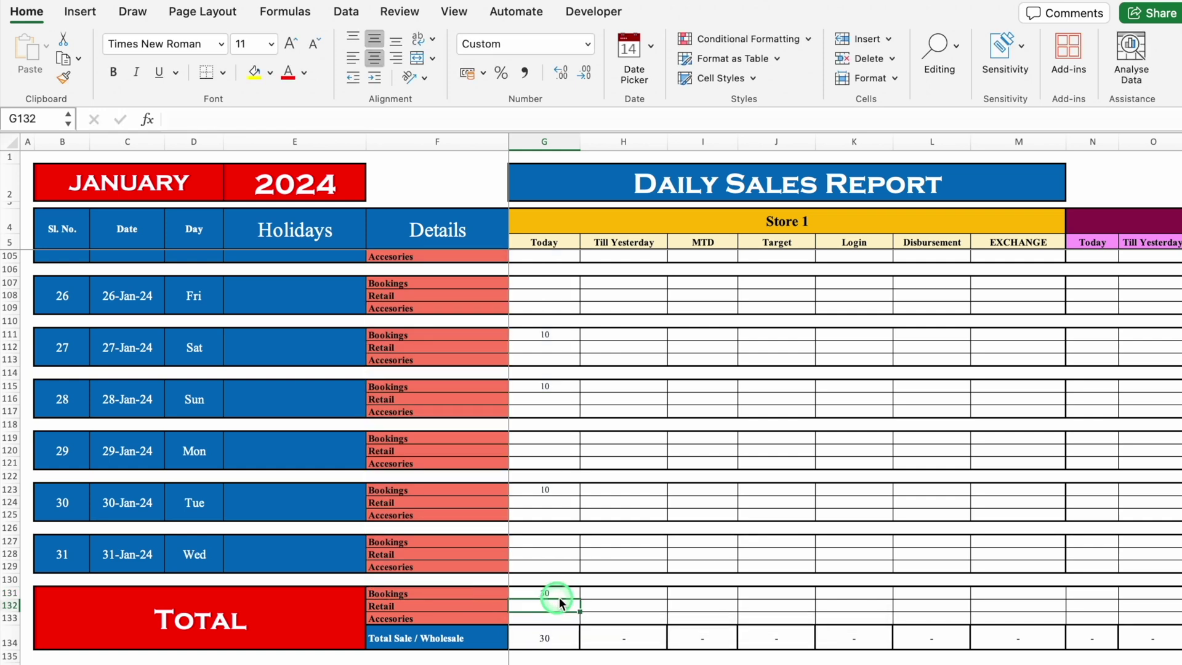
{"action": "left_click", "coordinate": [576, 596]}
{"action": "left_click_drag", "start_coordinate": [577, 597], "coordinate": [577, 619]}
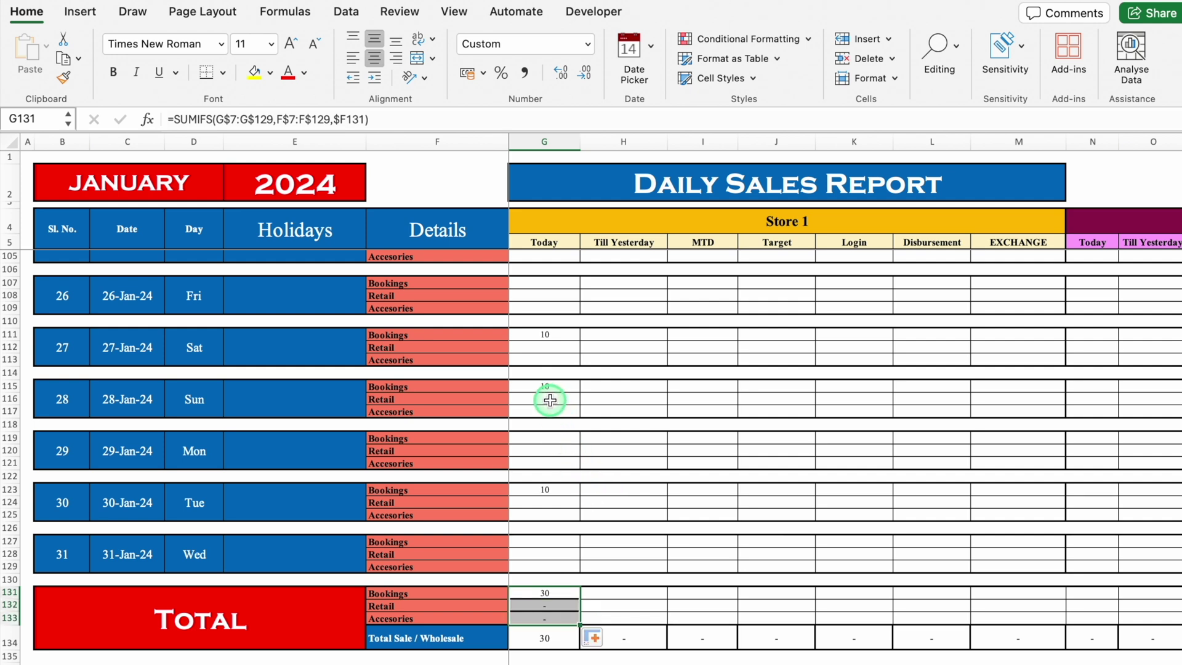
- Enter the test value 20 in the Store 1 Today Retail cells G112, G120 and G128
{"action": "scroll", "coordinate": [550, 400], "scroll_direction": "down", "scroll_amount": 2}
{"action": "left_click", "coordinate": [552, 302]}
{"action": "key", "text": "Down"}
{"action": "key", "text": "Down"}
{"action": "key", "text": "Down"}
{"action": "key", "text": "Down"}
{"action": "key", "text": "Down"}
{"action": "key", "text": "Down"}
{"action": "key", "text": "Down"}
{"action": "key", "text": "Down"}
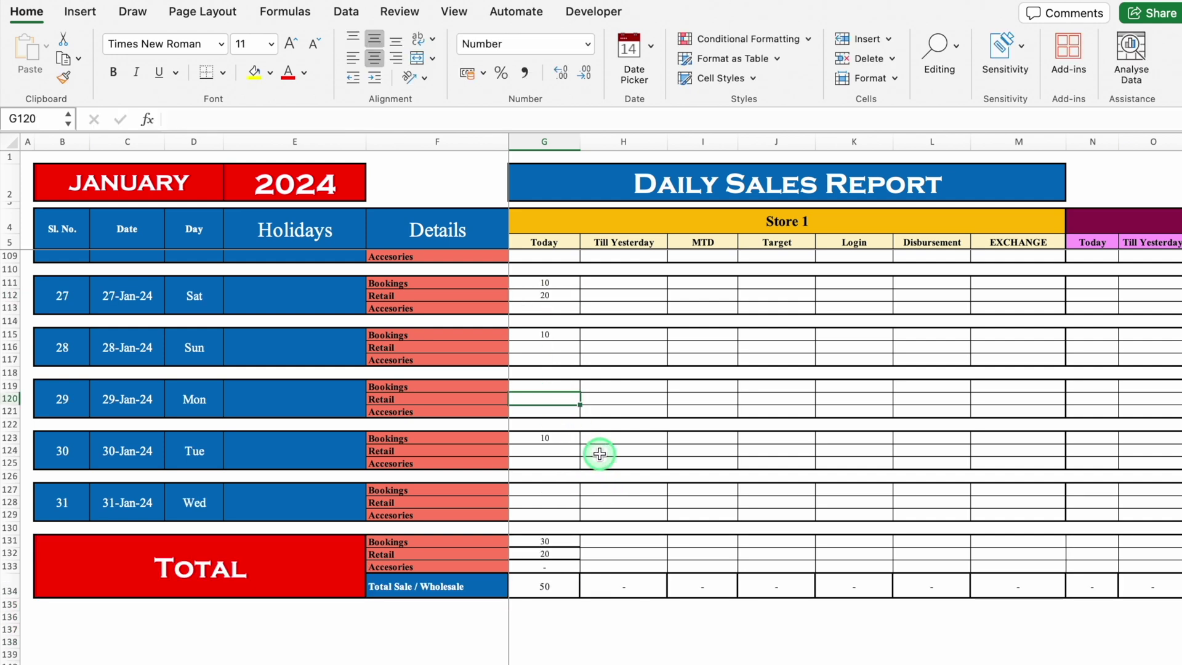
{"action": "key", "text": "Return"}
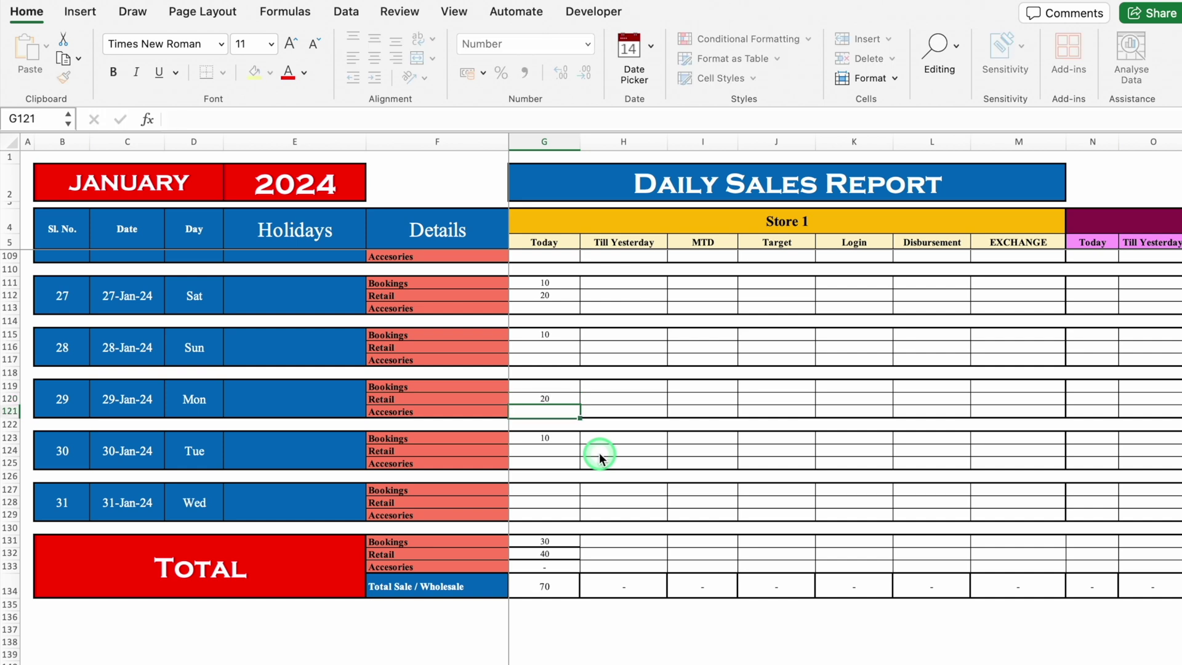
{"action": "left_click", "coordinate": [542, 500]}
{"action": "type", "text": "20"}
{"action": "key", "text": "Return"}
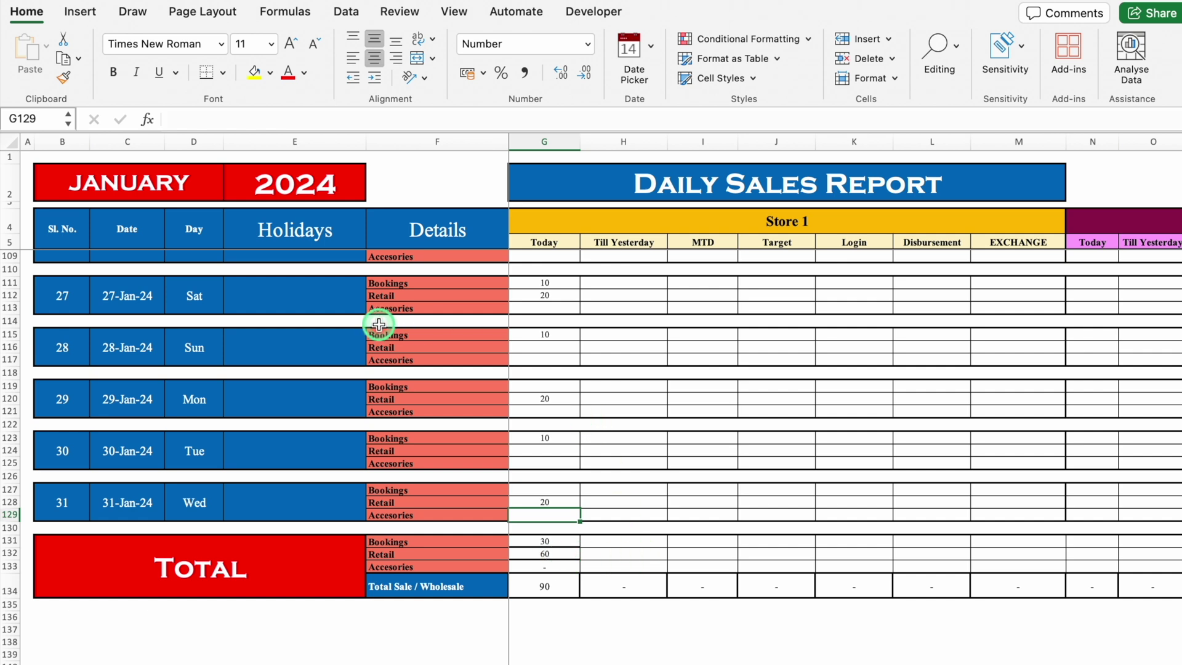
- Enter the test value 30 in the Store 1 Today Accesories cells G113, G117 and G129
{"action": "left_click", "coordinate": [541, 308]}
{"action": "type", "text": "30"}
{"action": "left_click", "coordinate": [554, 358]}
{"action": "type", "text": "30"}
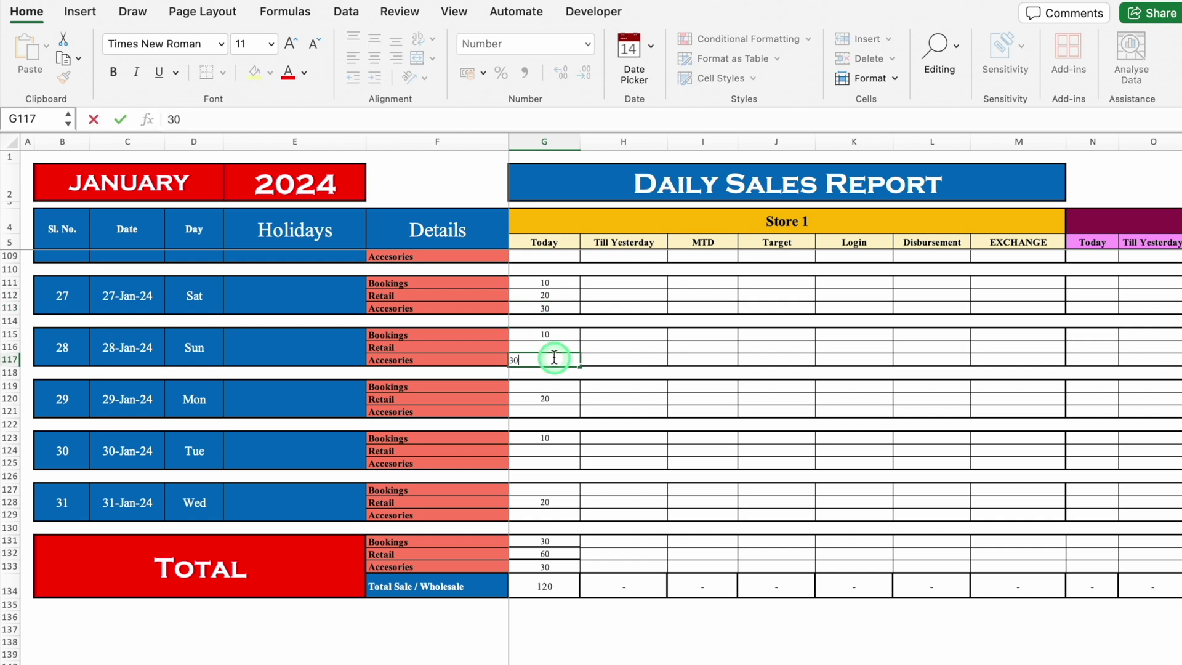
{"action": "left_click", "coordinate": [554, 515]}
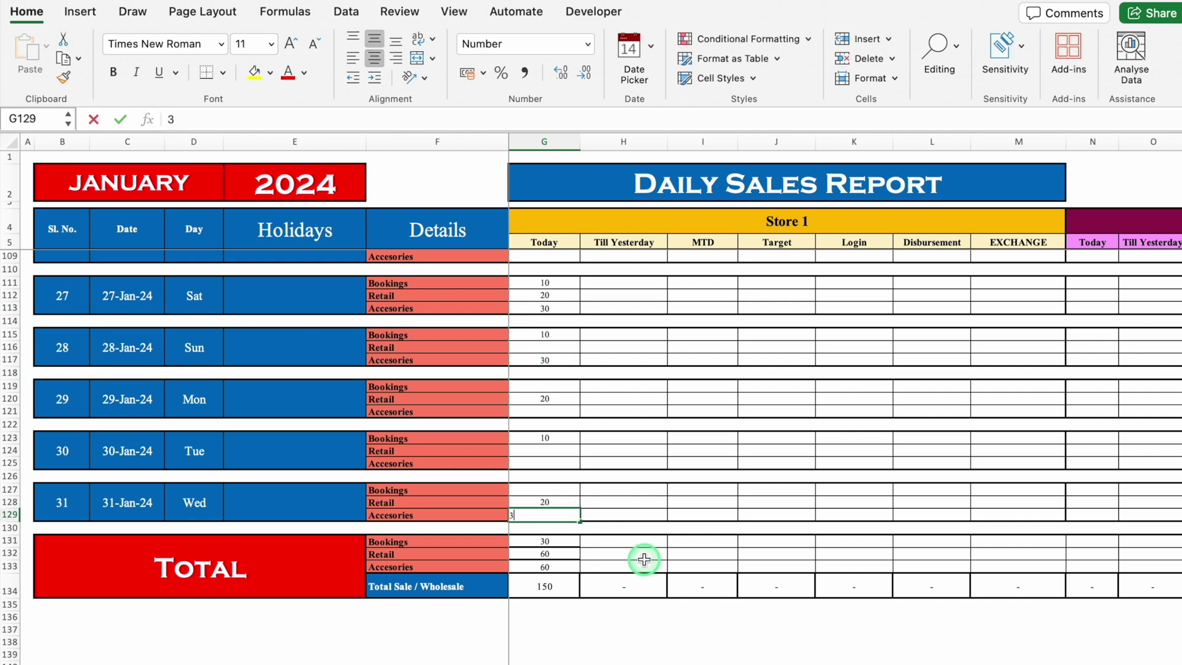
{"action": "type", "text": "30"}
{"action": "key", "text": "Return"}
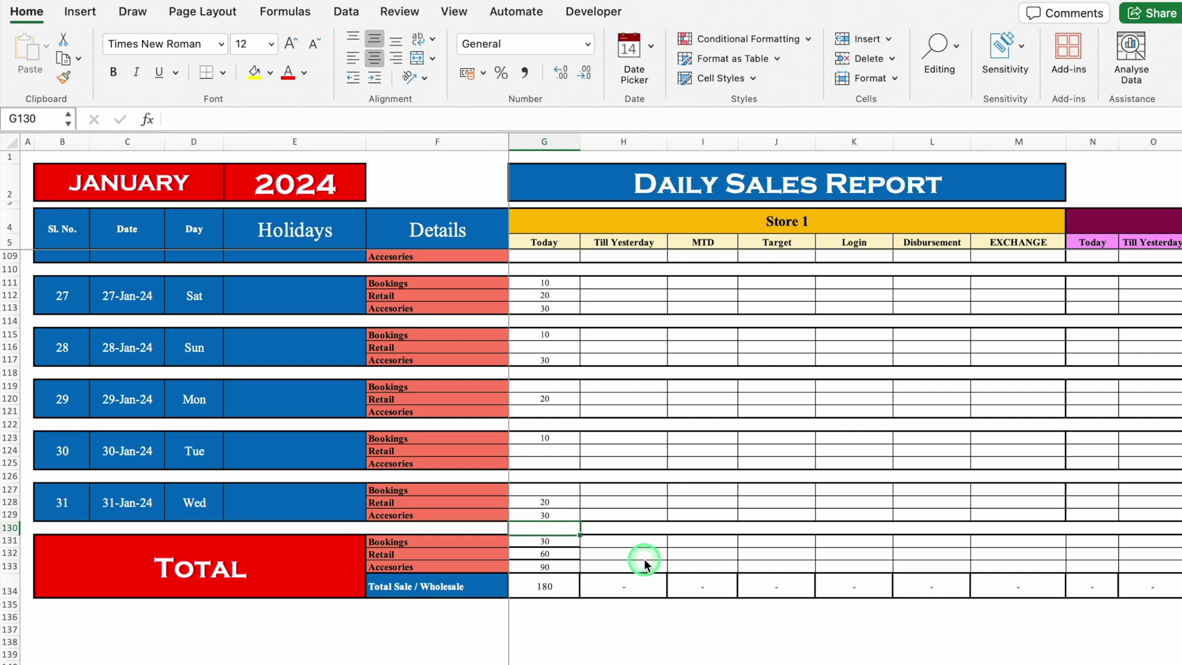
{"action": "left_click_drag", "start_coordinate": [554, 541], "coordinate": [1170, 567]}
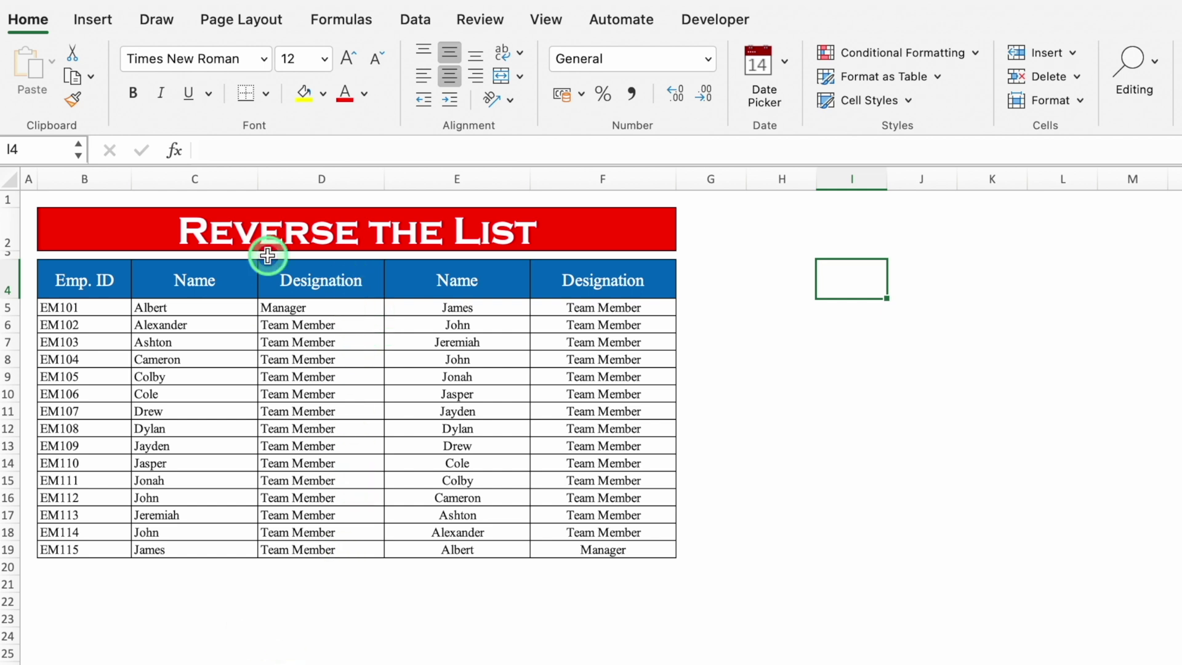
- On the Reverse the List sheet, copy the Name and Designation columns C4:D19 to H4 and widen column I
{"action": "left_click", "coordinate": [212, 308]}
{"action": "left_click", "coordinate": [311, 305]}
{"action": "left_click_drag", "start_coordinate": [203, 283], "coordinate": [317, 549]}
{"action": "key", "text": "super+c"}
{"action": "left_click", "coordinate": [768, 279]}
{"action": "key", "text": "super+v"}
{"action": "left_click_drag", "start_coordinate": [887, 179], "coordinate": [903, 179]}
- Copy the Name and Designation headers in H4:I4 to J4:K4
{"action": "left_click_drag", "start_coordinate": [727, 280], "coordinate": [799, 285]}
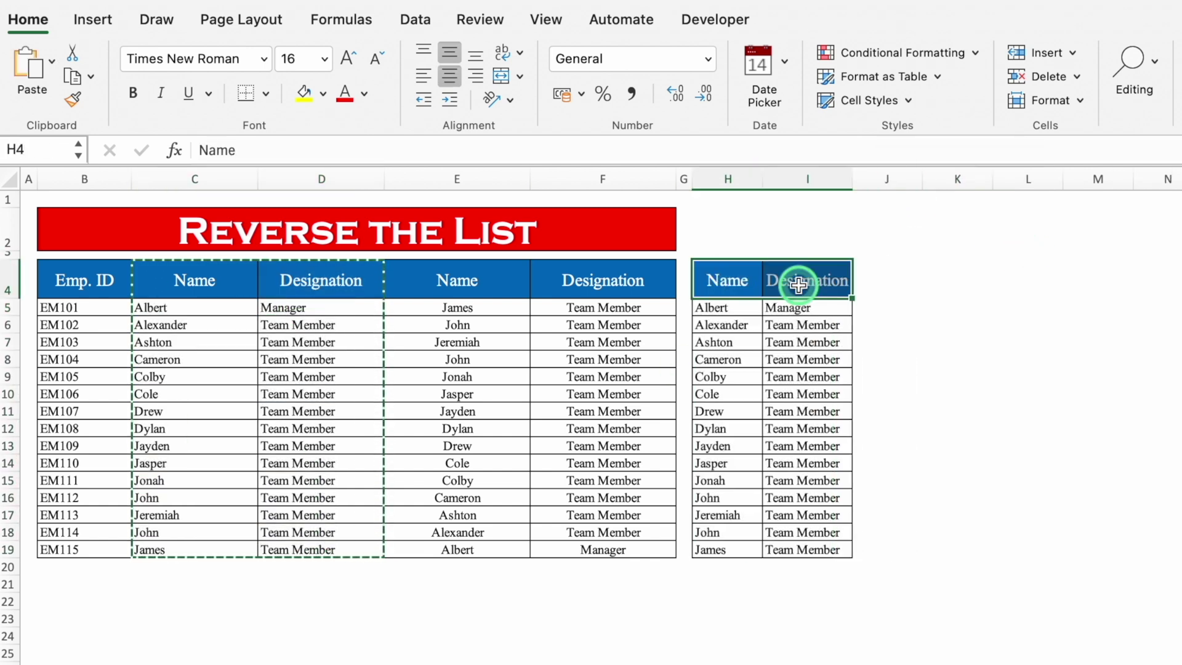
{"action": "key", "text": "super+c"}
{"action": "left_click", "coordinate": [893, 280]}
{"action": "key", "text": "super+v"}
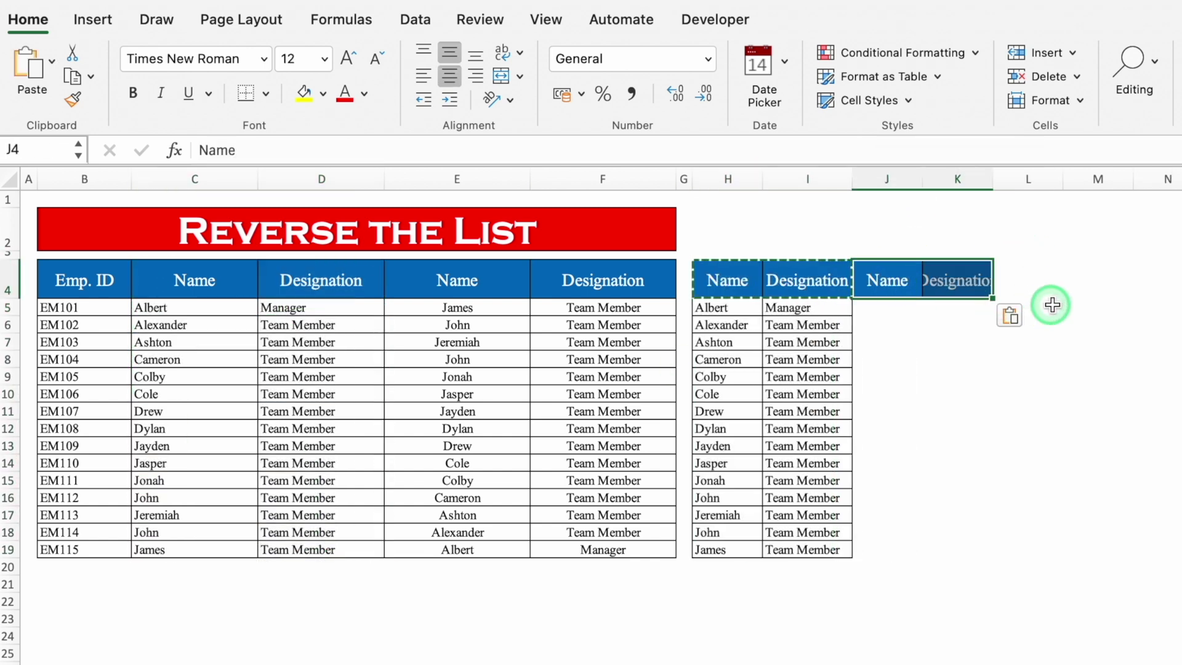
- Enter the formula =INDEX($H$5:$H$19,COUNTA(H5:H19)) in J5, the first cell of the new Name column
{"action": "left_click", "coordinate": [896, 308]}
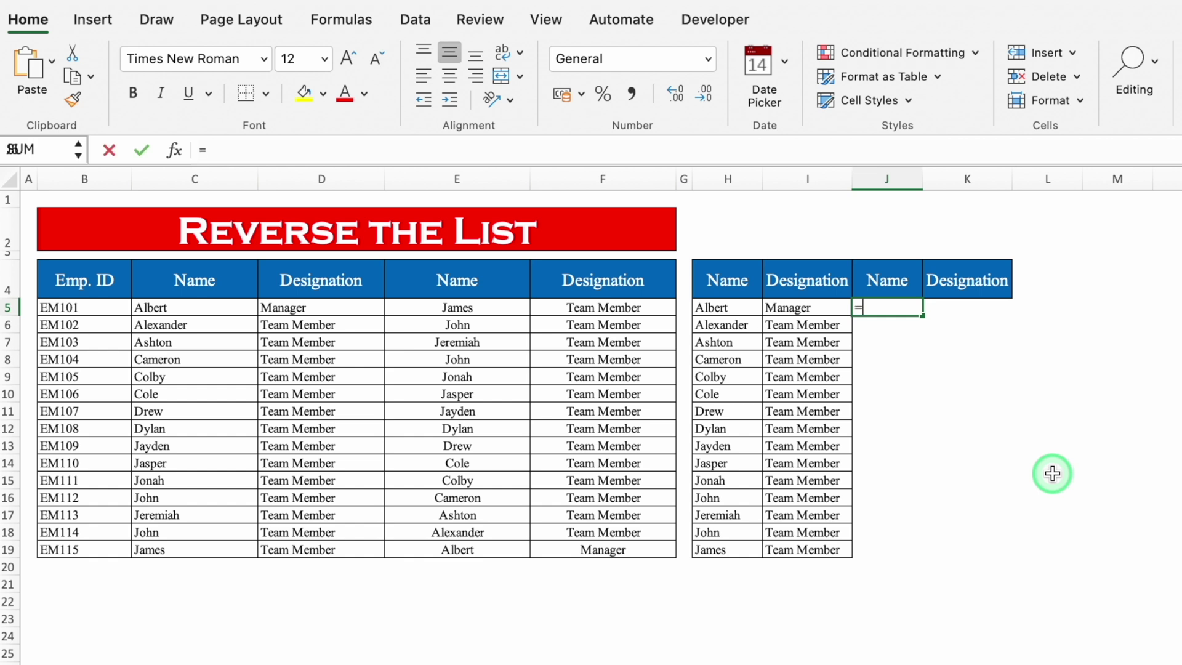
{"action": "type", "text": "=index"}
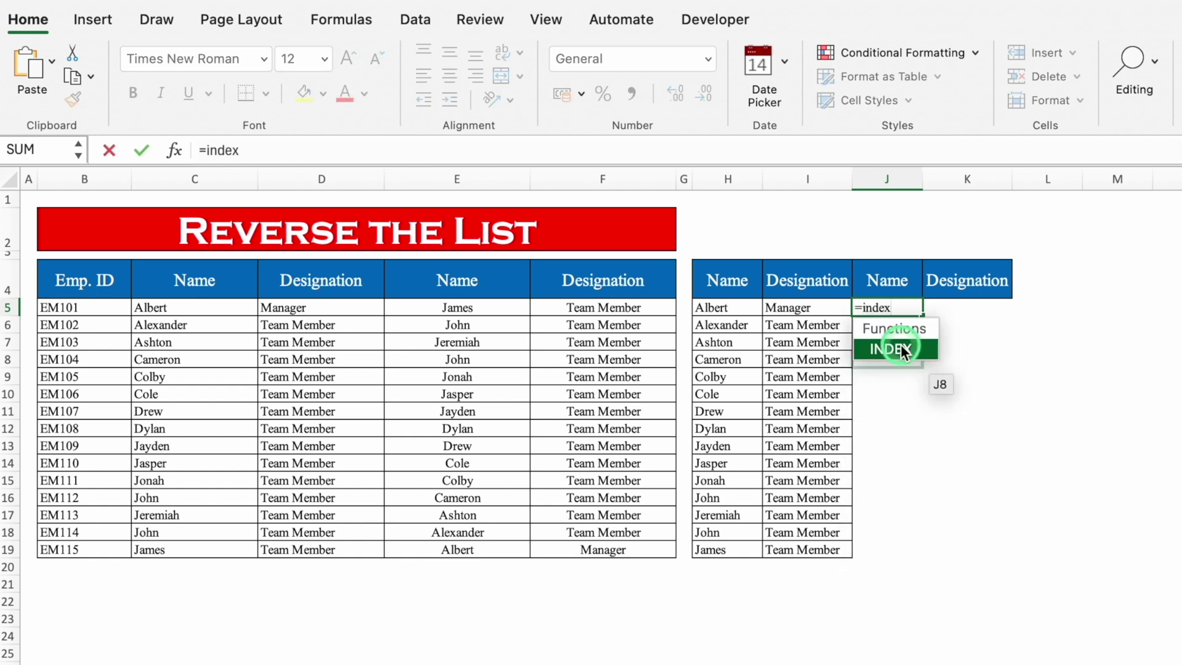
{"action": "key", "text": "Tab"}
{"action": "left_click_drag", "start_coordinate": [742, 307], "coordinate": [742, 546]}
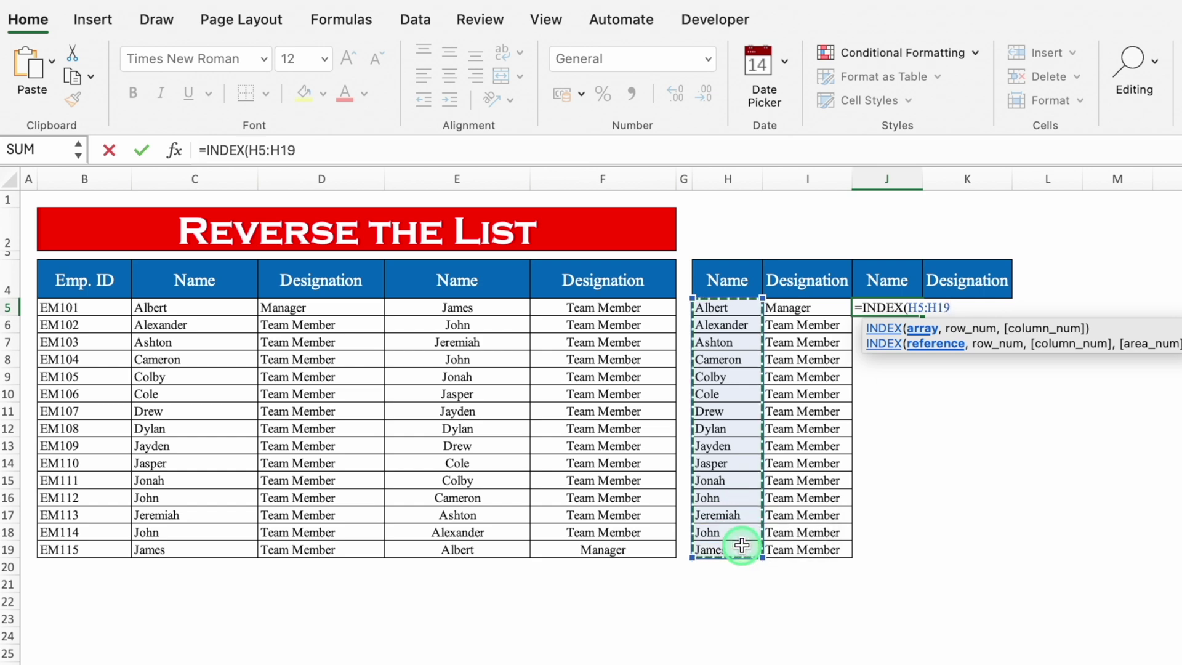
{"action": "key", "text": "F4"}
{"action": "type", "text": ","}
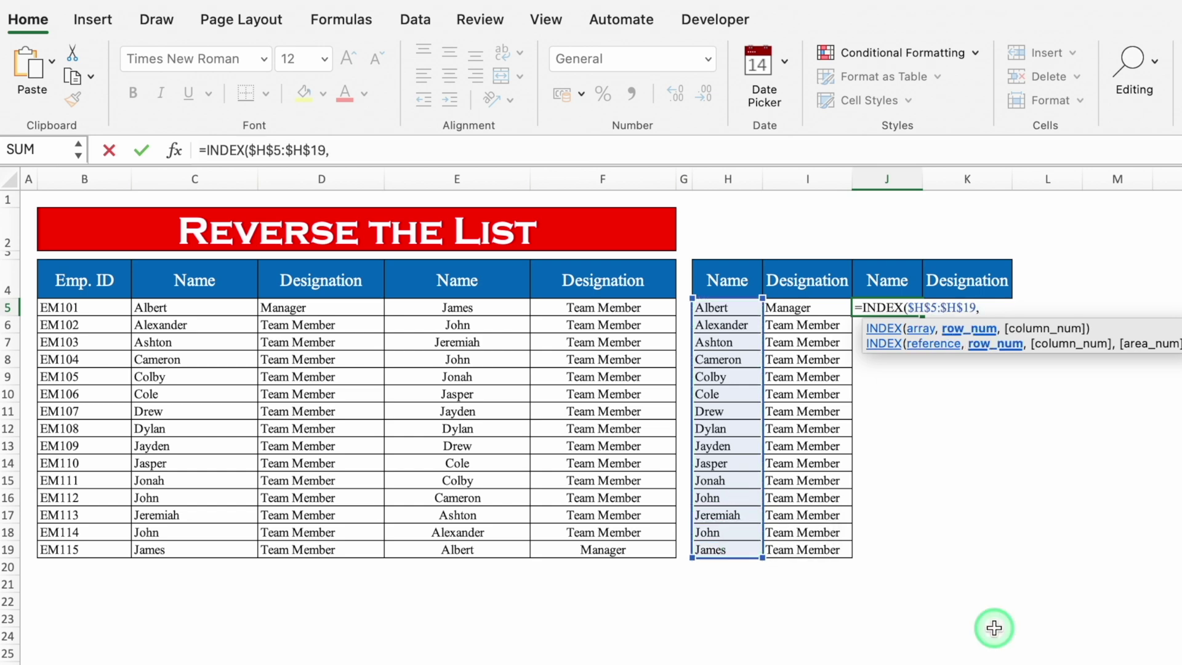
{"action": "type", "text": "counta"}
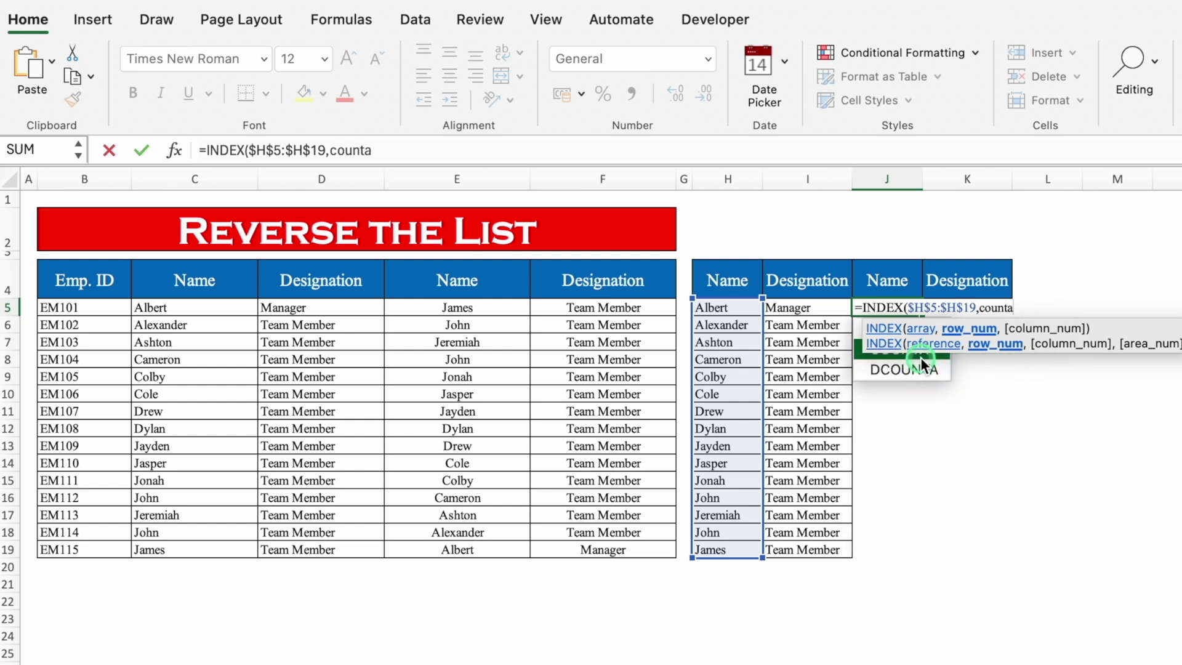
{"action": "key", "text": "Tab"}
{"action": "left_click_drag", "start_coordinate": [739, 306], "coordinate": [730, 551]}
{"action": "type", "text": ")"}
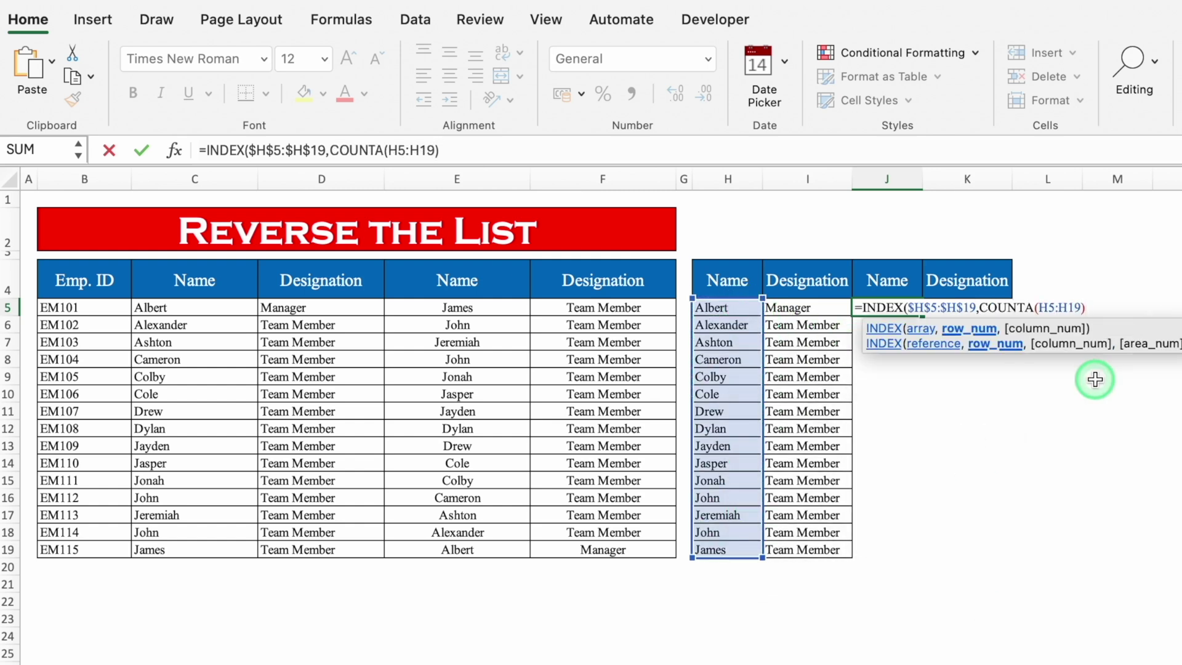
{"action": "type", "text": ")"}
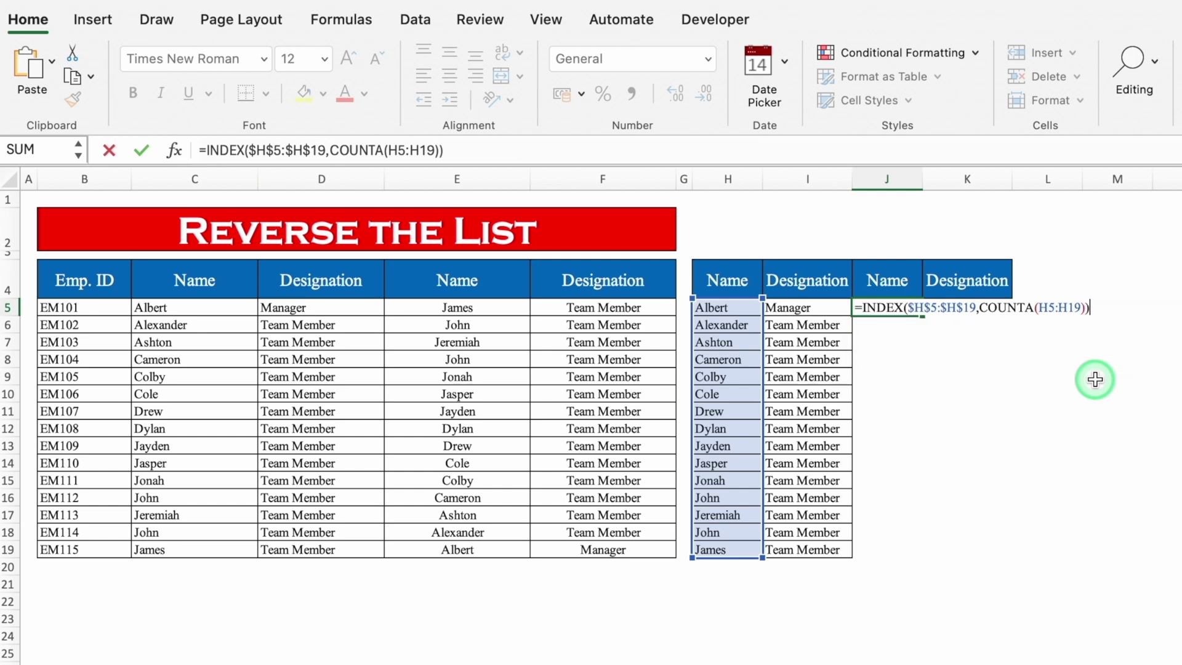
{"action": "key", "text": "Return"}
- Fill the J5 formula down to J19 and compare the first and last names with the source list in column H
{"action": "left_click", "coordinate": [881, 311]}
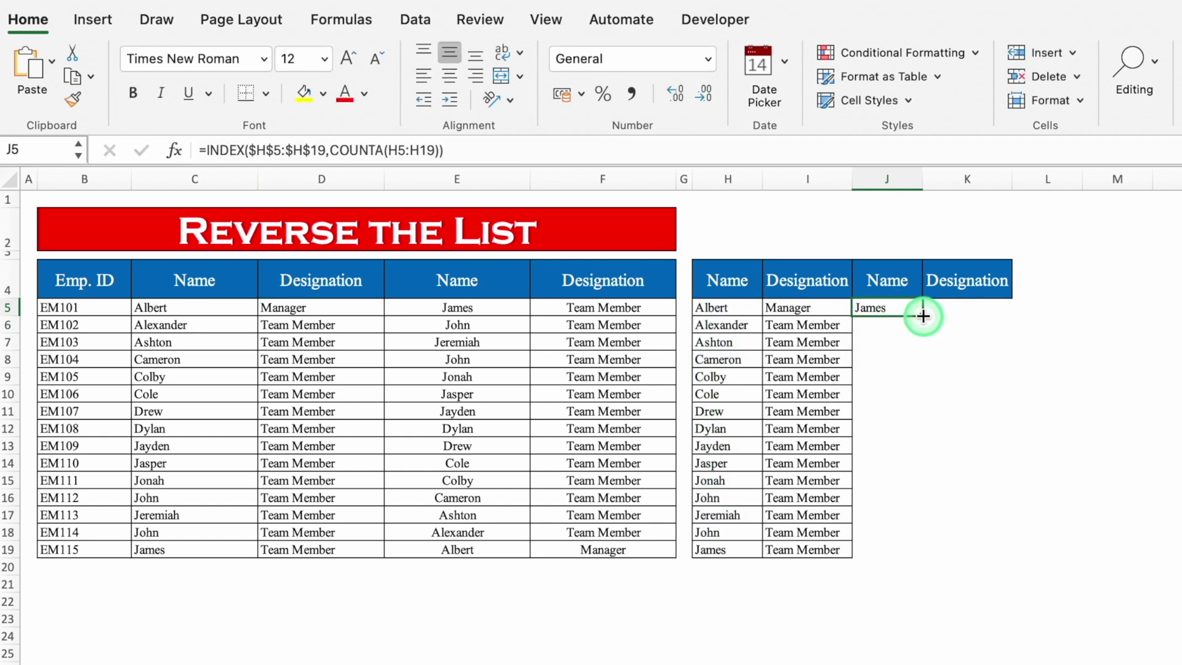
{"action": "left_click_drag", "start_coordinate": [923, 316], "coordinate": [927, 548]}
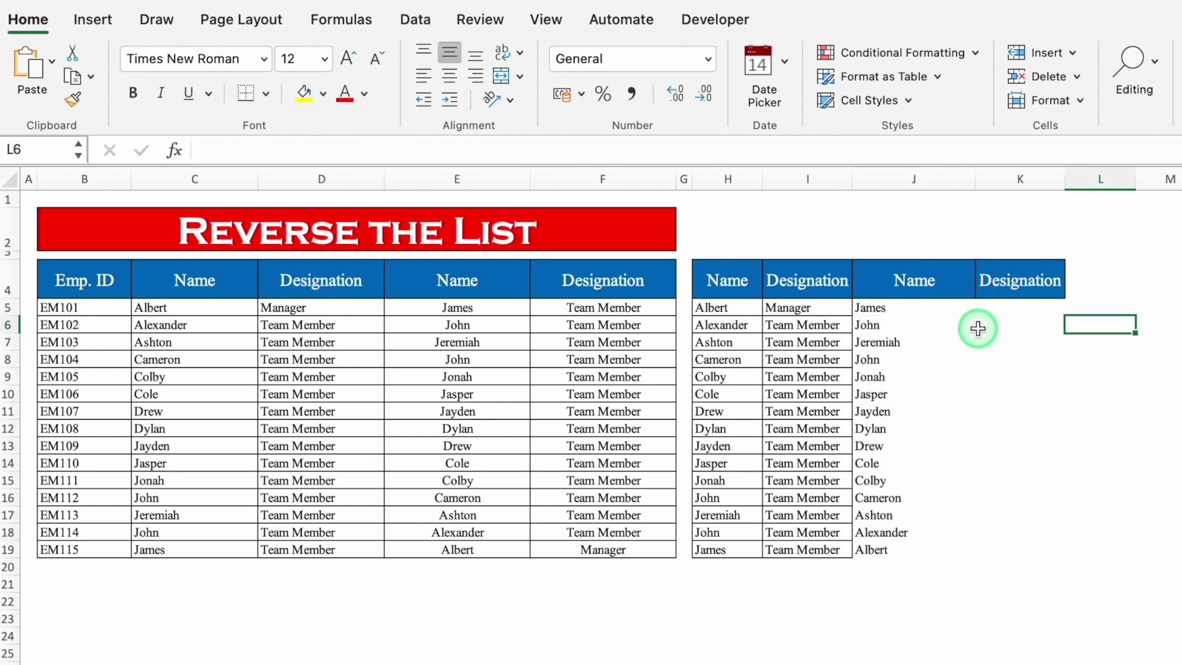
{"action": "left_click", "coordinate": [718, 308]}
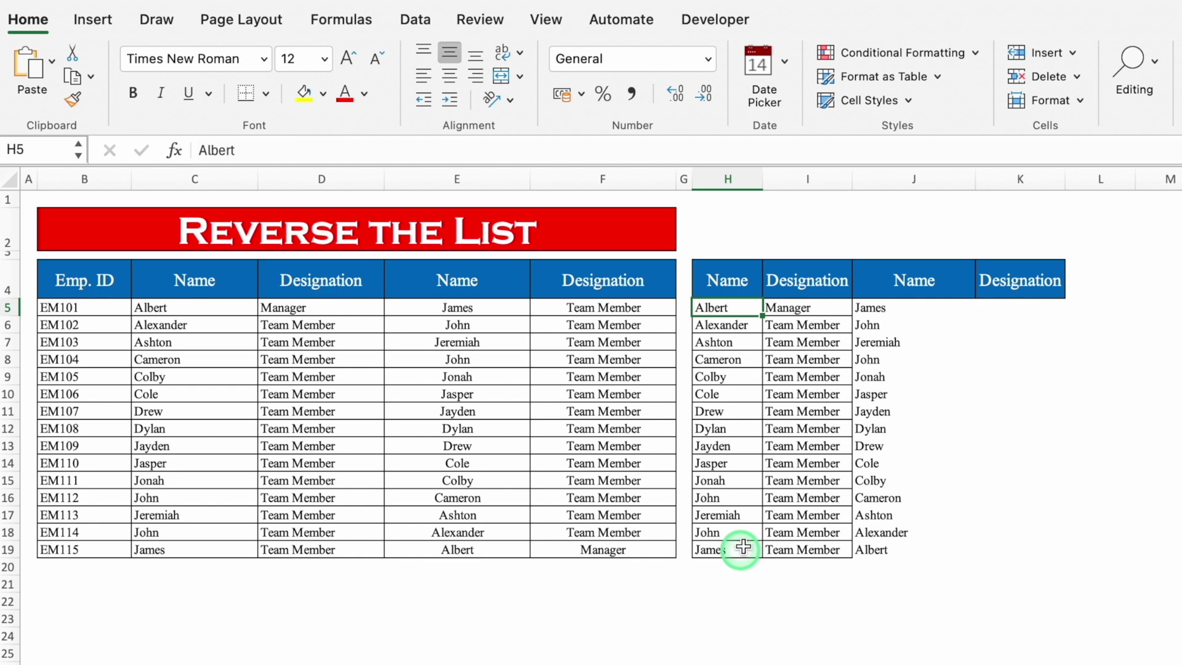
{"action": "left_click", "coordinate": [915, 308]}
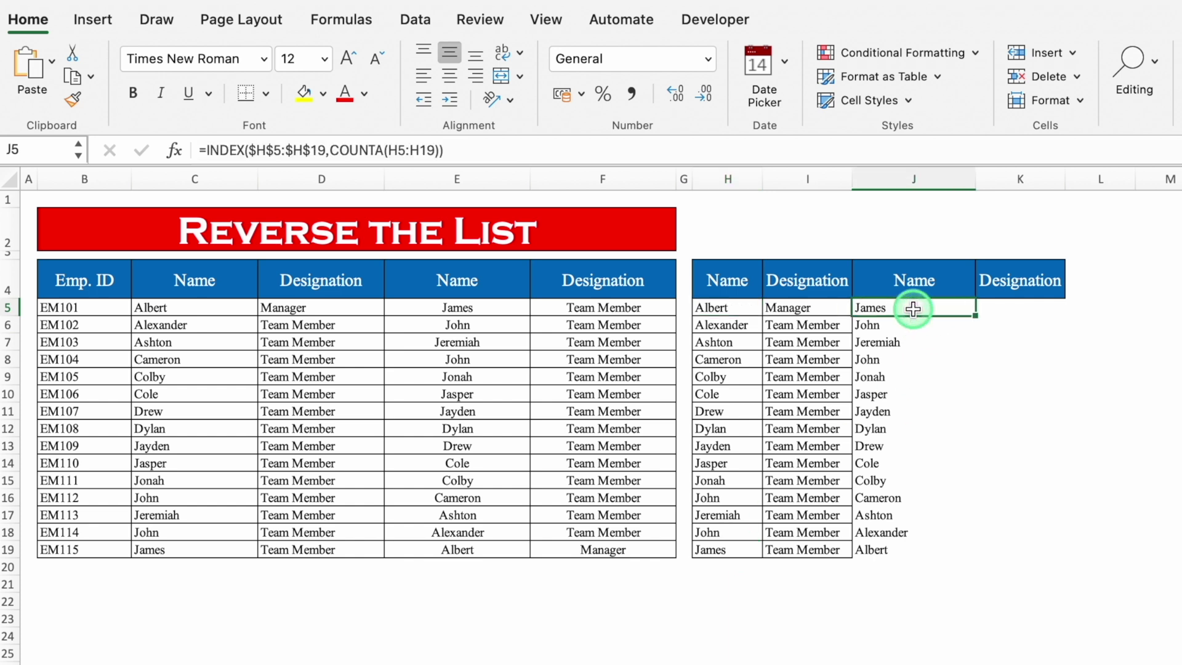
{"action": "left_click", "coordinate": [893, 550]}
- Apply all borders to J5:K19 and widen column K
{"action": "left_click_drag", "start_coordinate": [916, 308], "coordinate": [1023, 551]}
{"action": "left_click", "coordinate": [274, 95]}
{"action": "left_click", "coordinate": [311, 294]}
{"action": "left_click_drag", "start_coordinate": [1066, 180], "coordinate": [1114, 179]}
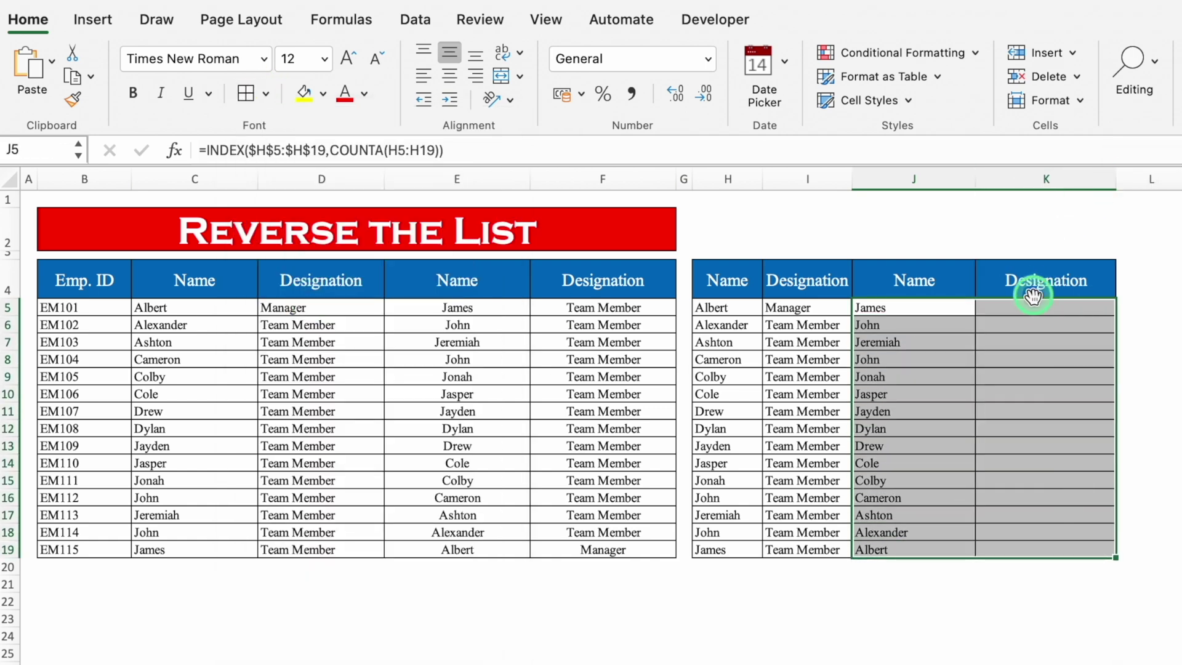
- Enter the formula =INDEX($I$5:$I$19,COUNTA(I5:I19)) in K5, the first cell of the new Designation column
{"action": "left_click", "coordinate": [1037, 306]}
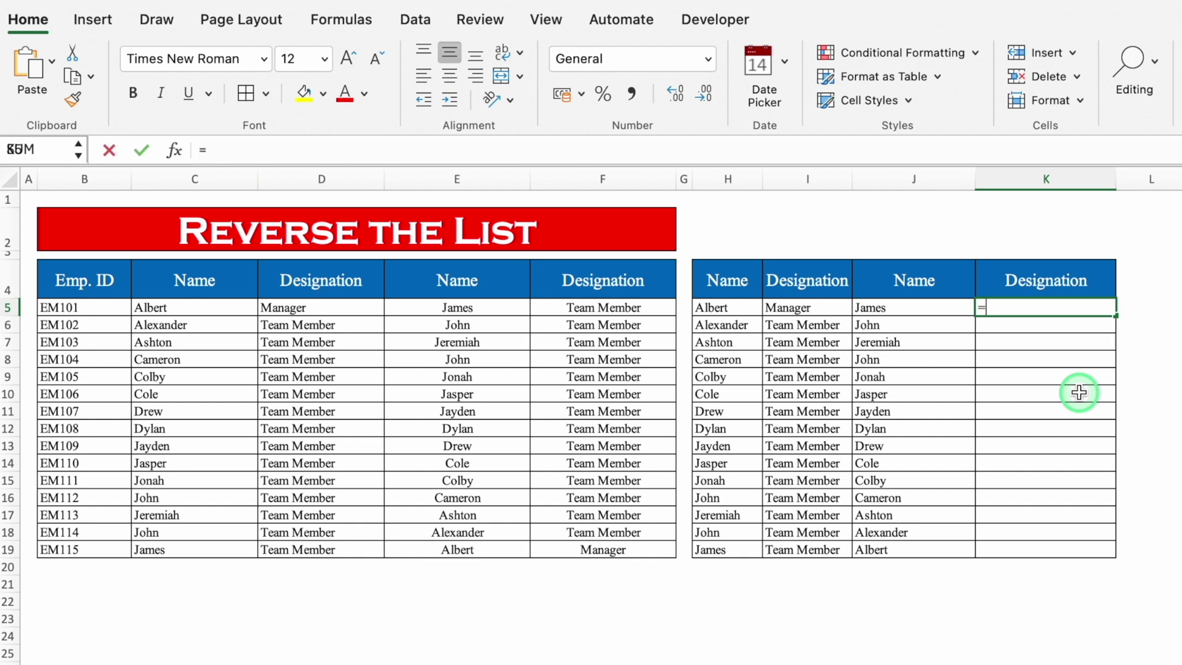
{"action": "type", "text": "=index"}
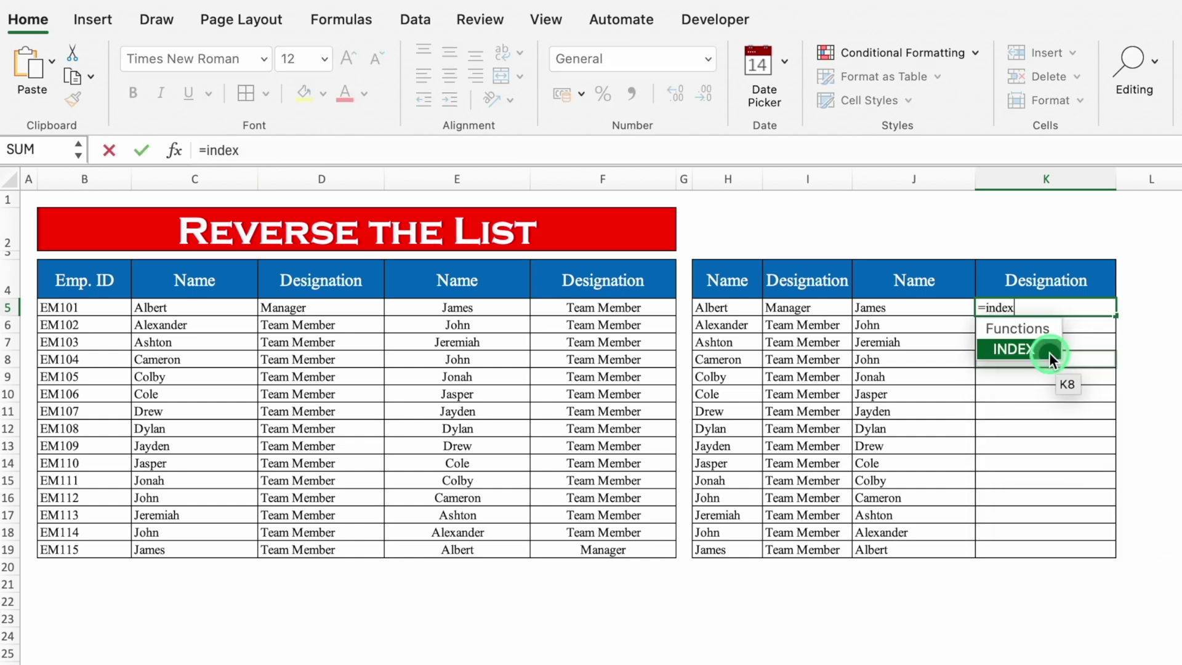
{"action": "key", "text": "Tab"}
{"action": "left_click", "coordinate": [920, 310]}
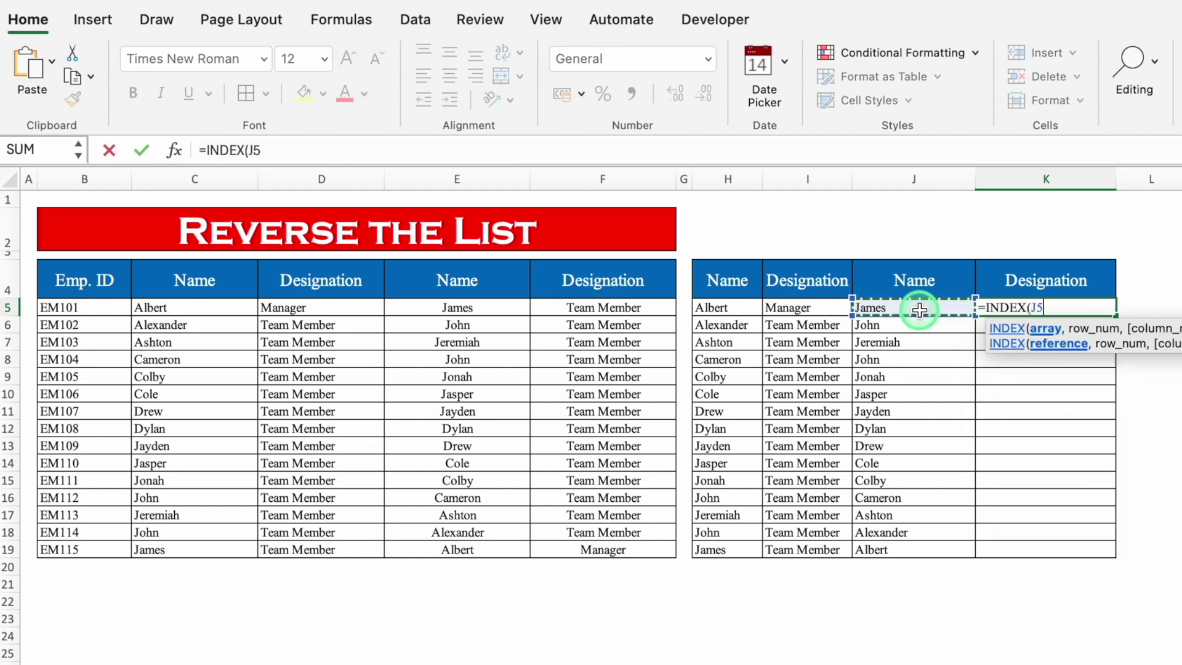
{"action": "left_click_drag", "start_coordinate": [832, 308], "coordinate": [834, 548]}
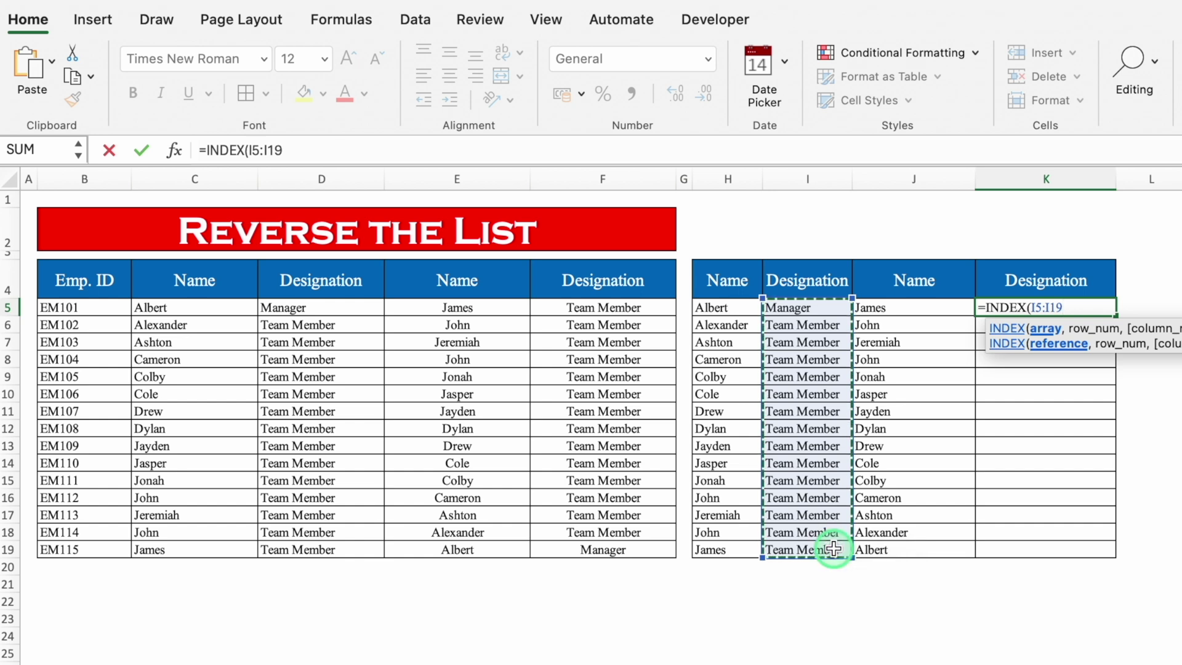
{"action": "key", "text": "F4"}
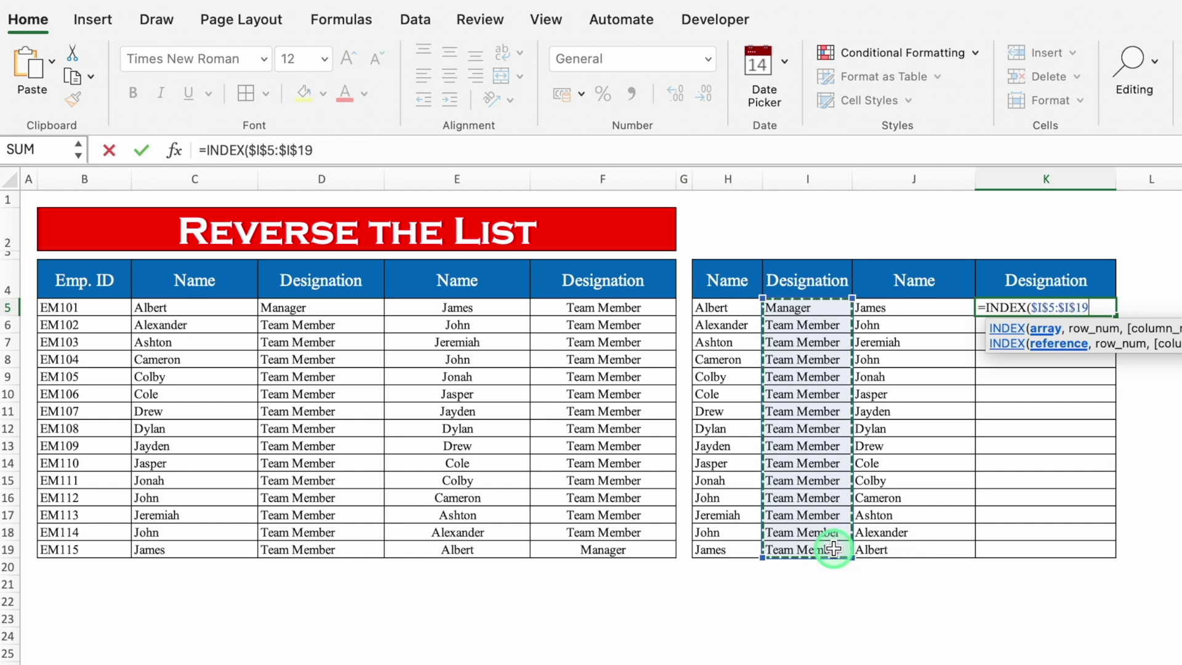
{"action": "type", "text": ",counta"}
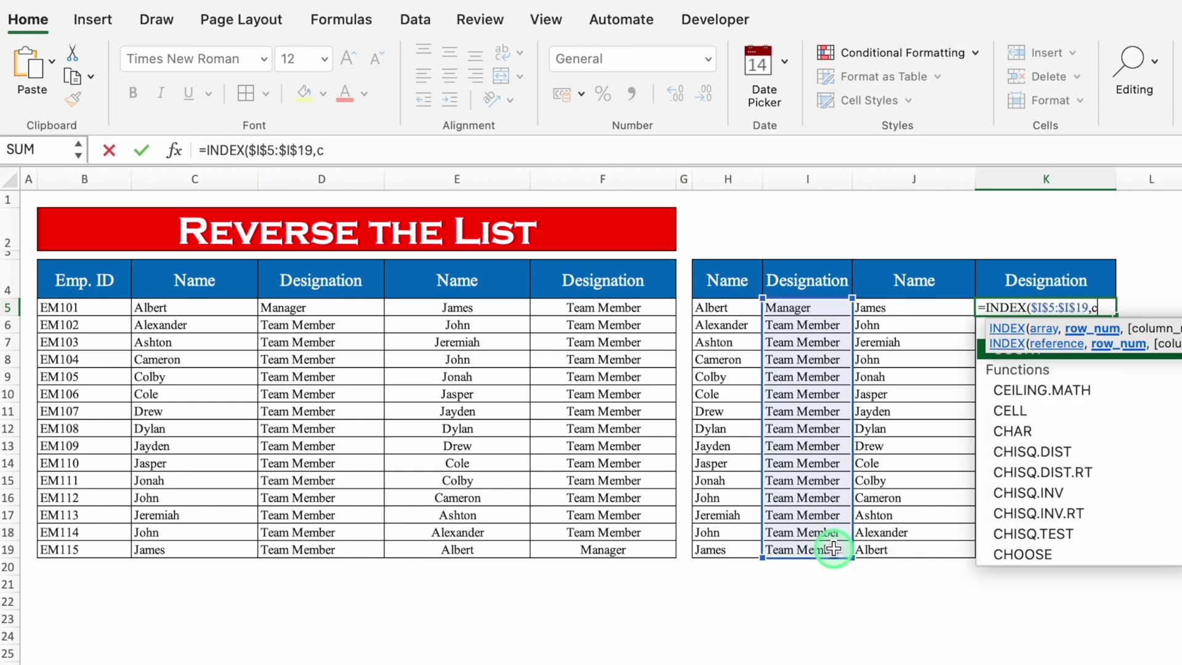
{"action": "double_click", "coordinate": [1055, 356]}
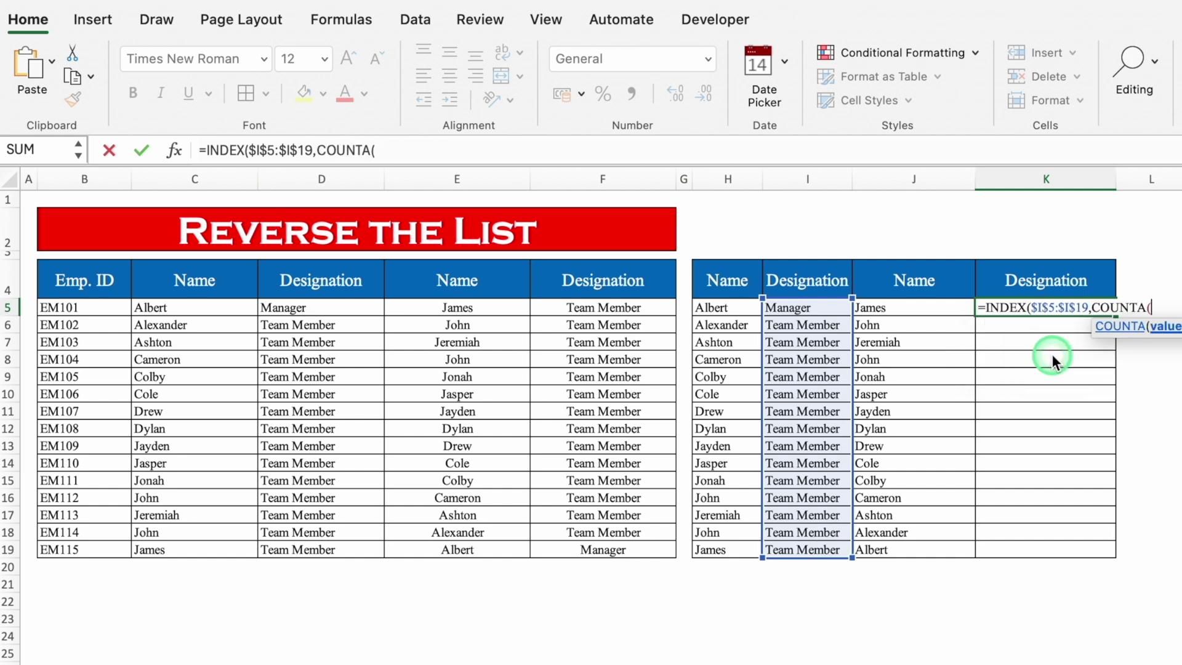
{"action": "left_click_drag", "start_coordinate": [813, 308], "coordinate": [818, 554]}
{"action": "type", "text": "))"}
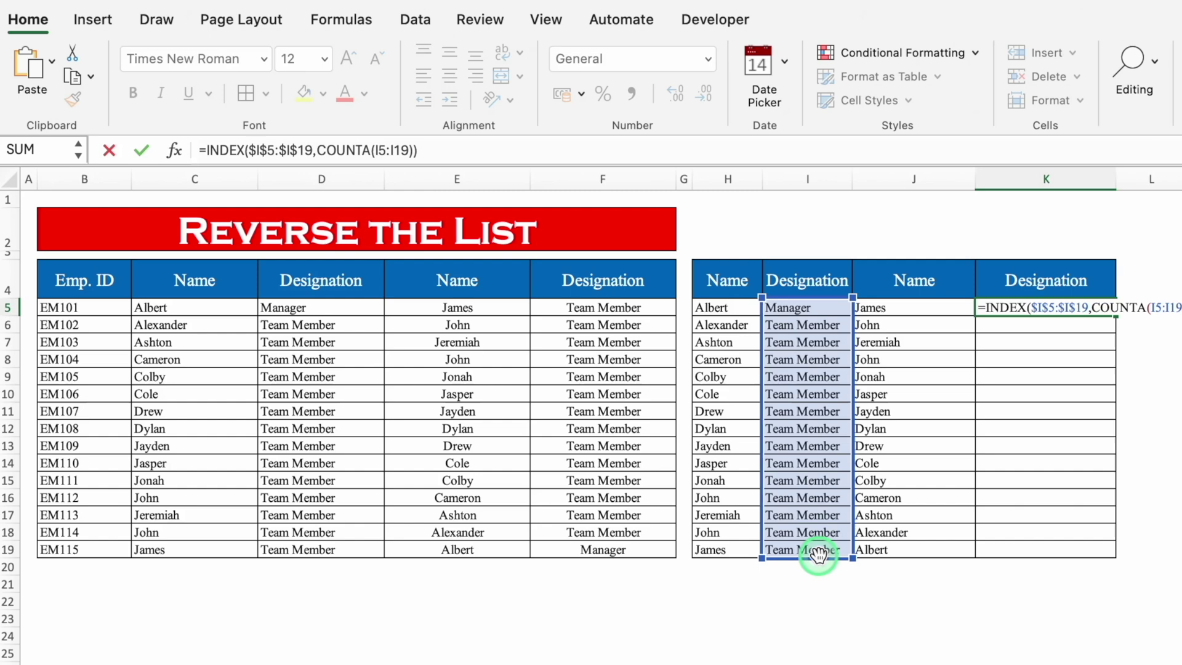
{"action": "key", "text": "Return"}
- Fill the K5 formula down to K19 to complete the reversed Designation column
{"action": "left_click", "coordinate": [1078, 311]}
{"action": "left_click_drag", "start_coordinate": [1116, 315], "coordinate": [1116, 558]}
{"action": "left_click", "coordinate": [831, 526]}
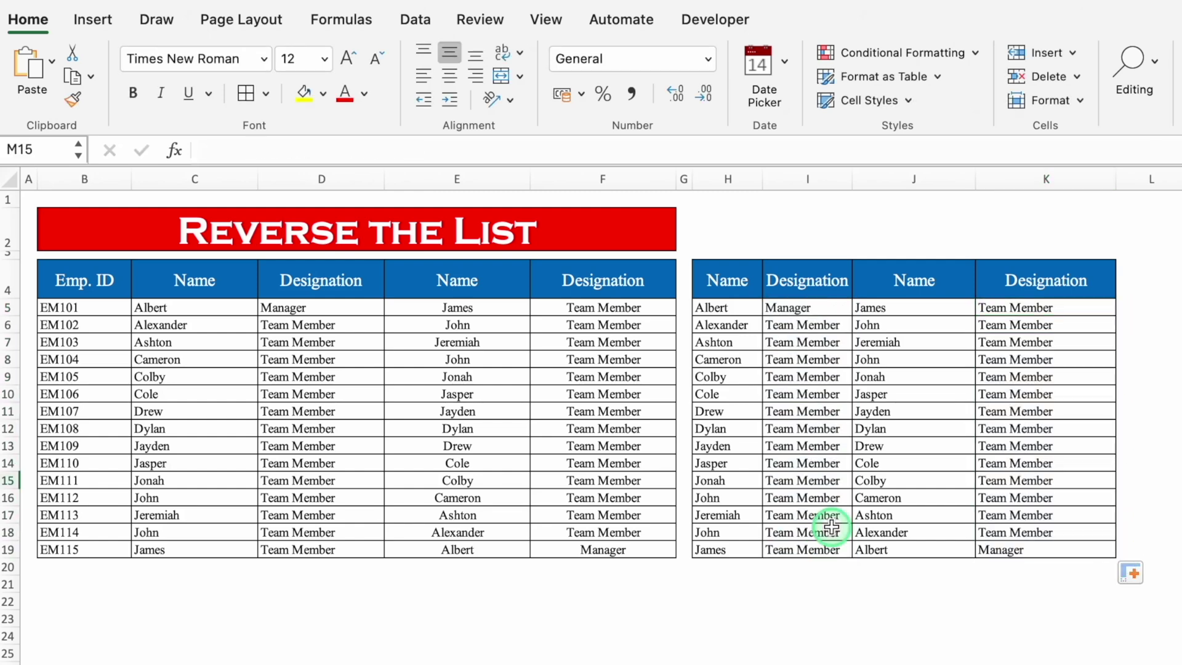